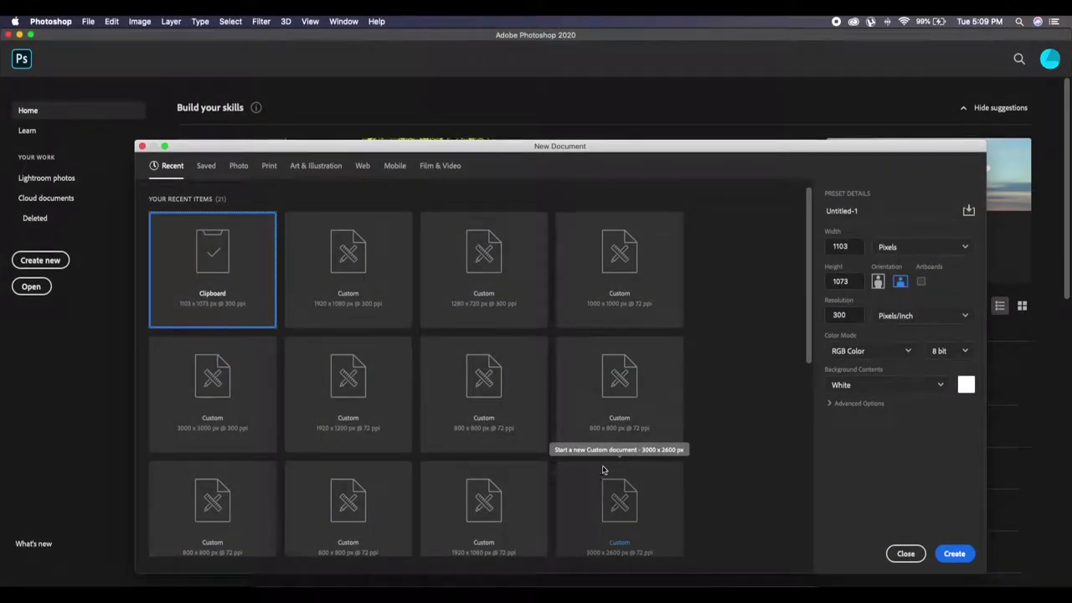
Create a new blank white 1280×720 document at 300 ppi from the Custom preset.
left_click(494, 283)
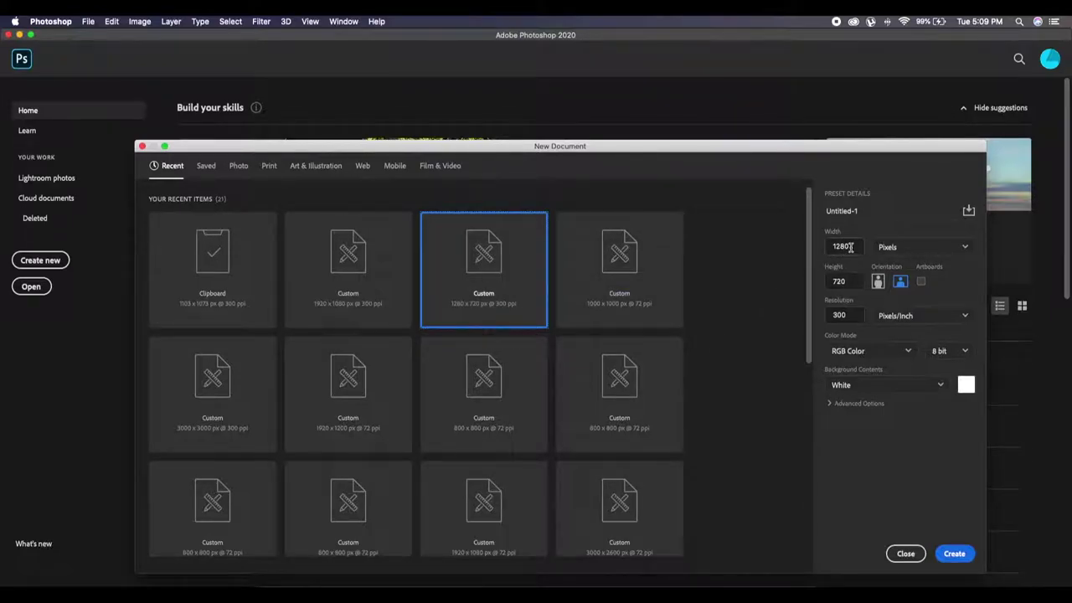
left_click_drag(850, 247, 826, 243)
left_click_drag(845, 282, 823, 282)
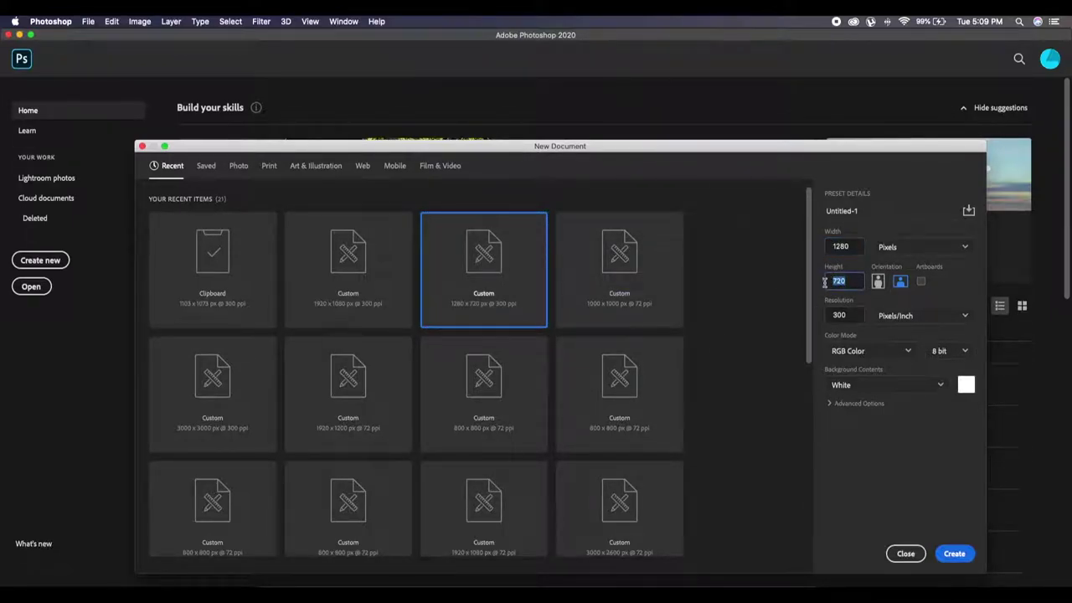
left_click(955, 553)
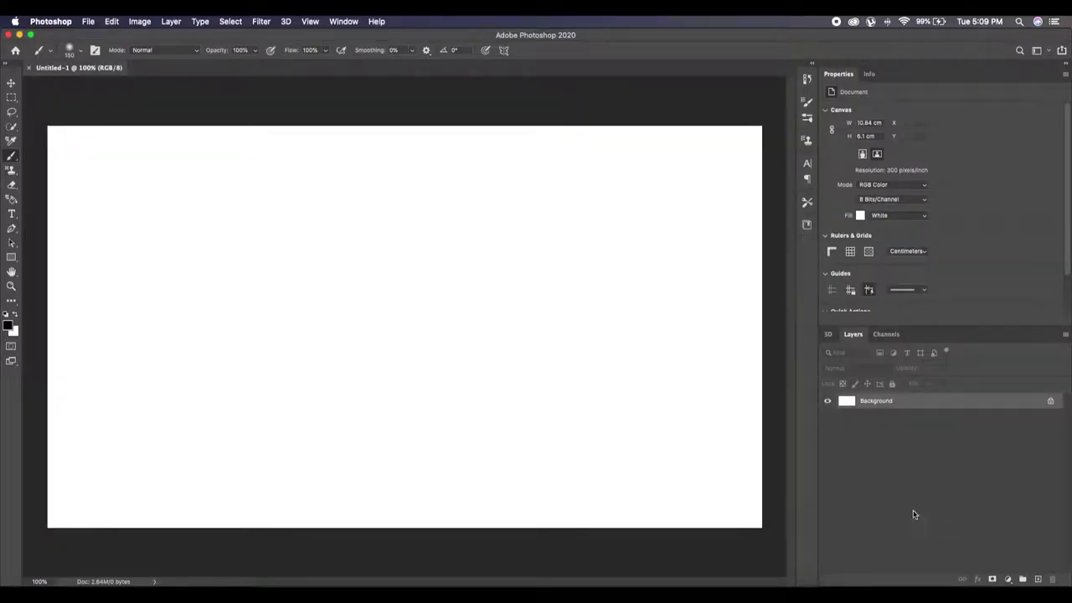
Add a red (#da2c2c) Solid Color fill layer covering the whole canvas.
left_click(1008, 580)
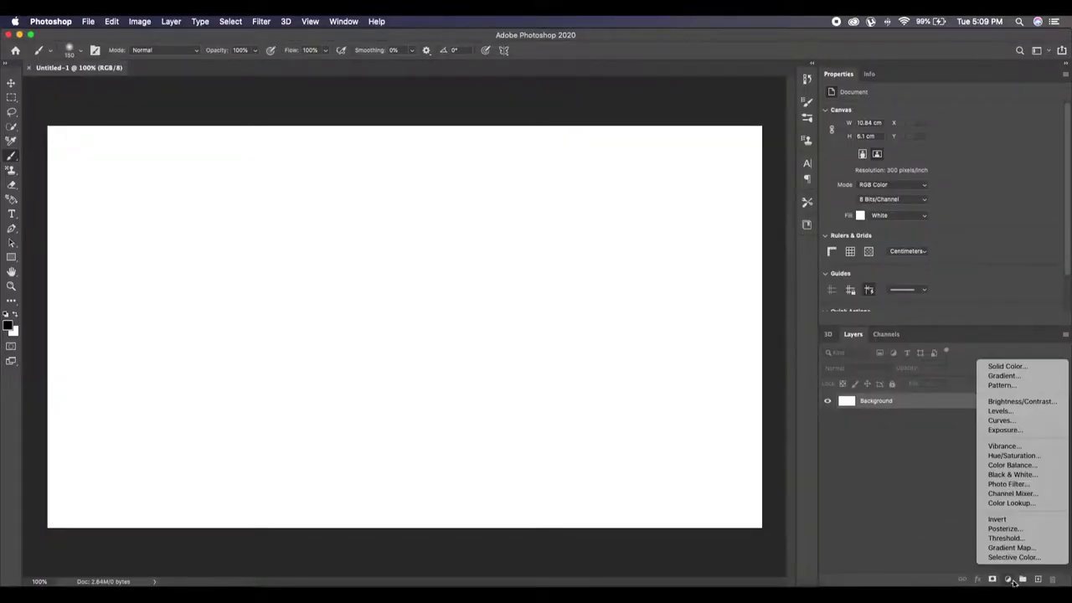
left_click(1003, 366)
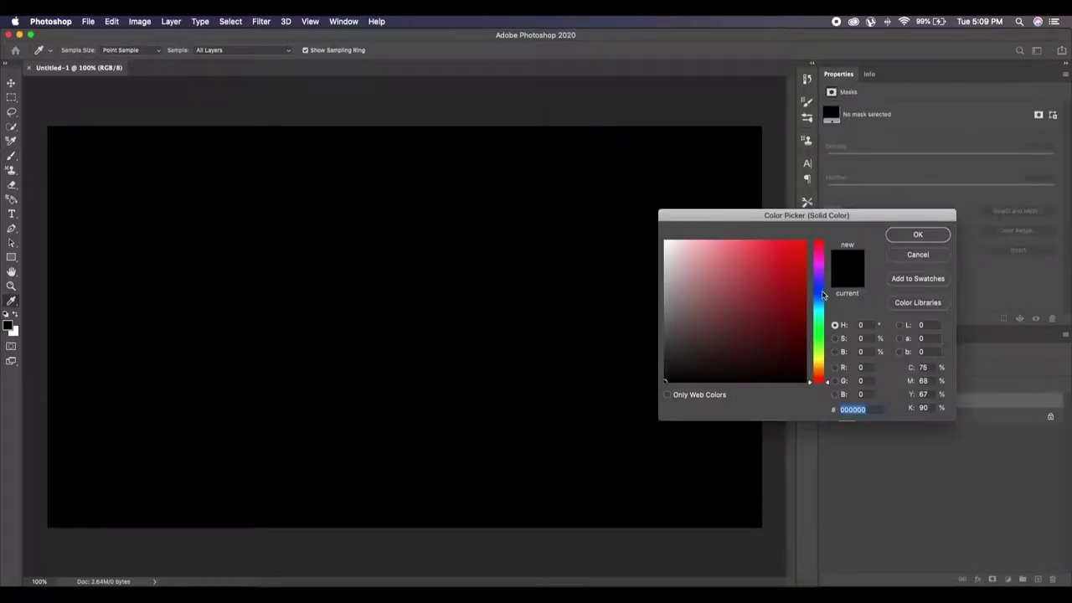
left_click(778, 257)
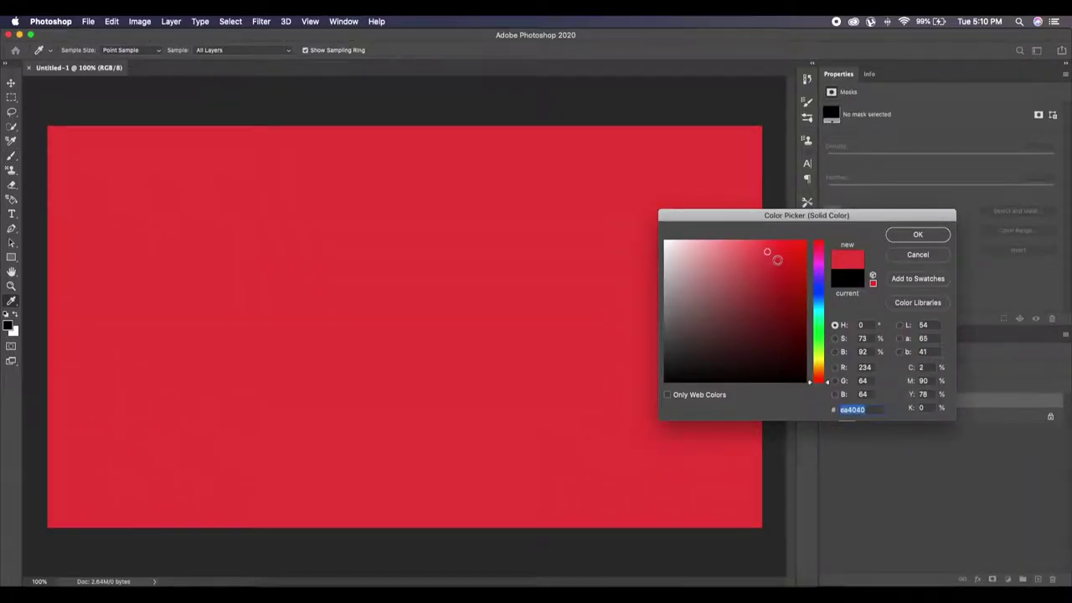
left_click_drag(777, 258, 778, 259)
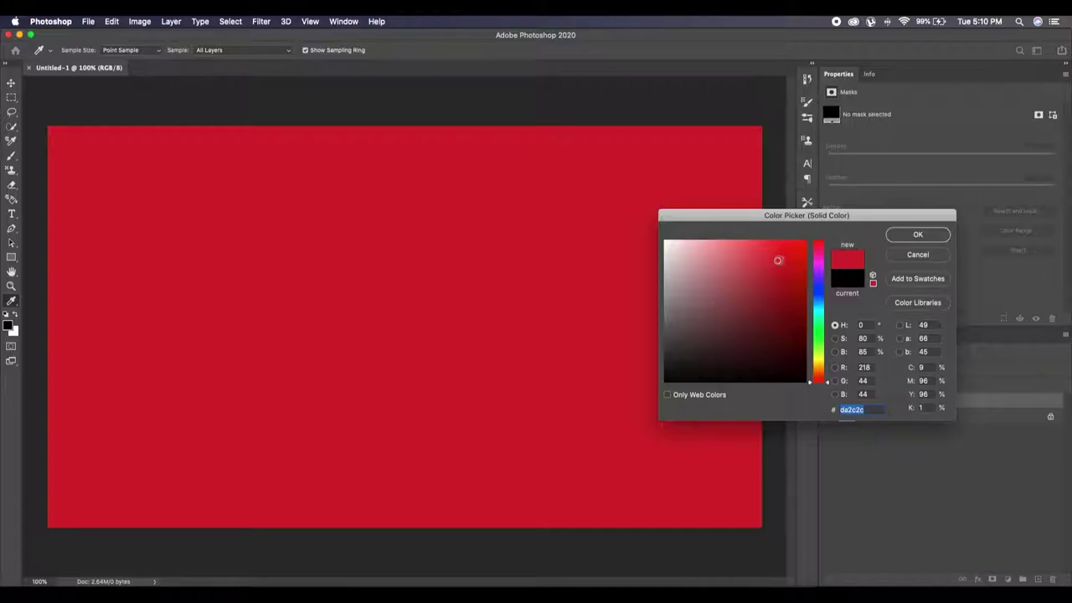
left_click(917, 235)
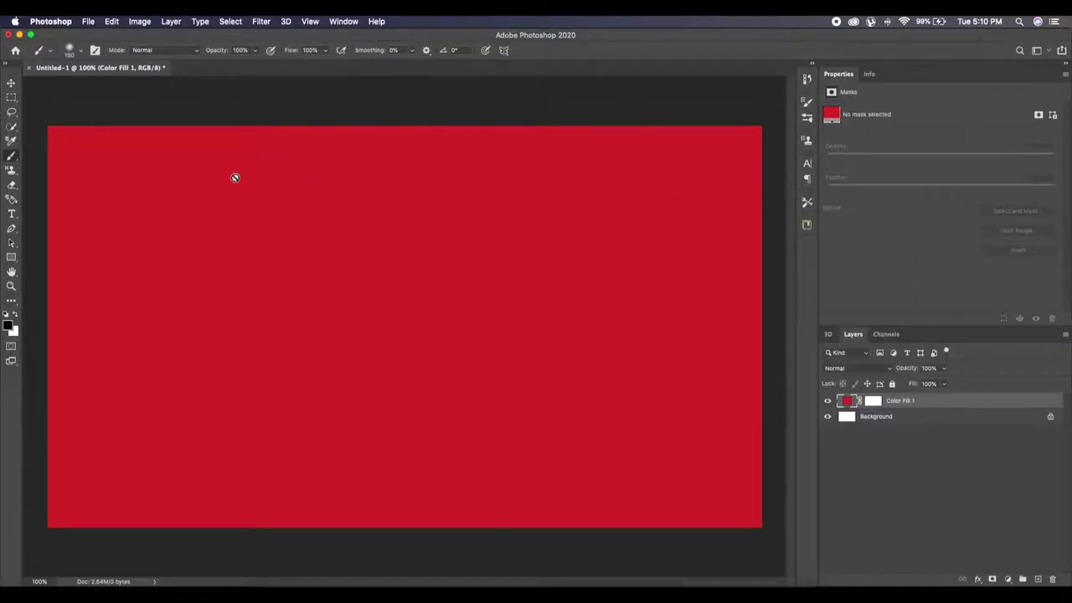
left_click(88, 21)
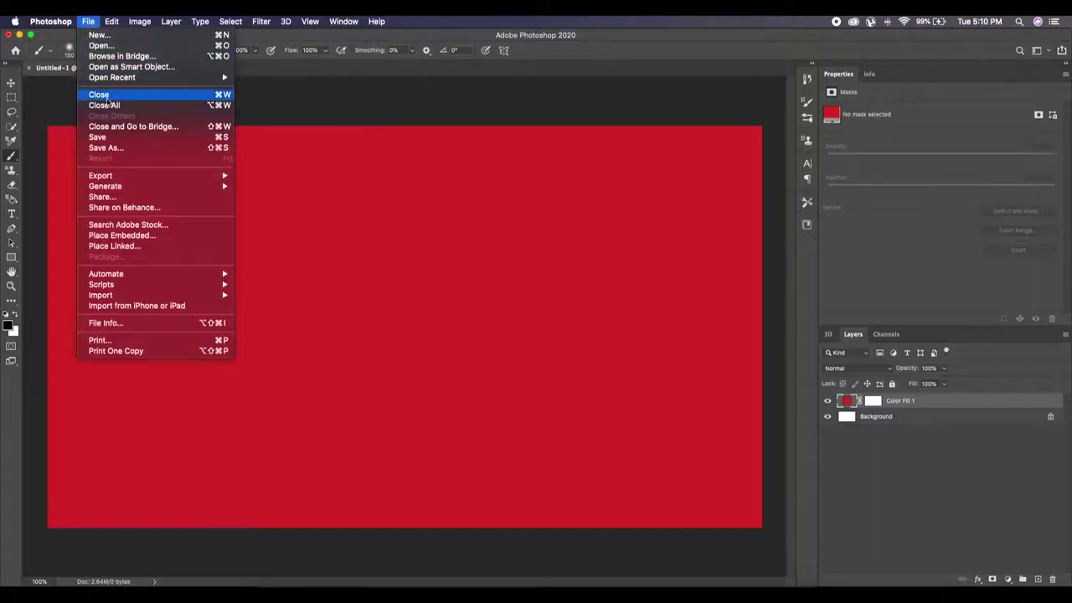
Place the player JPEG as an embedded smart object over the red fill.
left_click(143, 236)
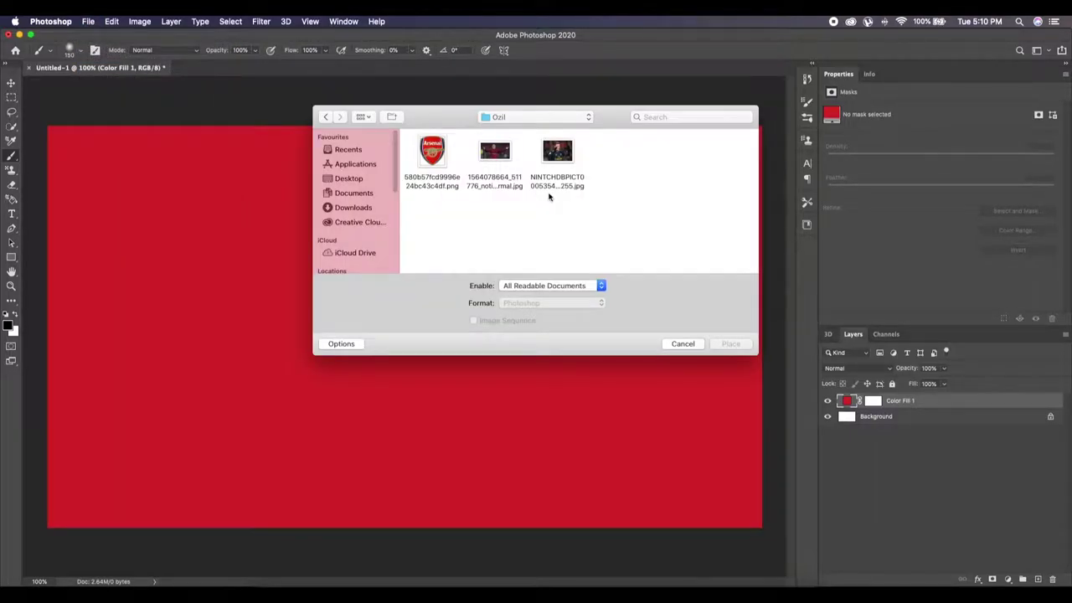
left_click(499, 154)
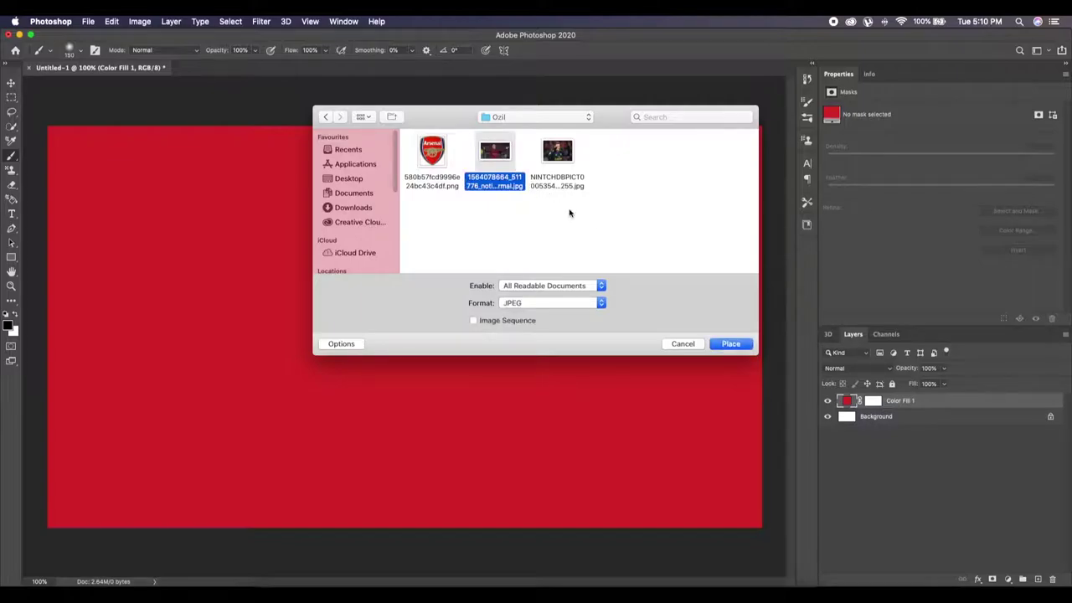
left_click(730, 344)
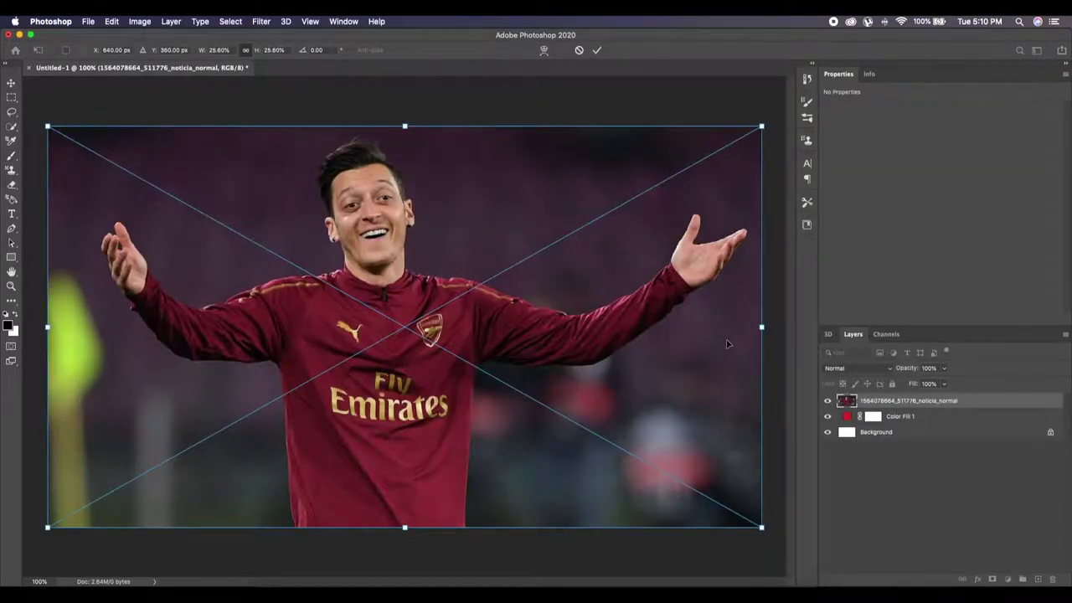
left_click(598, 51)
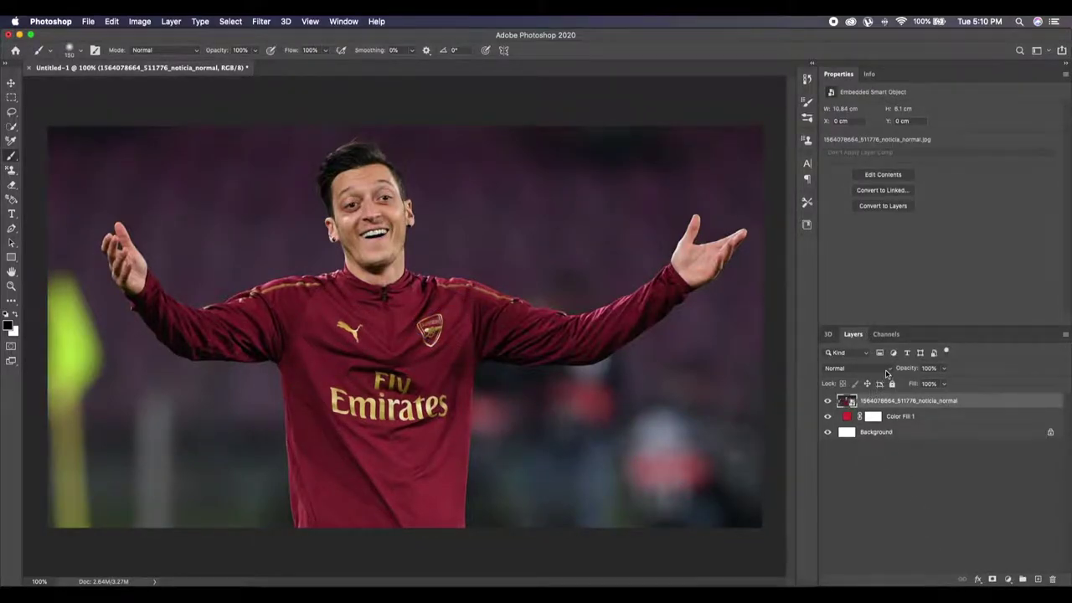
Blend the player photo in Soft Light and add an empty Layer 1 on top.
left_click(886, 369)
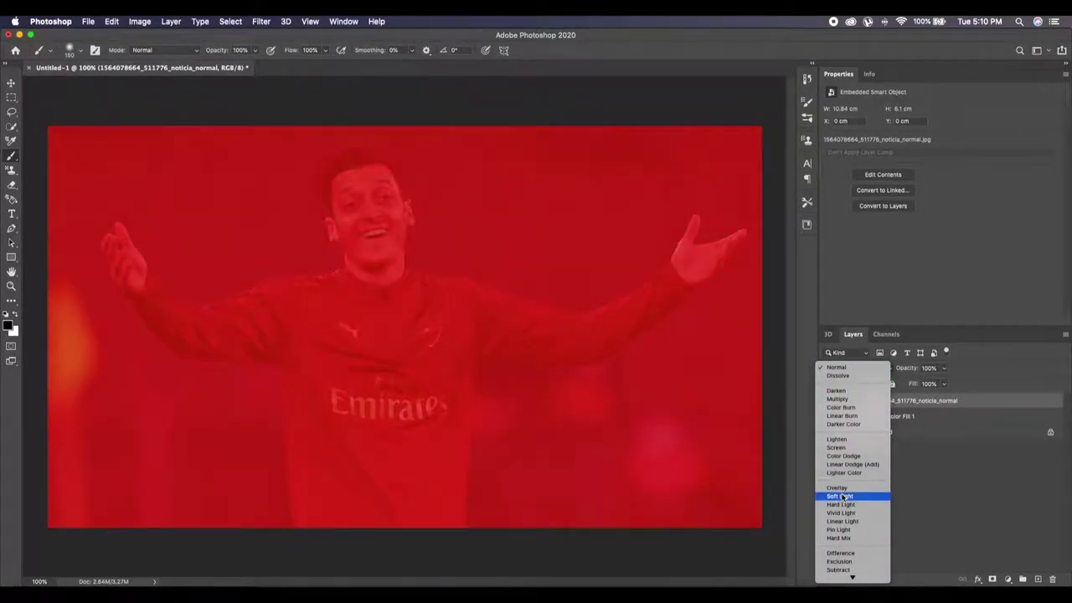
left_click(839, 496)
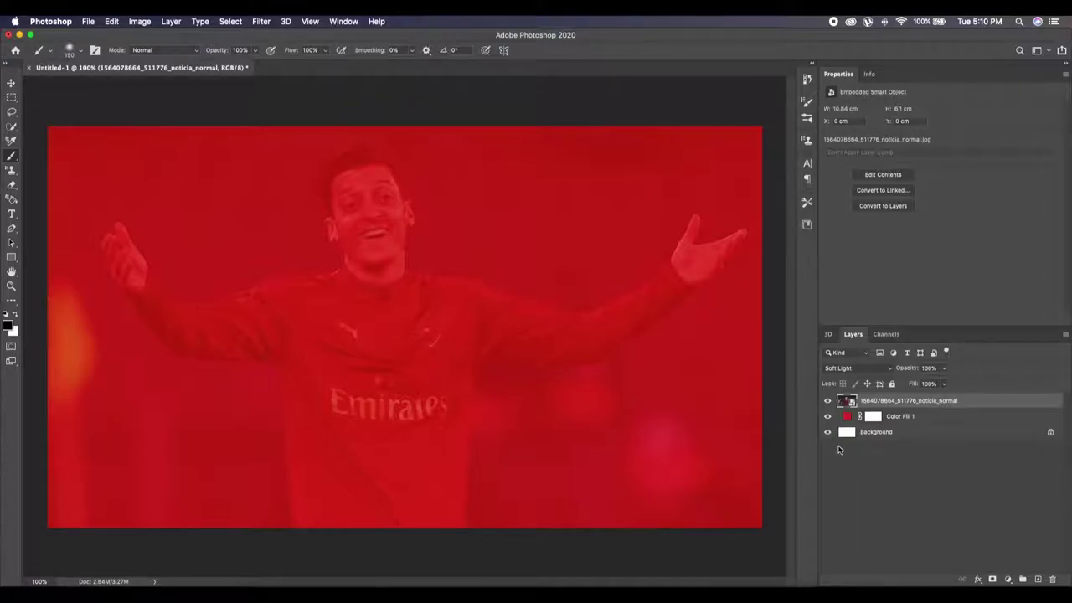
left_click(1037, 579)
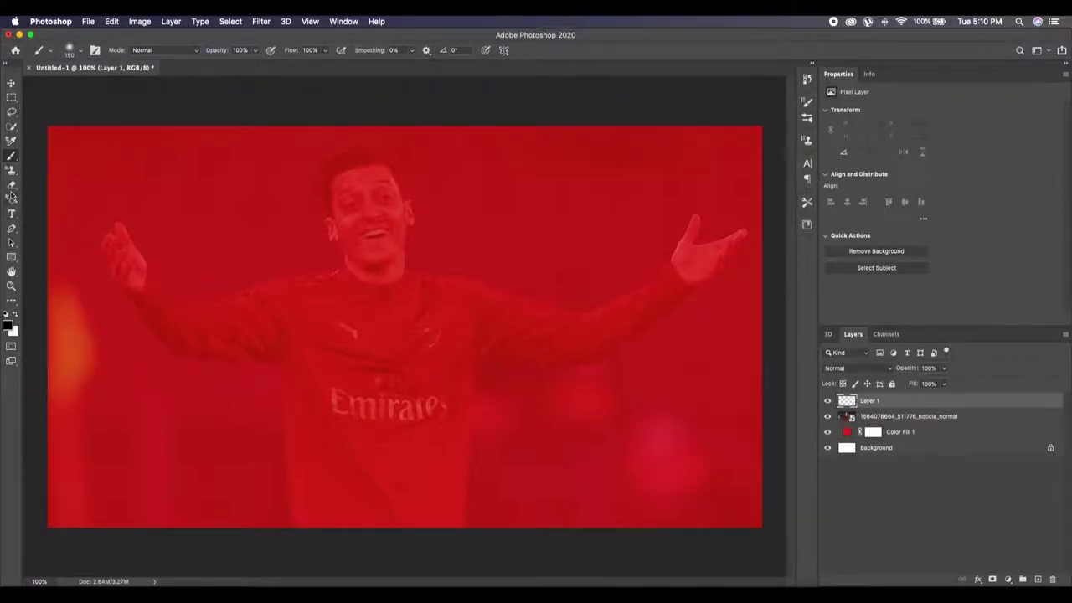
Paint a soft white glow at the upper-left with an enlarged brush on Layer 1.
left_click(15, 316)
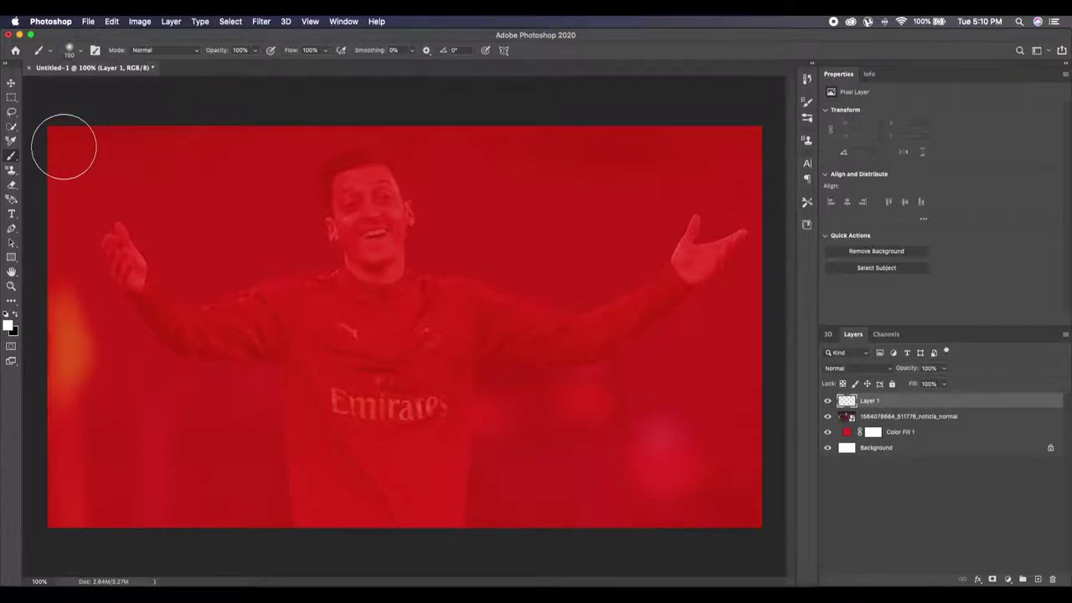
key("ctrl+shift+bracketleft")
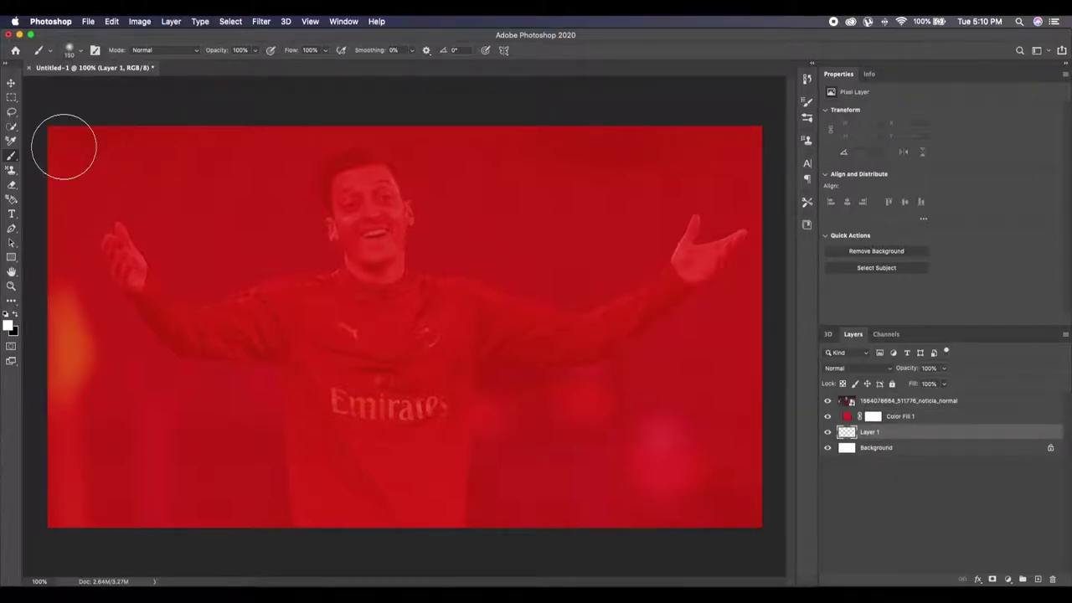
key("ctrl+bracketright")
key("ctrl+bracketright")
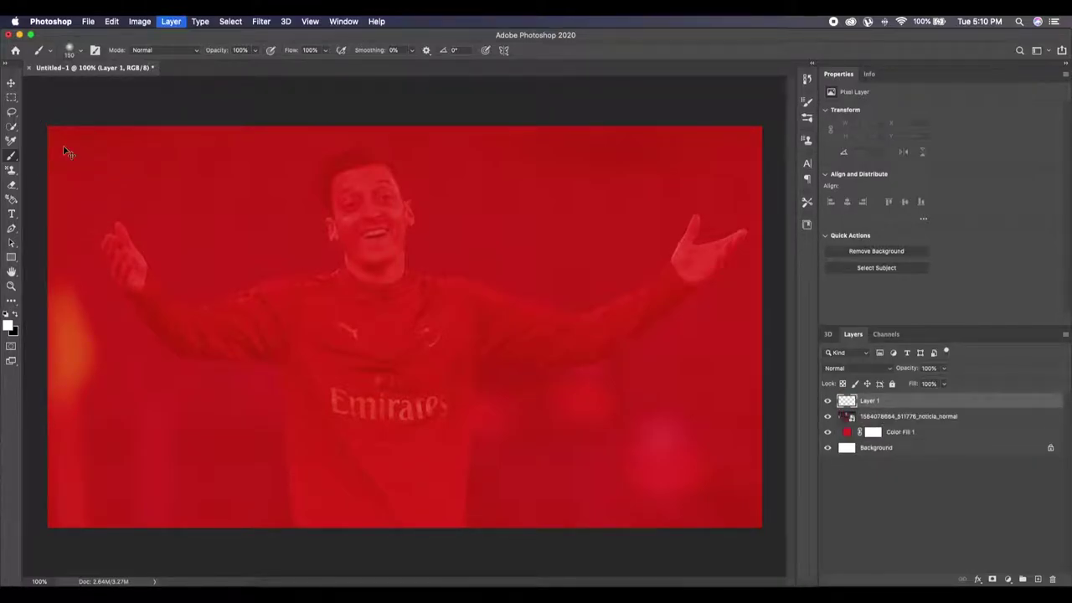
key("ctrl+minus")
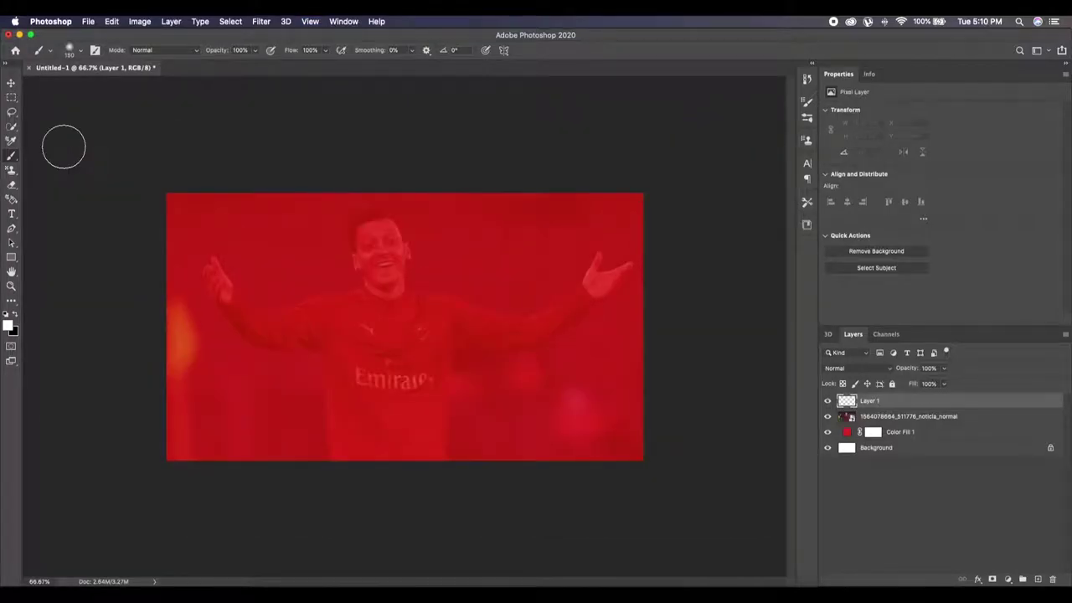
key("bracketright")
key("bracketright")
key("bracketright")
key("bracketright")
key("bracketright")
key("bracketright")
key("bracketright")
key("bracketright")
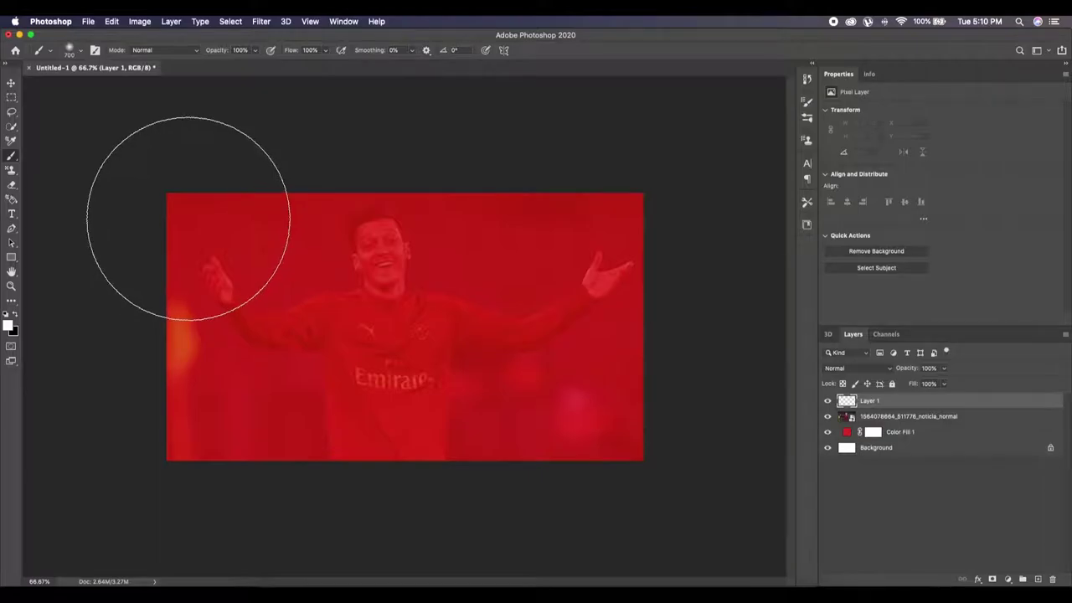
left_click(188, 218)
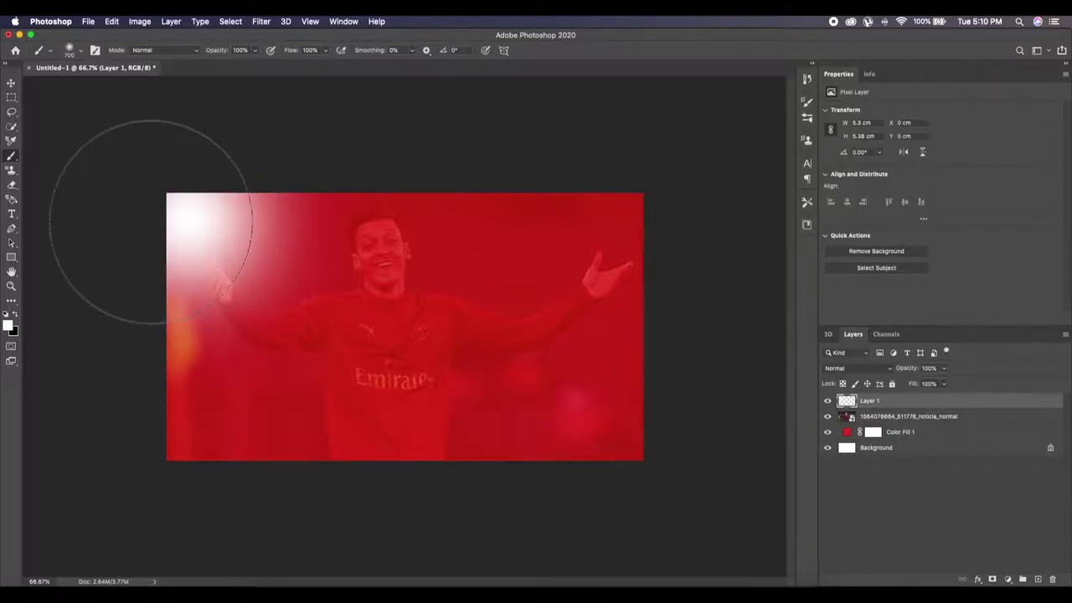
Paint a large soft black shadow over the lower-right of Layer 1.
key("x")
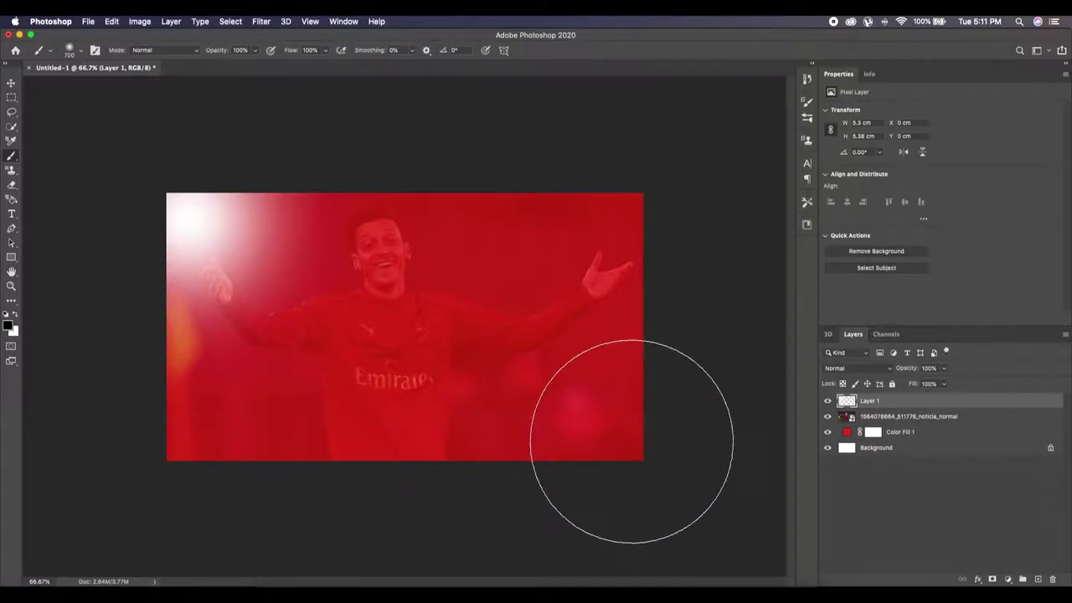
left_click(627, 435)
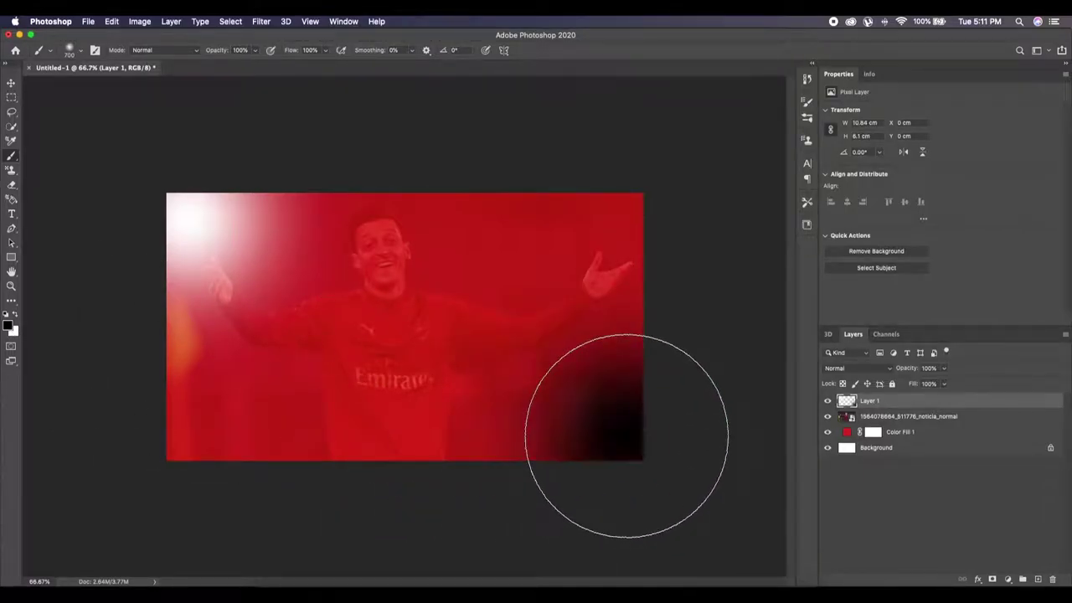
key("super+z")
left_click(588, 412)
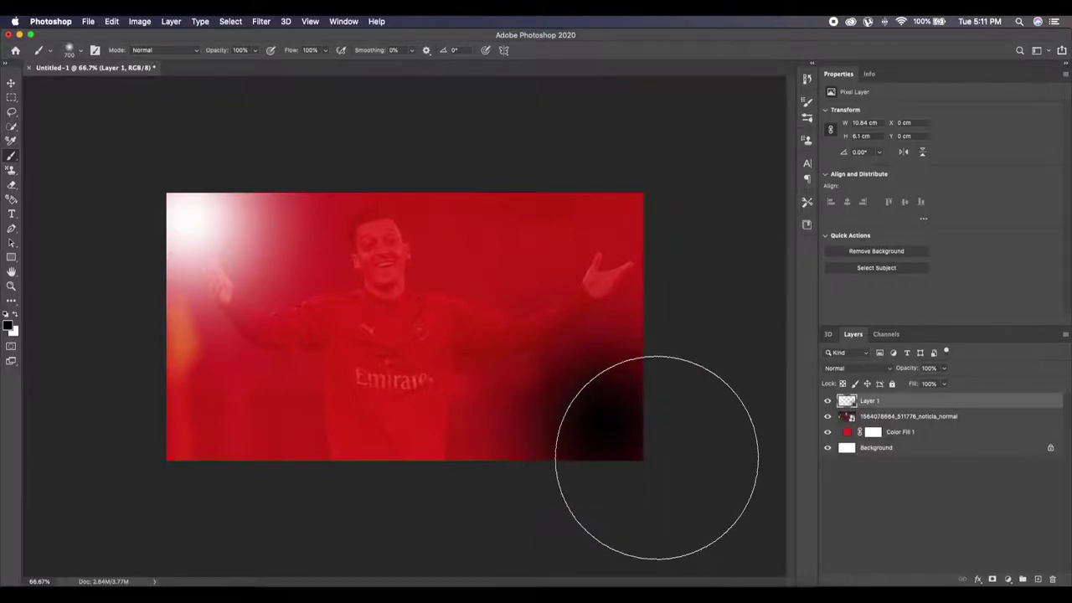
key("super+z")
key("bracketright")
key("bracketright")
left_click(591, 396)
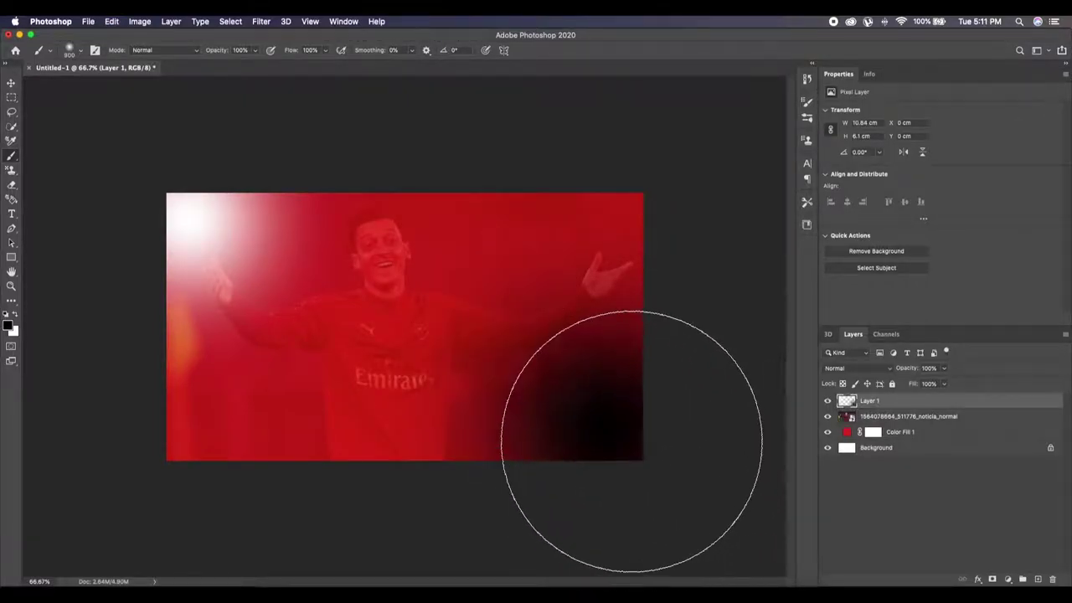
left_click(577, 430)
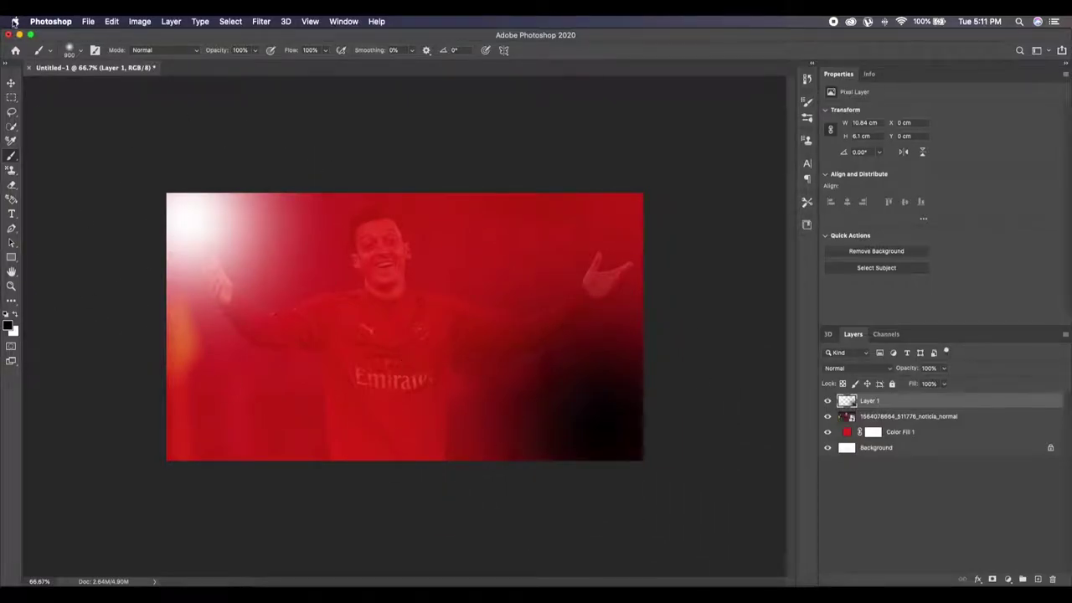
left_click(11, 83)
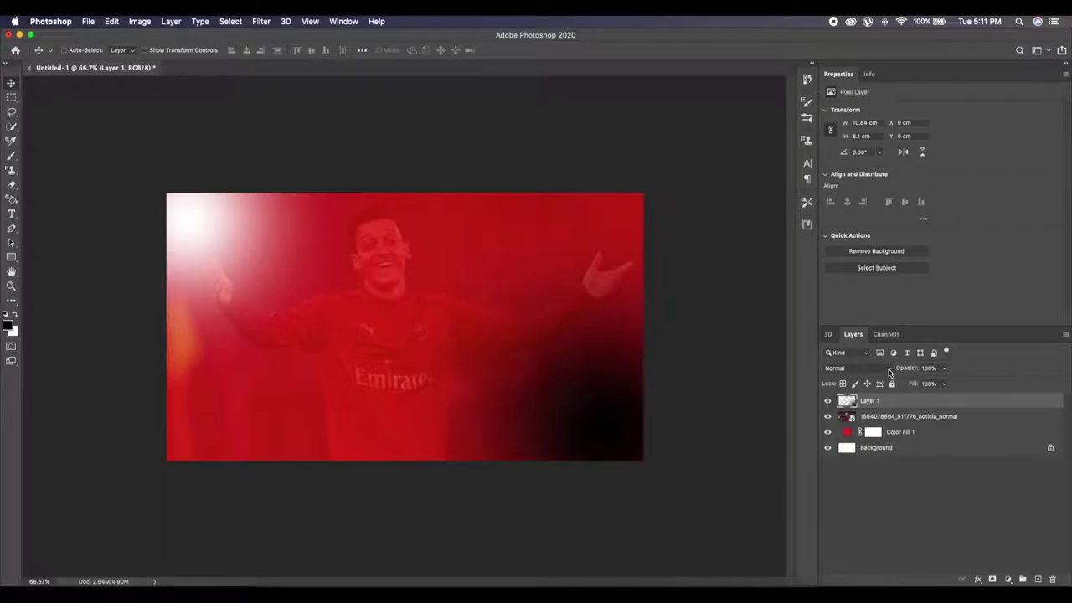
Blend Layer 1 in Overlay, then group it with the photo and red fill as 'BG'.
left_click(888, 368)
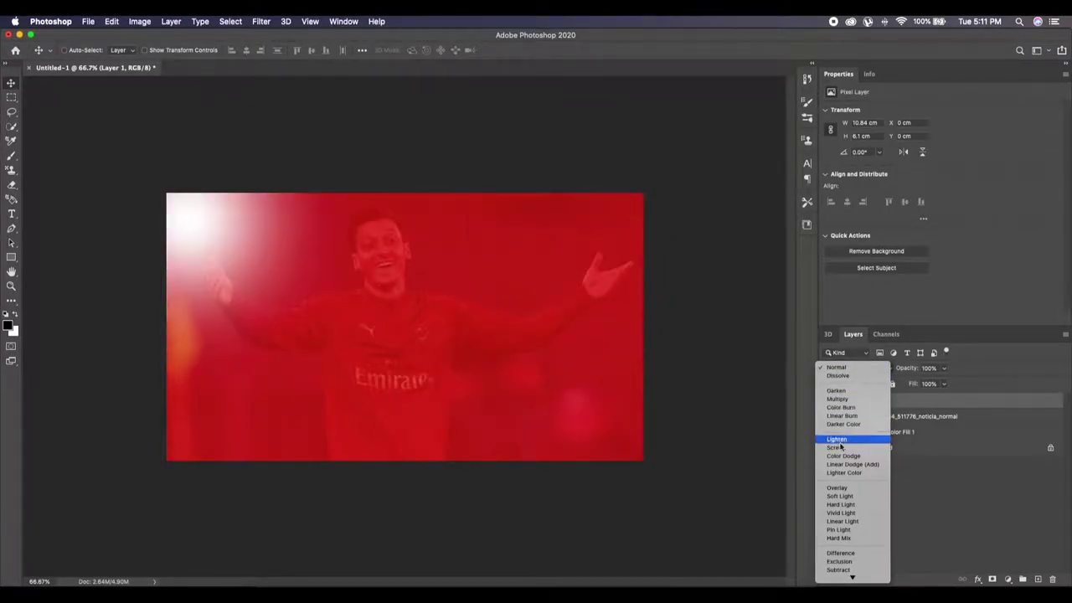
left_click(838, 488)
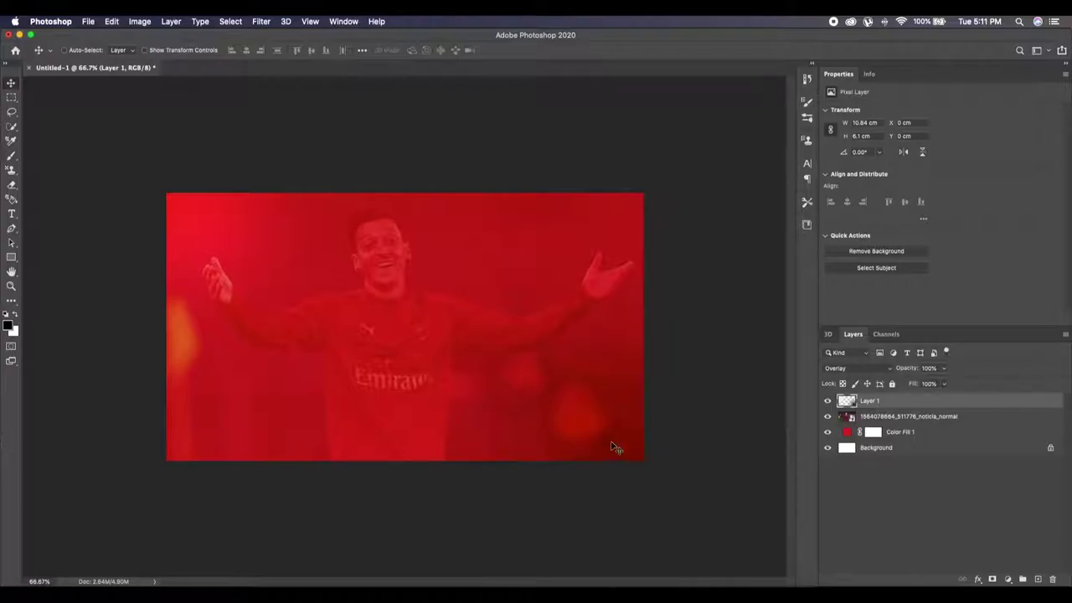
left_click(851, 434, "shift")
key("super+g")
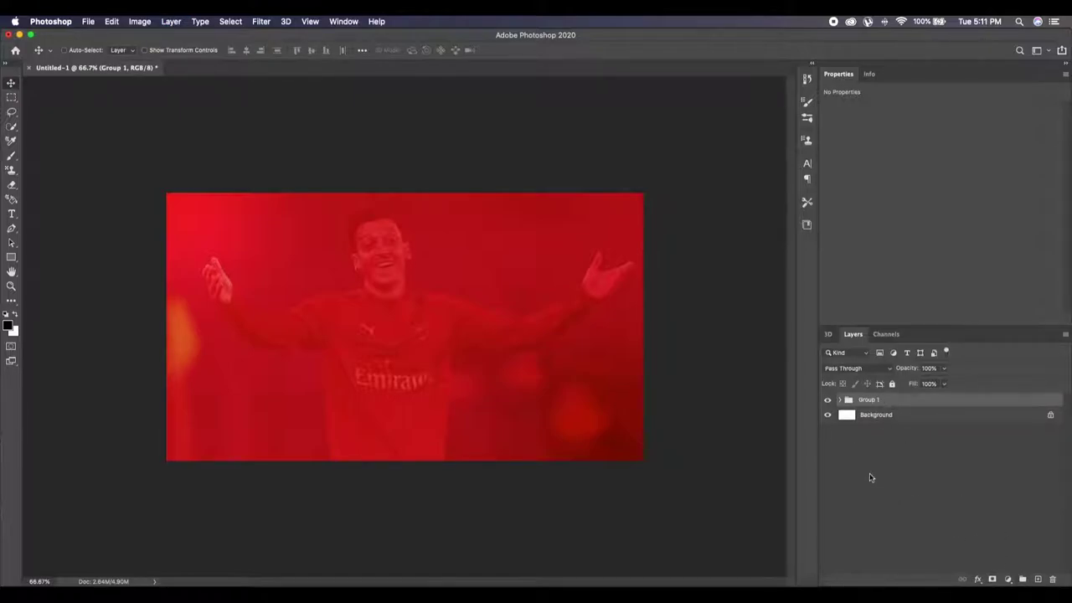
double_click(868, 399)
type("BG")
key("Return")
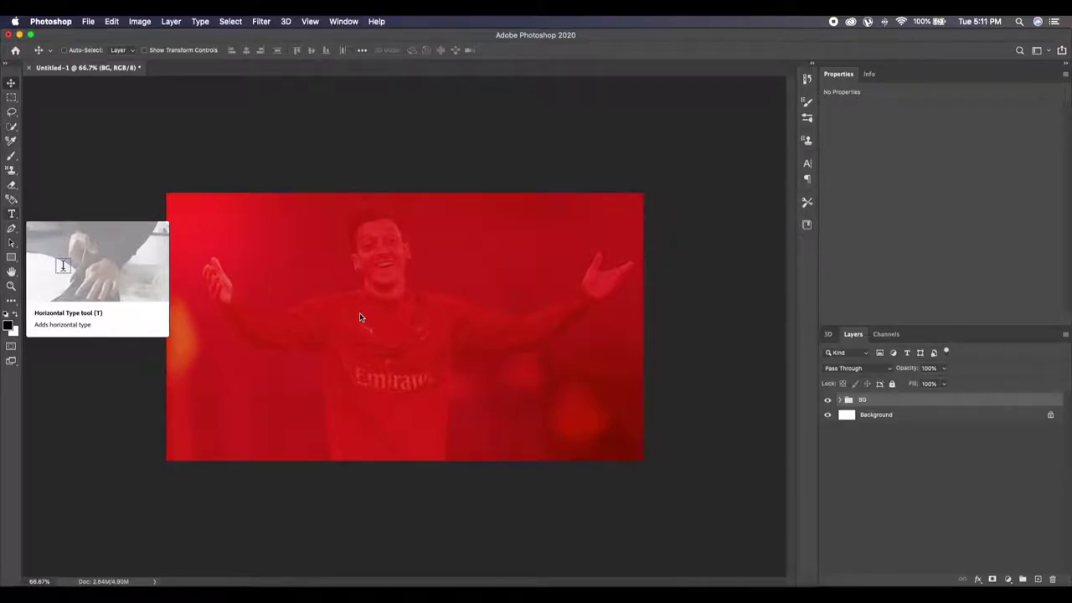
Add a white '10' text layer beside the player's chest.
key("t")
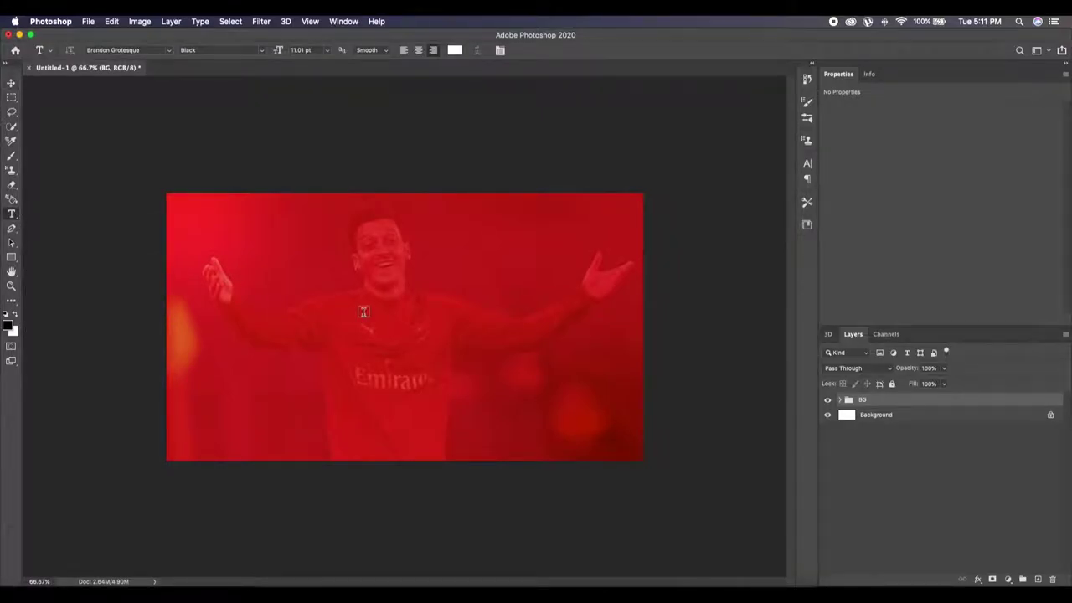
left_click(363, 312)
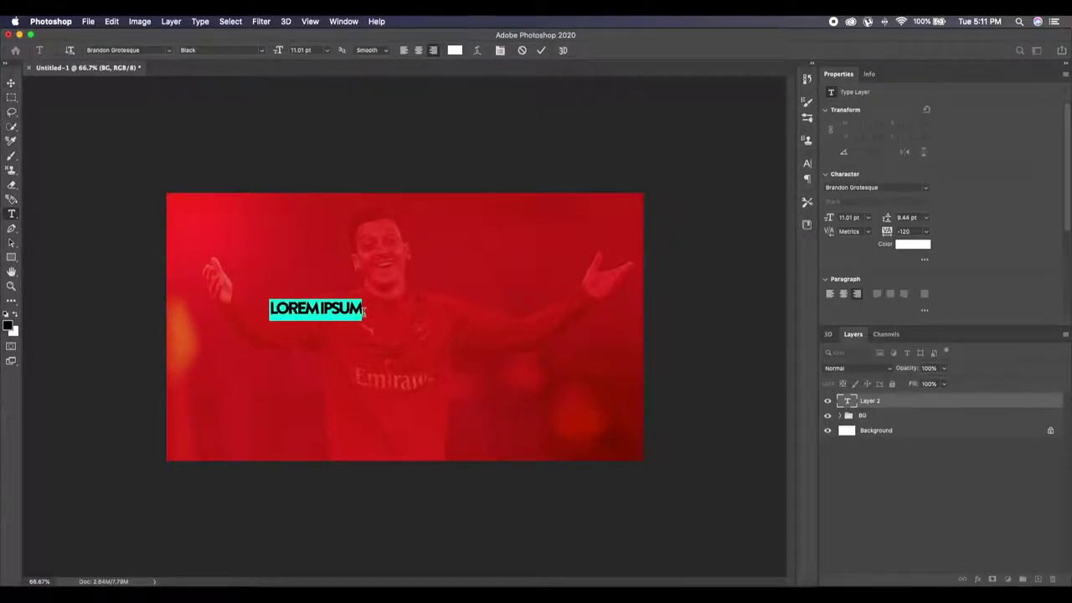
key("BackSpace")
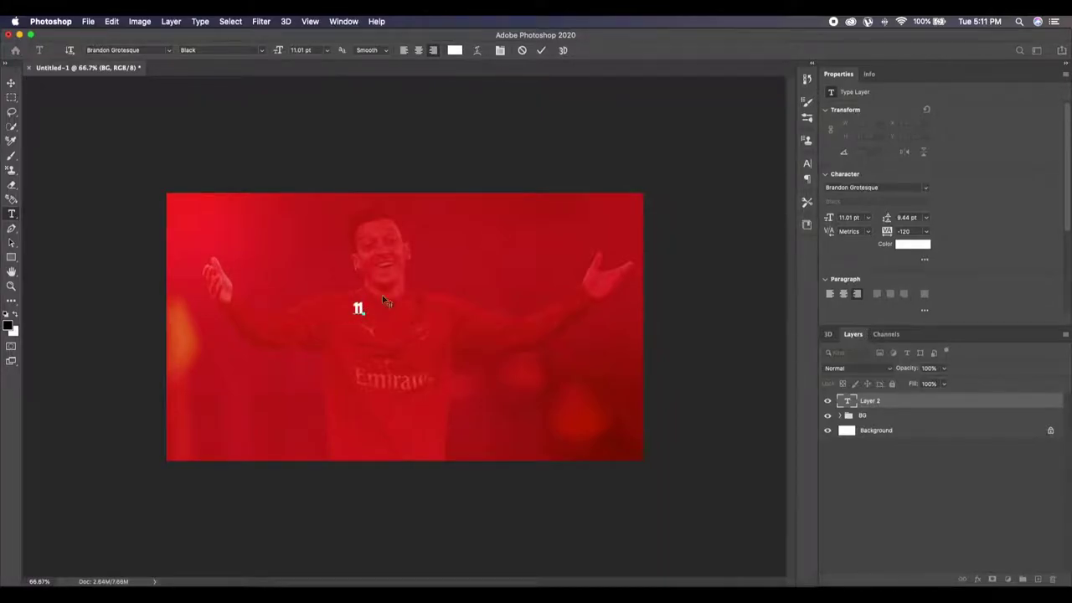
key("ctrl+z")
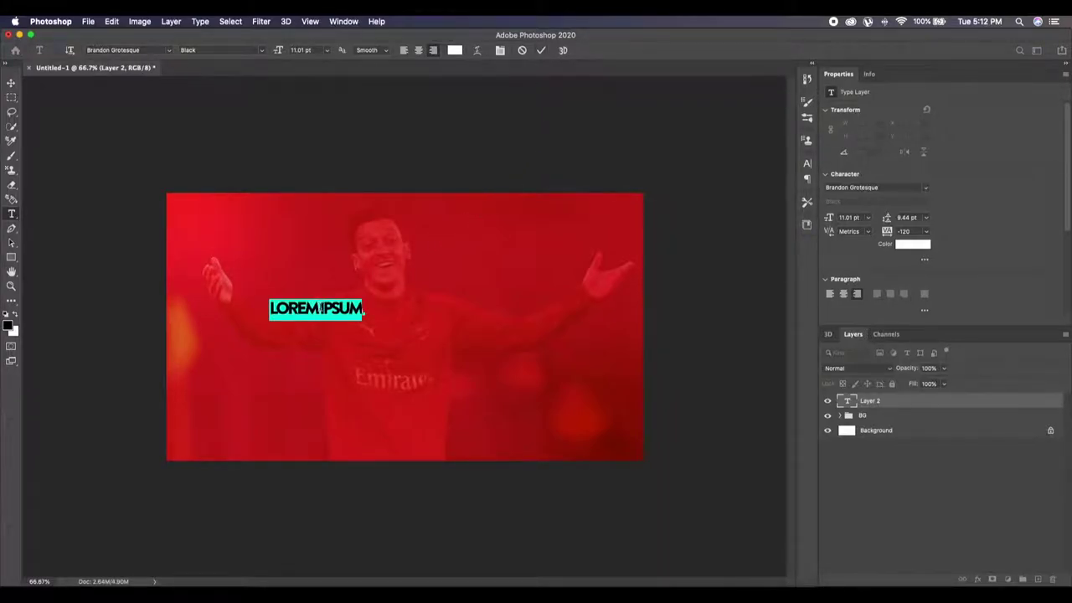
triple_click(320, 308)
type("10")
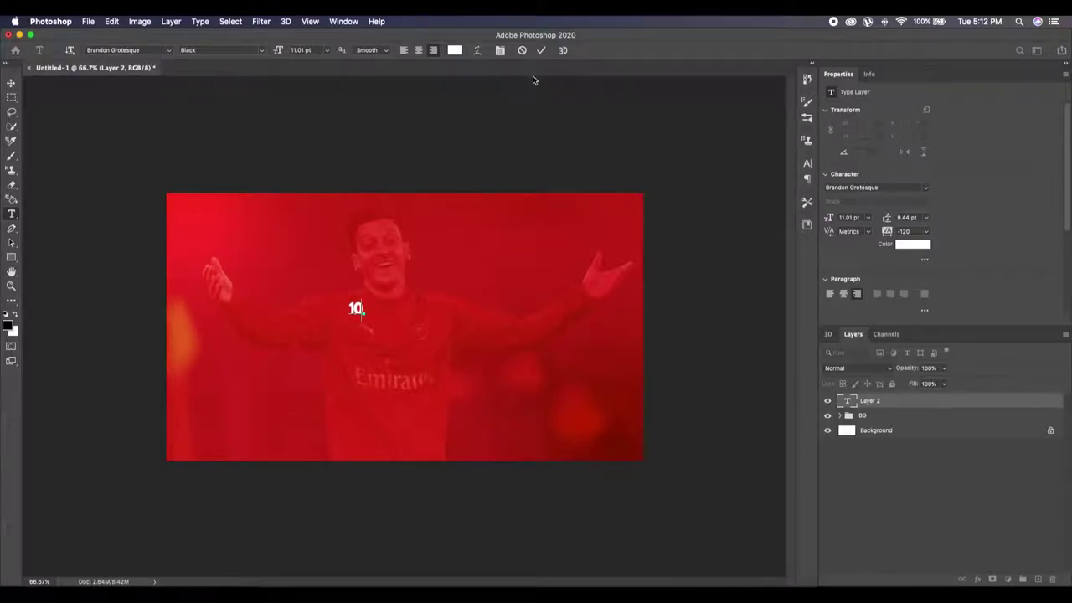
left_click(542, 50)
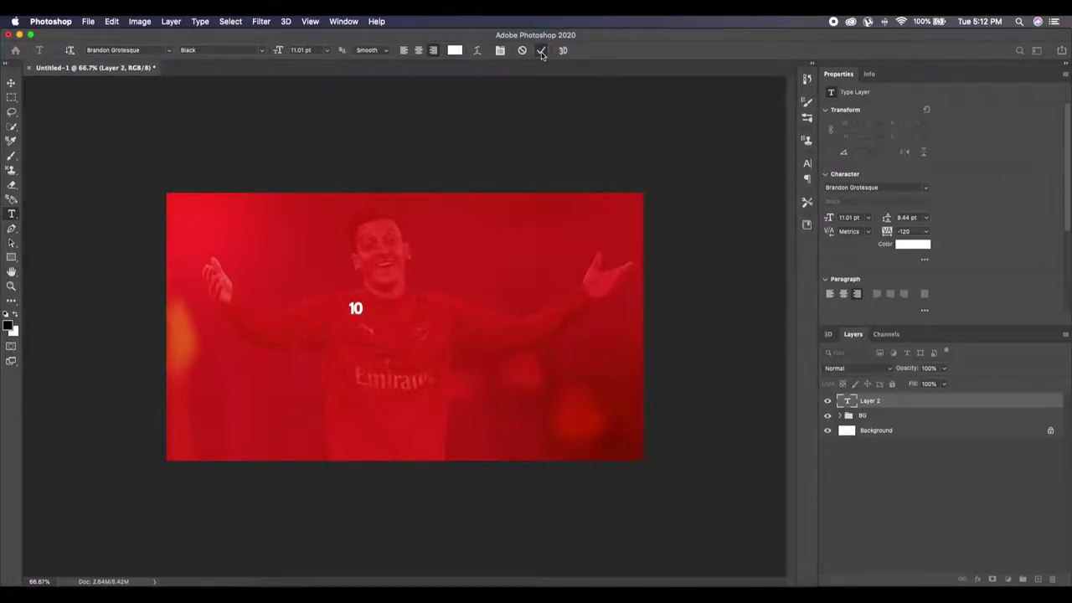
left_click(11, 83)
key("ctrl+t")
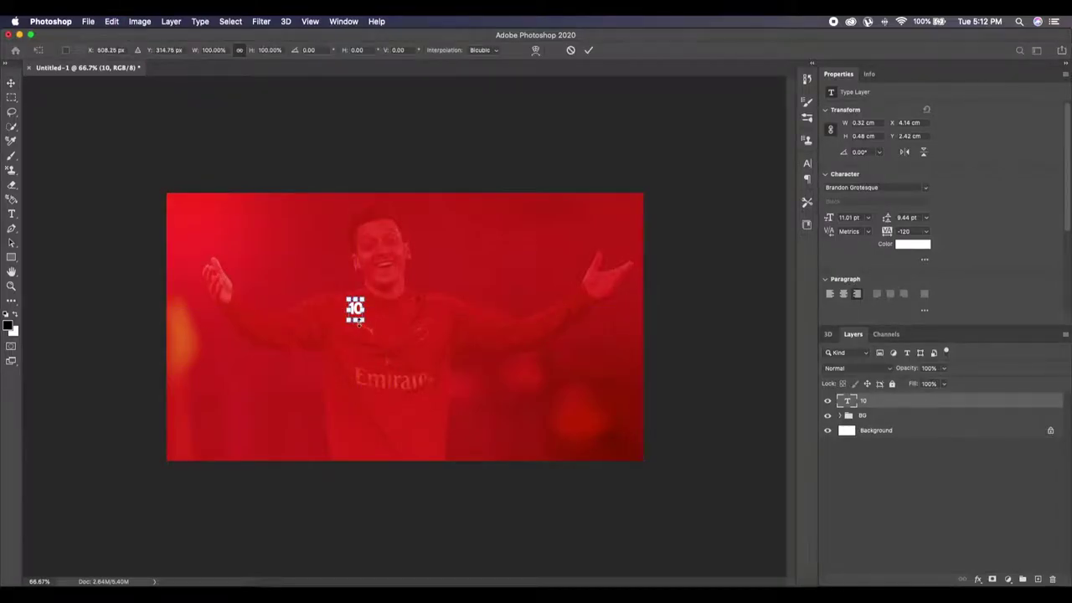
Scale the '10' into a huge numeral centred over the player.
left_click_drag(361, 319, 480, 447)
mouse_move(349, 298)
left_mouse_down()
mouse_move(290, 194)
mouse_move(286, 203)
left_mouse_up()
left_click_drag(383, 289, 408, 305)
left_click_drag(320, 213, 305, 192)
left_click_drag(489, 470, 502, 495)
left_click_drag(441, 383, 438, 394)
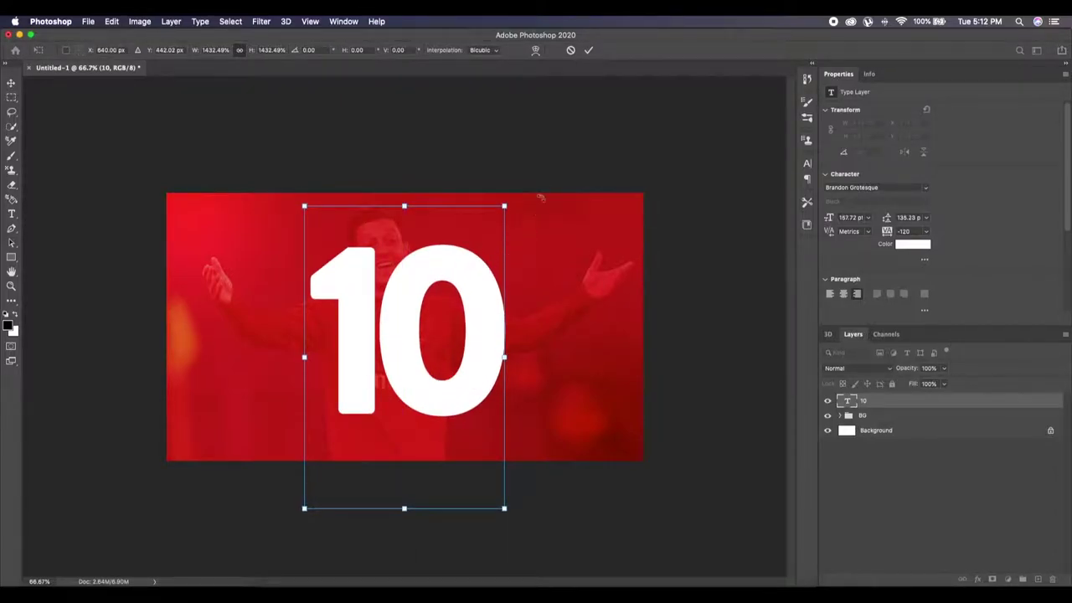
left_click(589, 51)
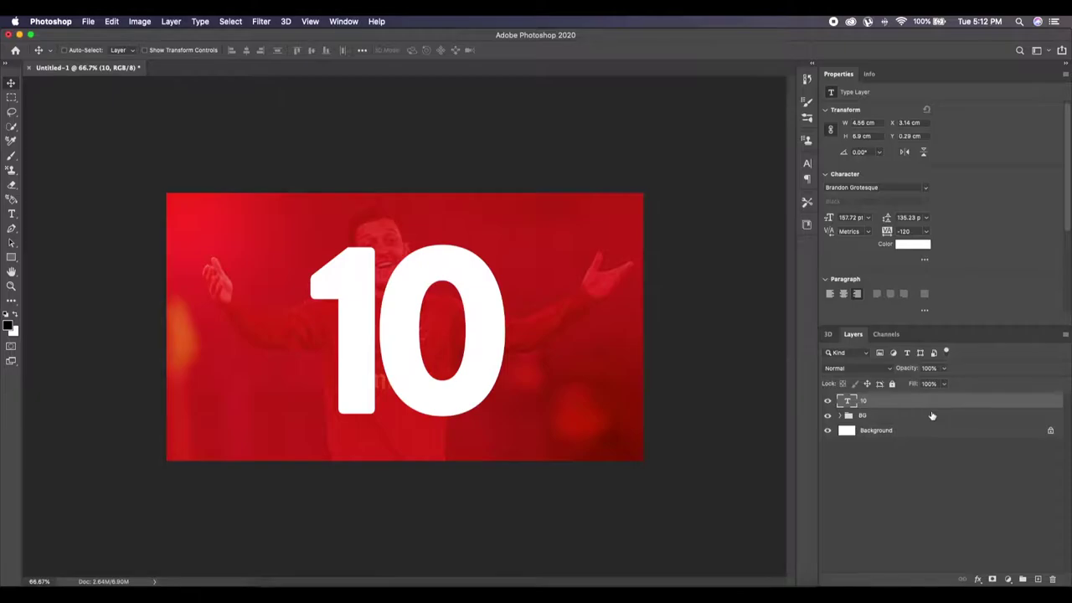
double_click(1053, 406)
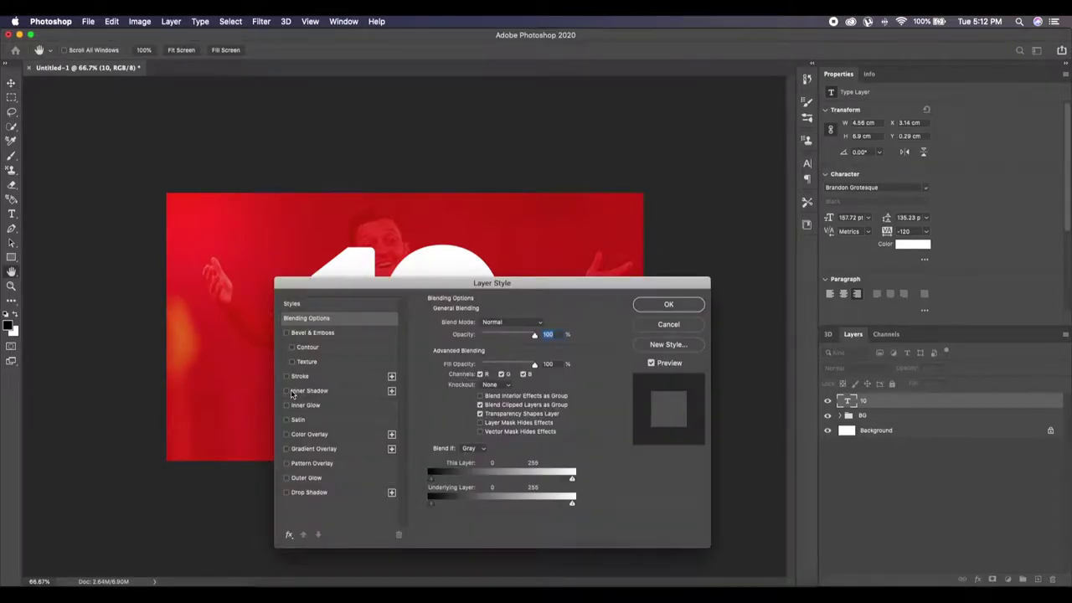
Enable an Inner Shadow on the '10' and set its size to 28 px.
left_click(286, 393)
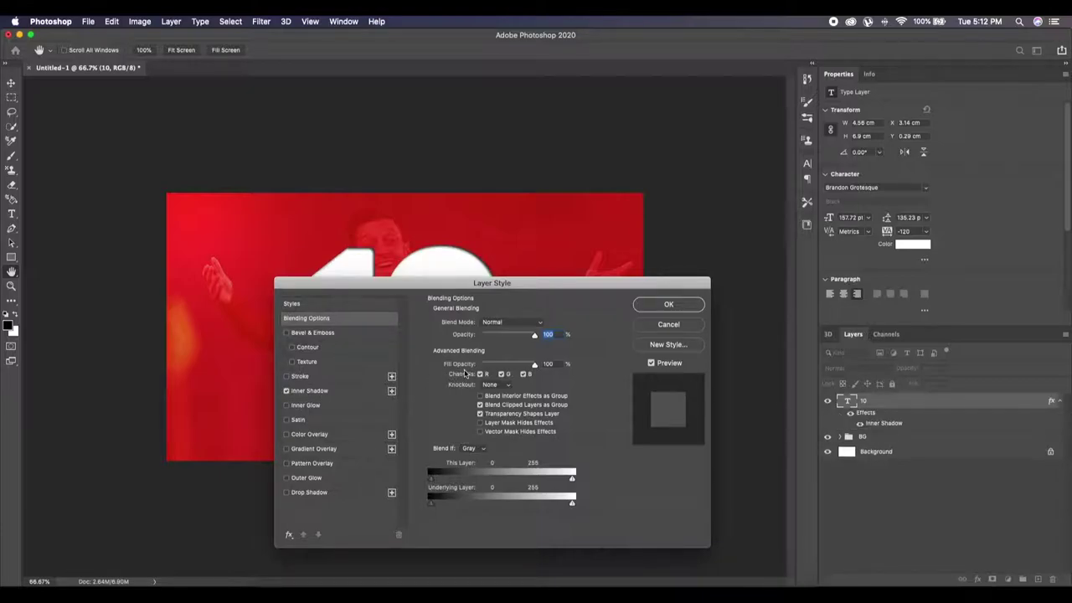
left_click(318, 391)
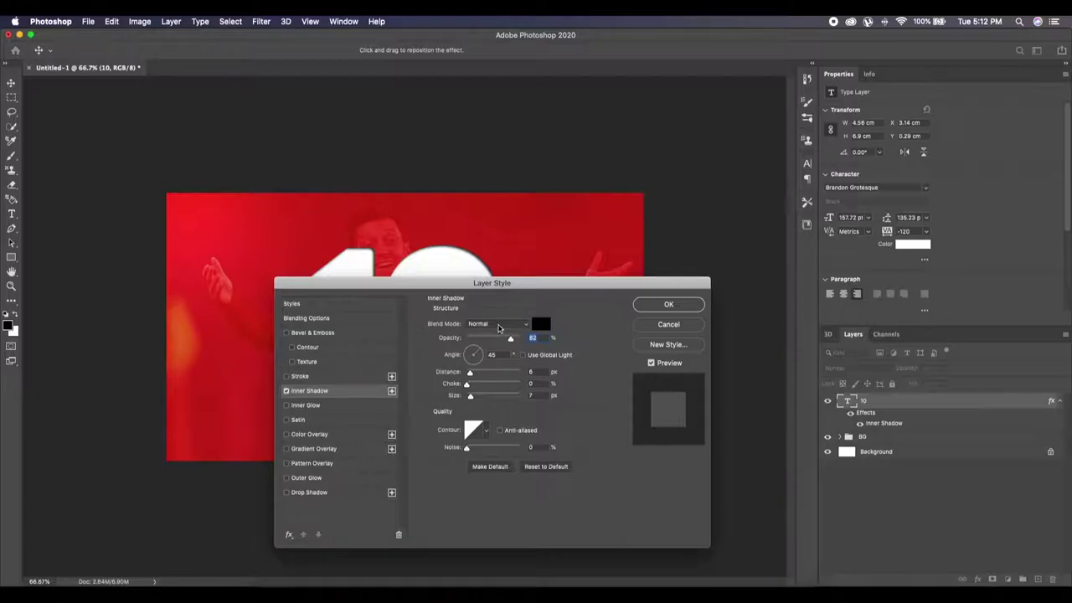
left_click_drag(518, 284, 687, 270)
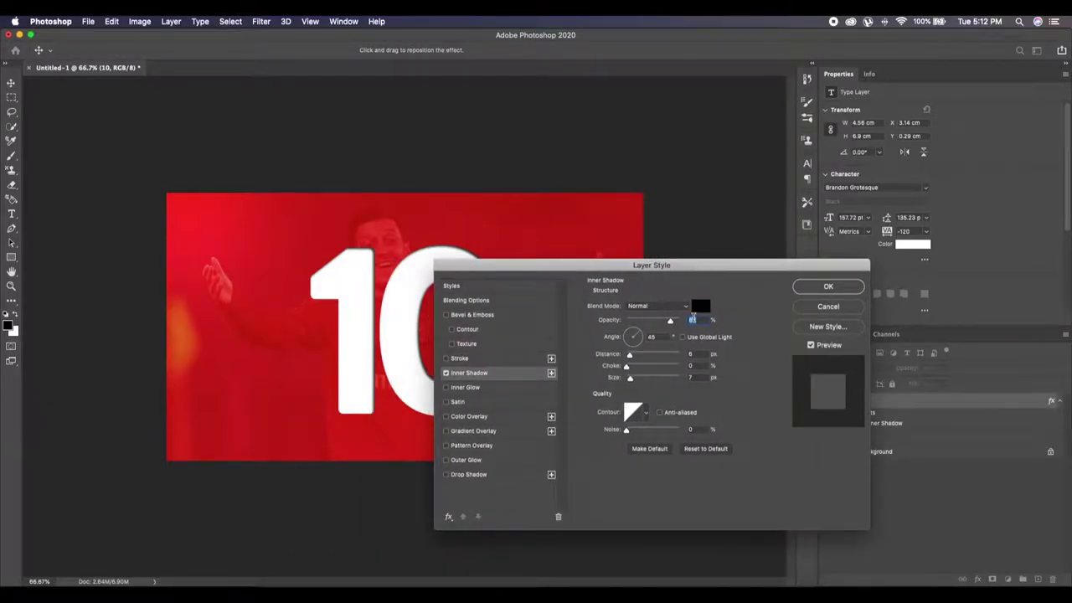
left_click(689, 356)
type("24")
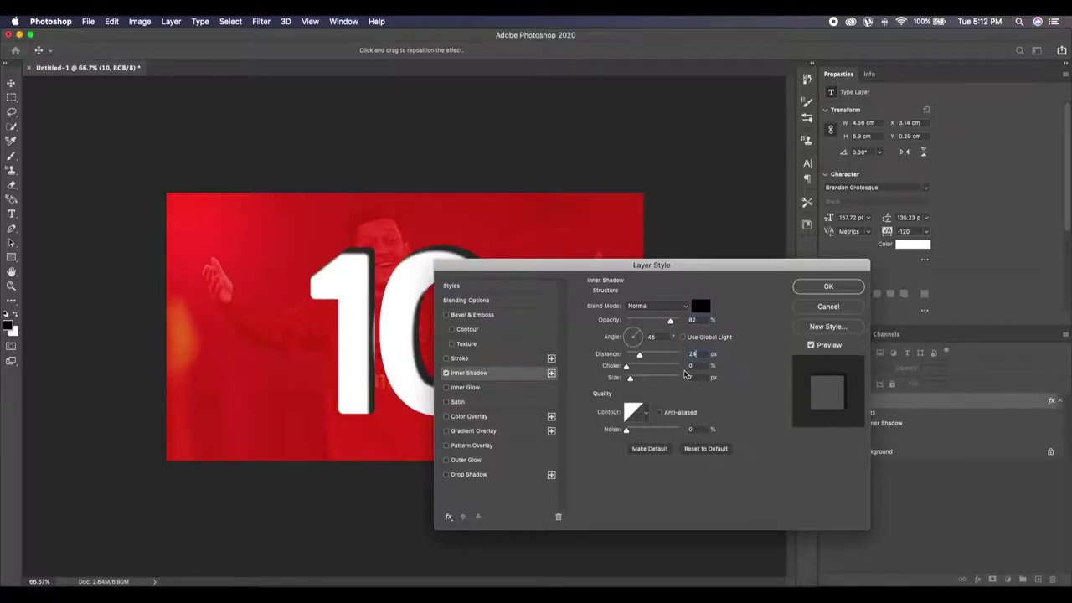
left_click(694, 377)
type("2")
type("7")
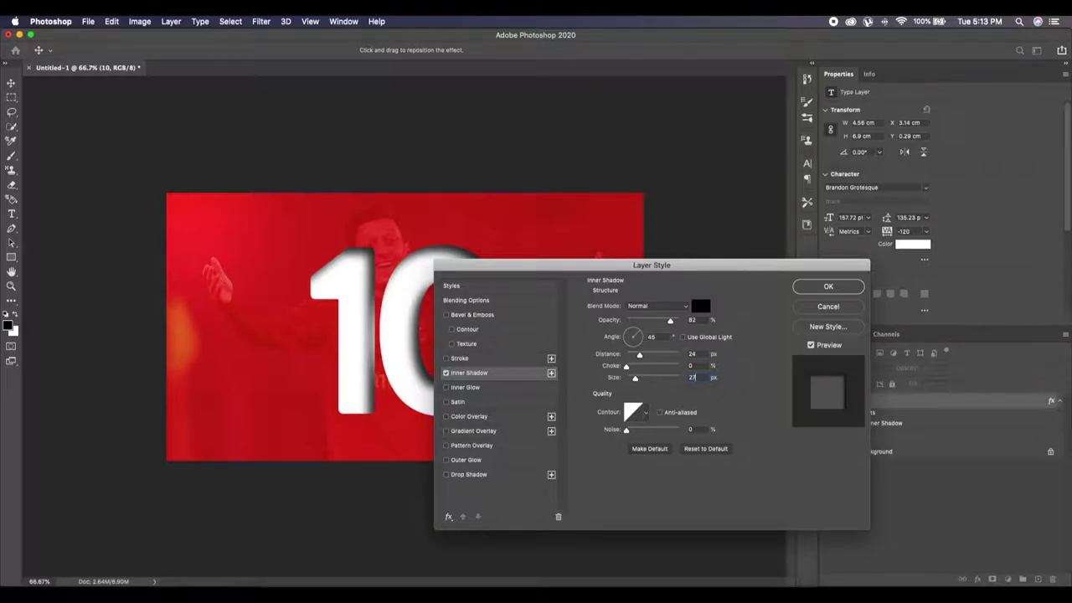
key("Down")
key("Down")
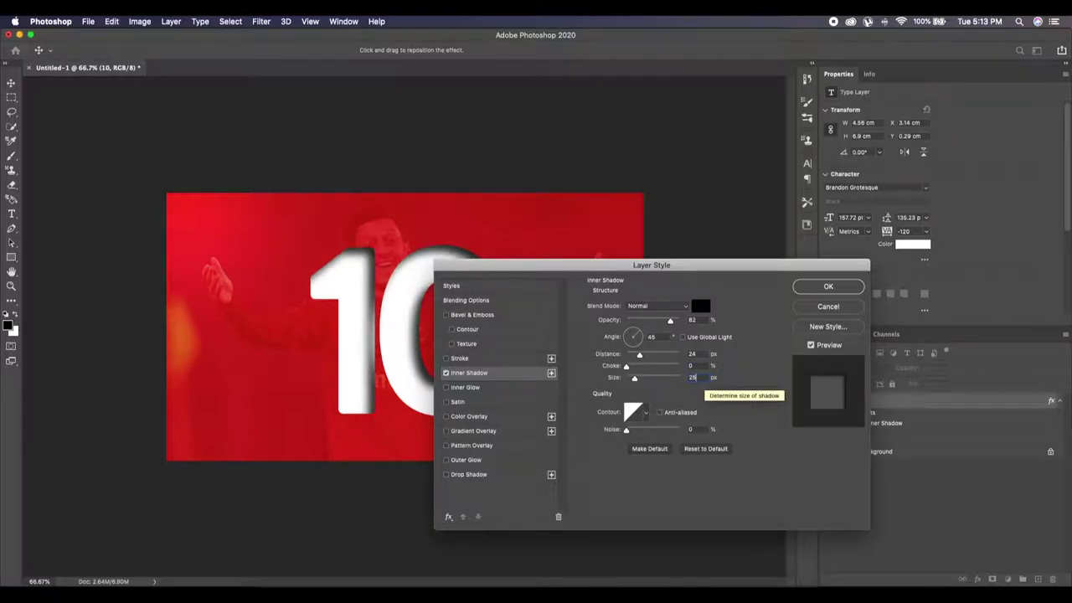
key("Up")
key("Up")
key("Up")
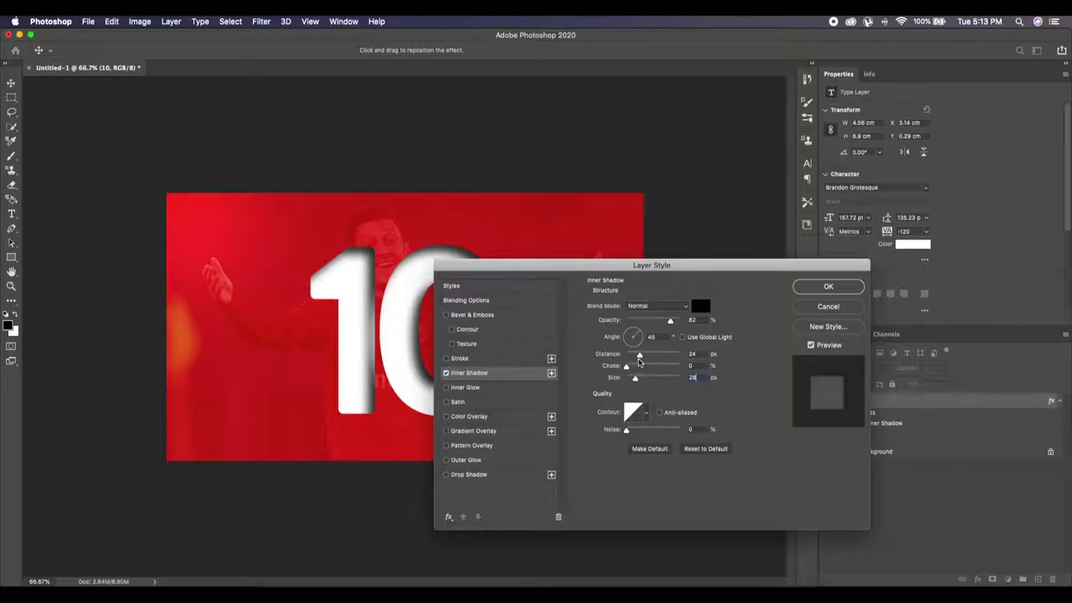
Set the inner shadow distance to 26 px and angle to 145°, then apply it.
left_click_drag(640, 358, 637, 357)
left_click_drag(637, 356, 628, 358)
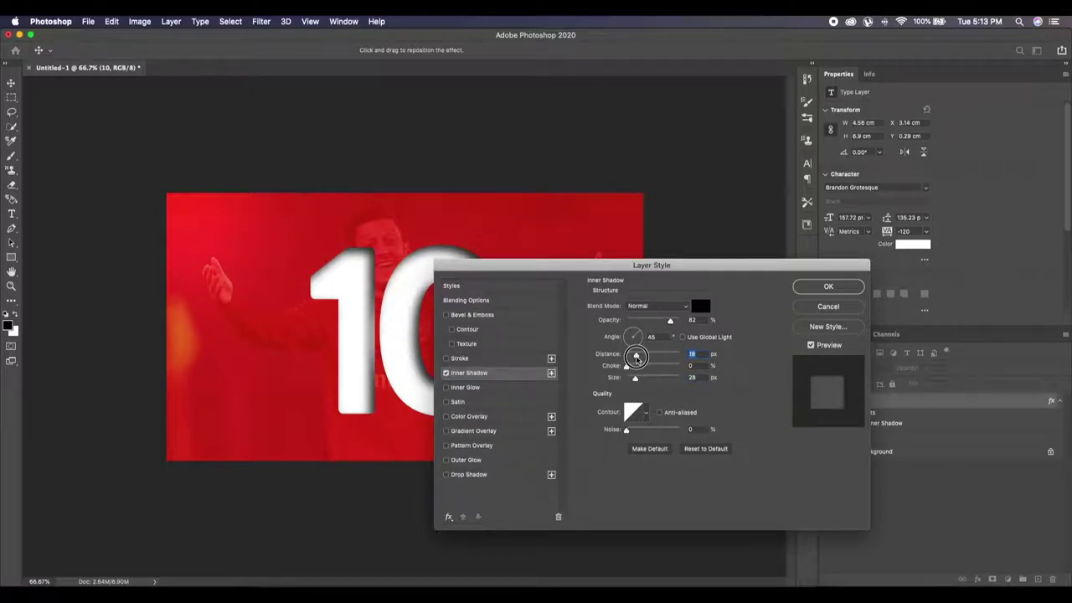
left_click_drag(627, 359, 634, 357)
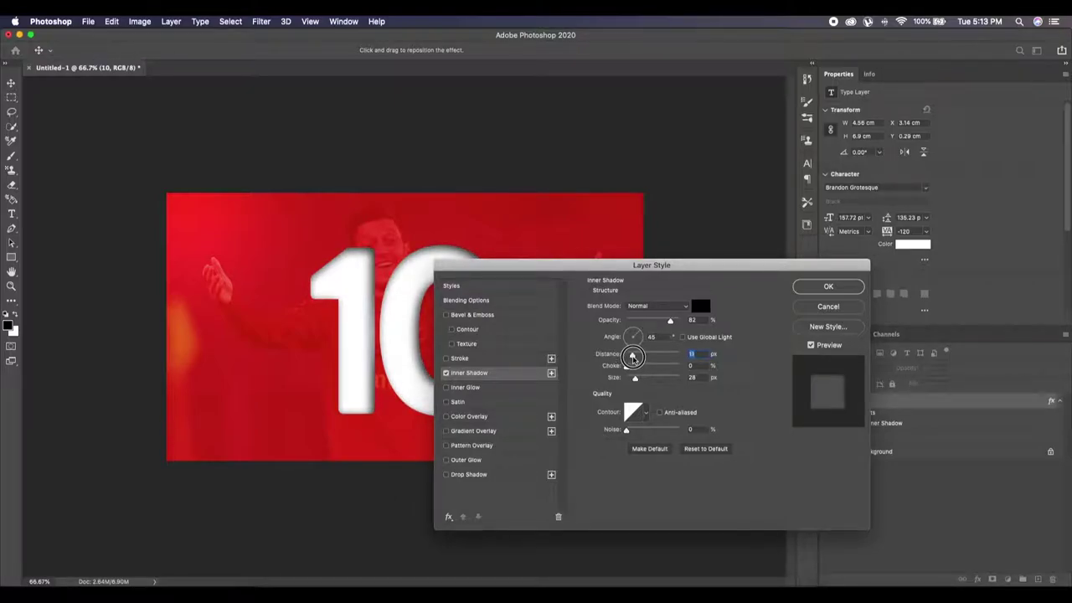
mouse_move(614, 265)
left_mouse_down()
mouse_move(768, 244)
mouse_move(639, 258)
mouse_move(716, 263)
mouse_move(693, 260)
left_mouse_up()
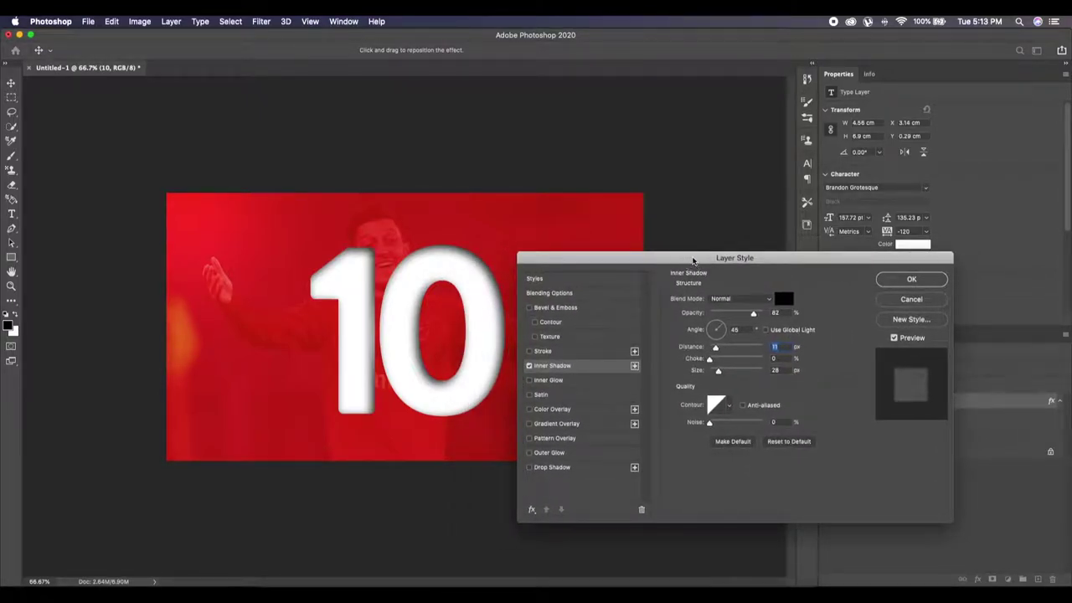
left_click_drag(716, 347, 726, 352)
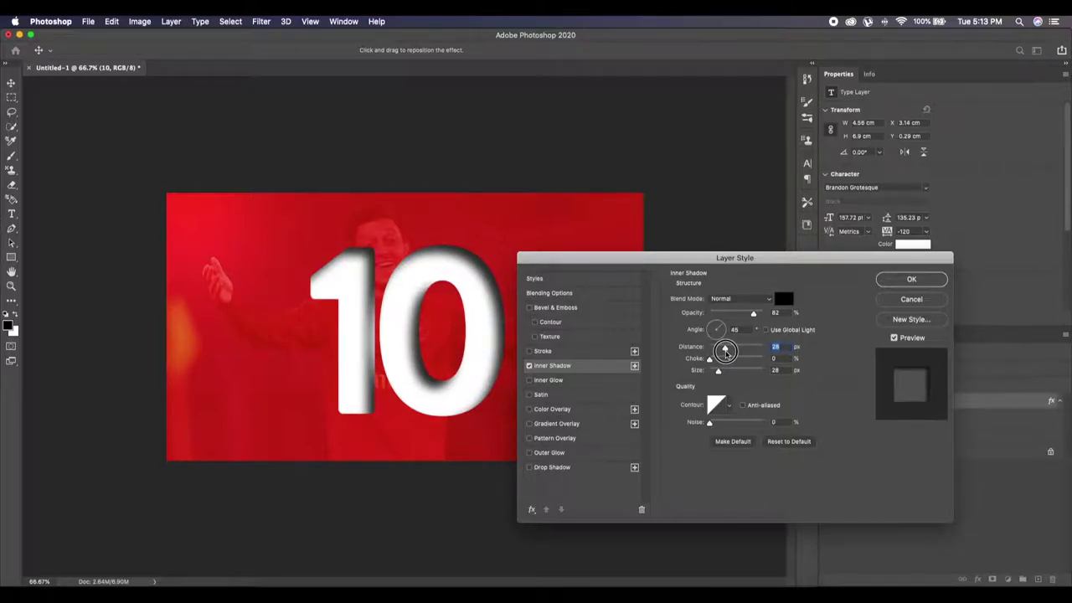
left_click_drag(725, 351, 724, 349)
double_click(734, 330)
type("1")
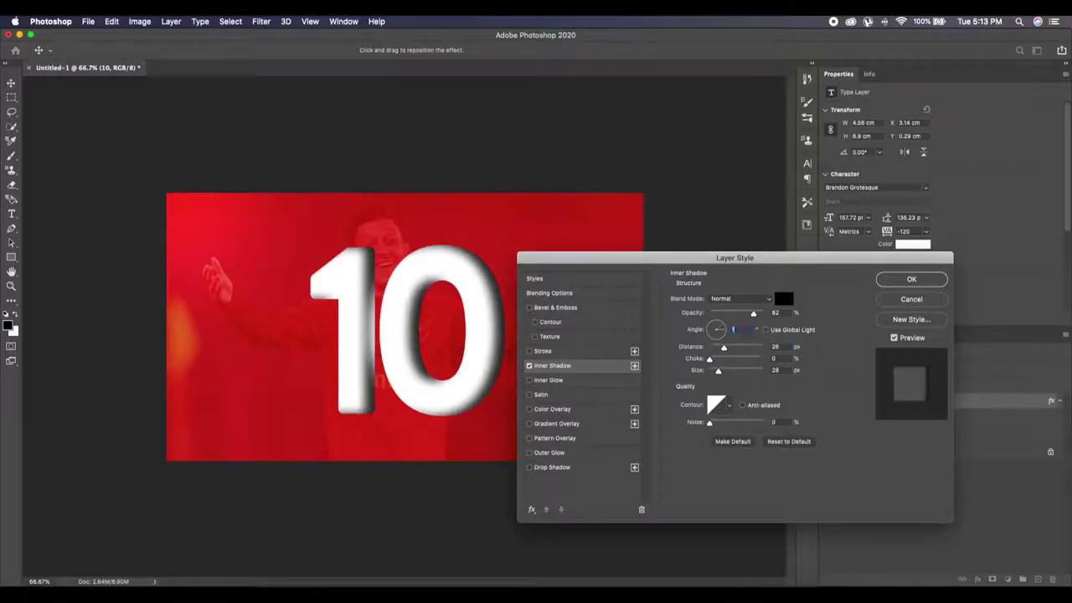
type("45")
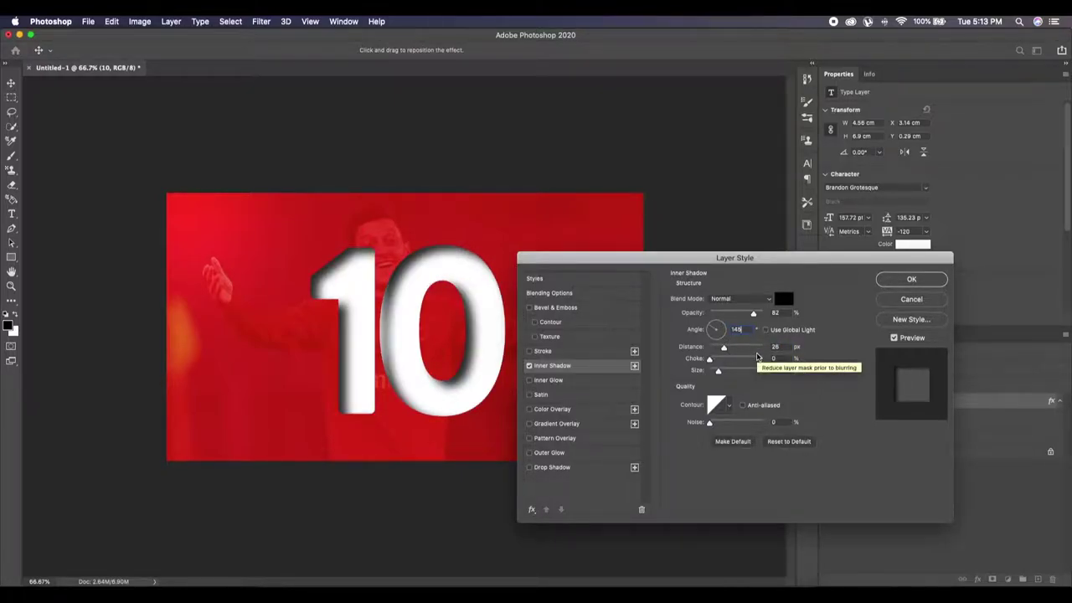
left_click(906, 284)
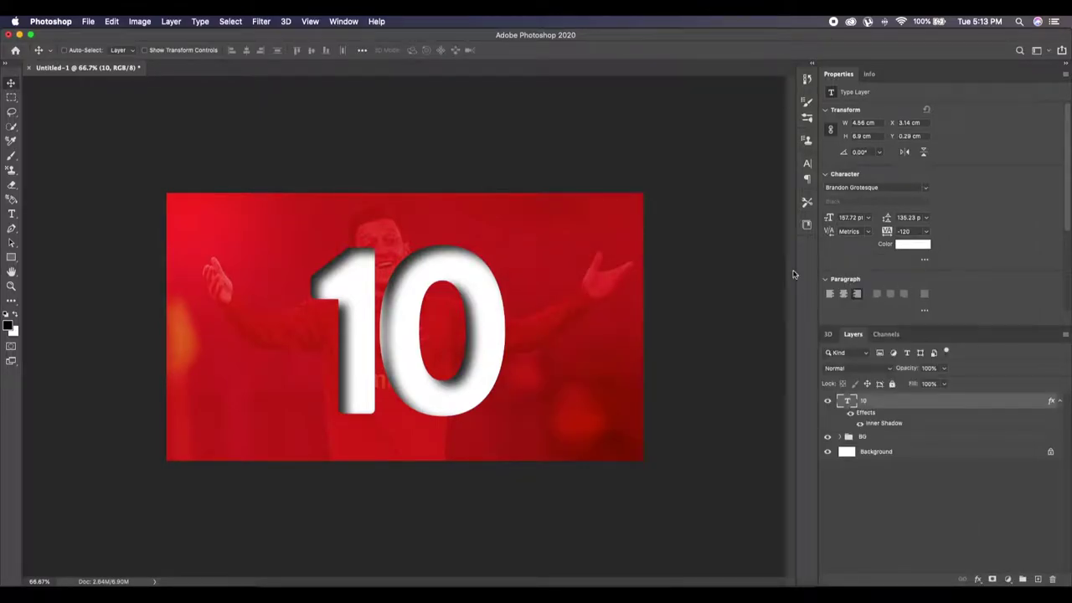
Place the smiling player JPEG as an embedded smart object above the '10'.
left_click(88, 22)
mouse_move(106, 273)
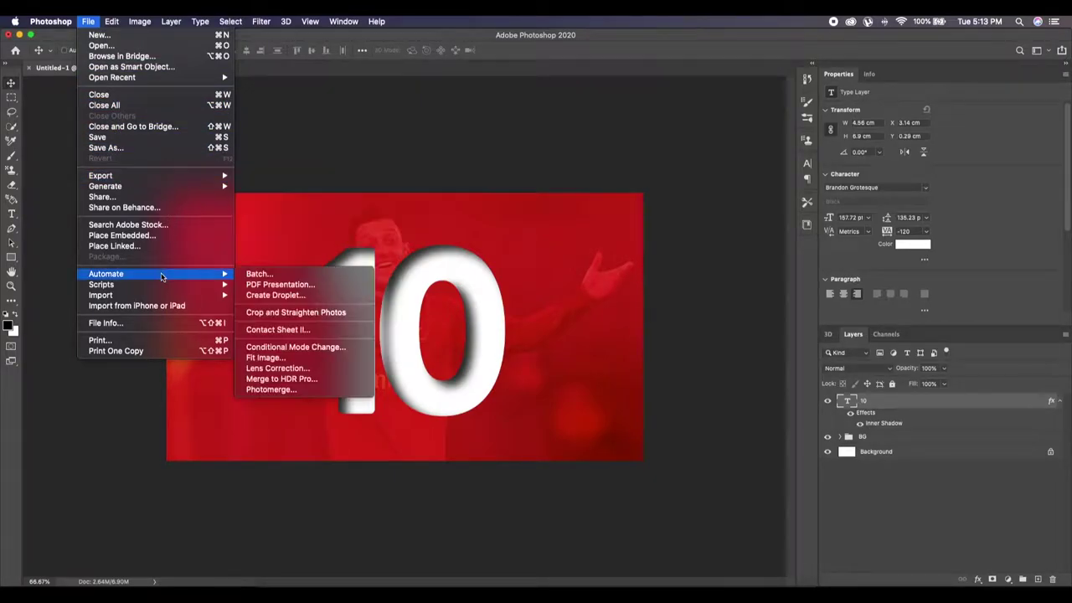
left_click(162, 235)
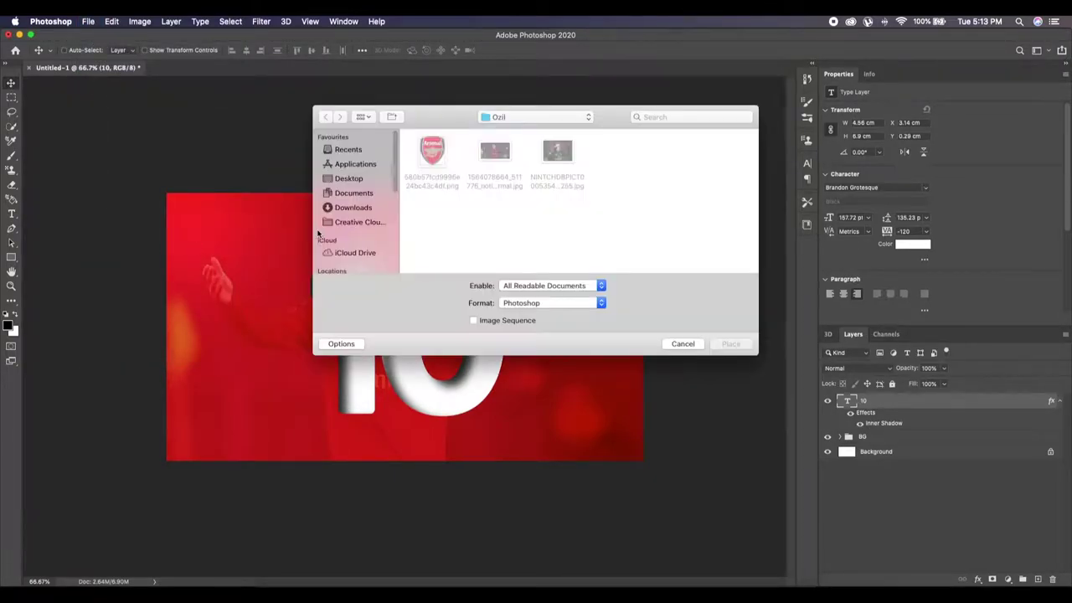
left_click(557, 152)
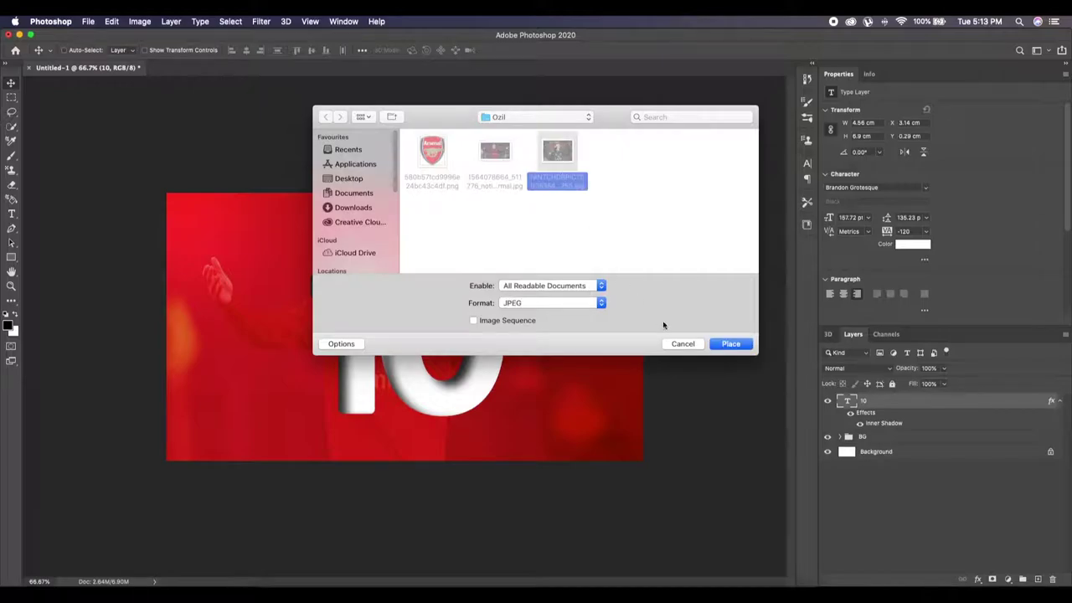
left_click(740, 344)
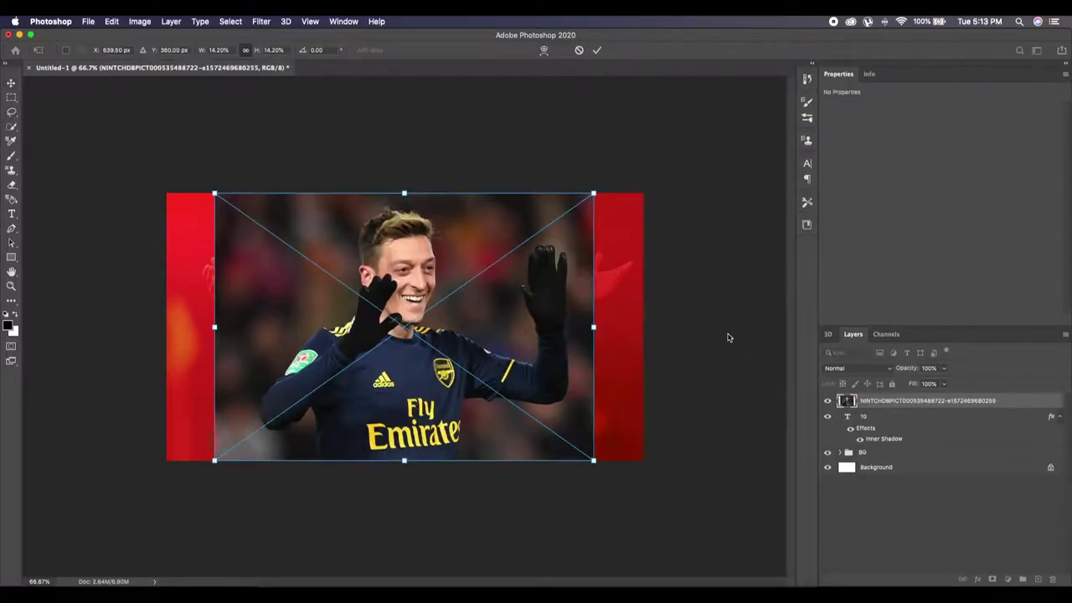
left_click(596, 52)
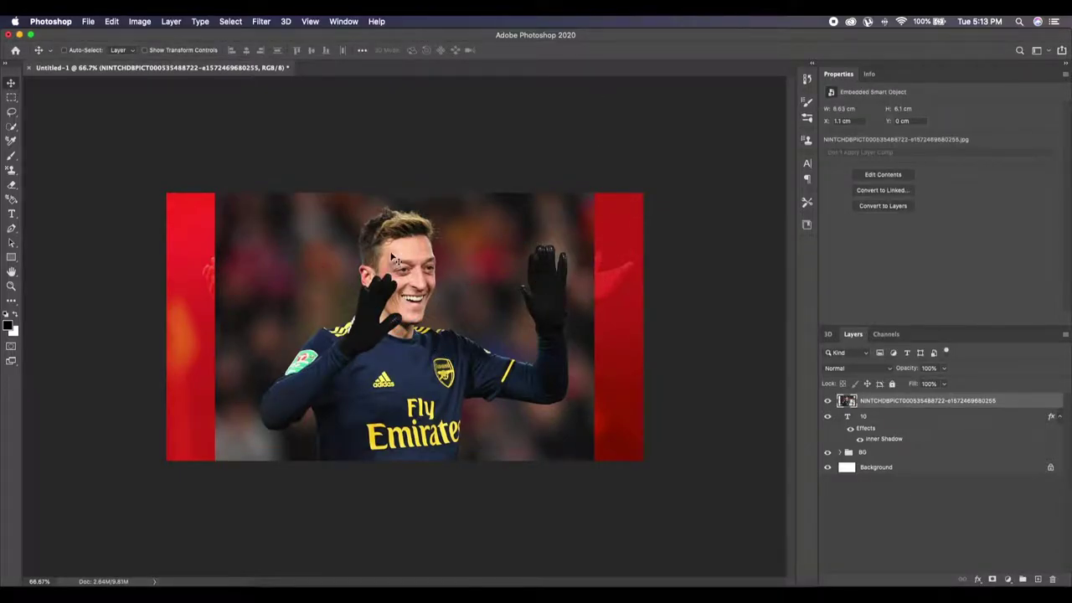
left_click(12, 128)
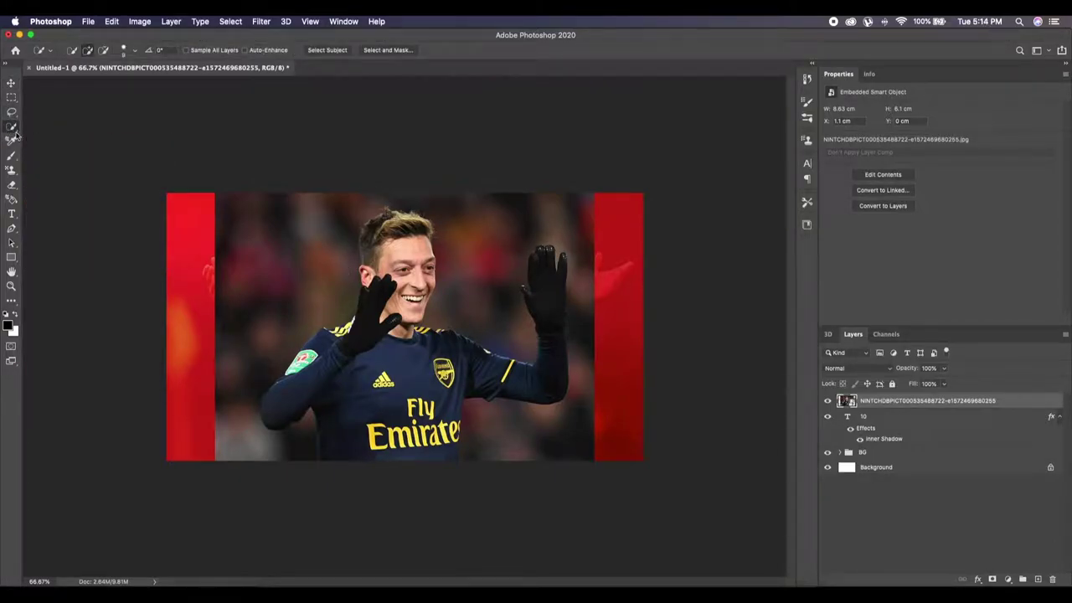
Quick-select the player's figure and copy it onto a new Layer 2.
key("bracketright")
key("bracketright")
key("bracketright")
key("bracketright")
mouse_move(384, 240)
left_mouse_down()
mouse_move(406, 277)
mouse_move(328, 344)
mouse_move(365, 453)
mouse_move(412, 374)
mouse_move(494, 377)
mouse_move(546, 296)
left_mouse_up()
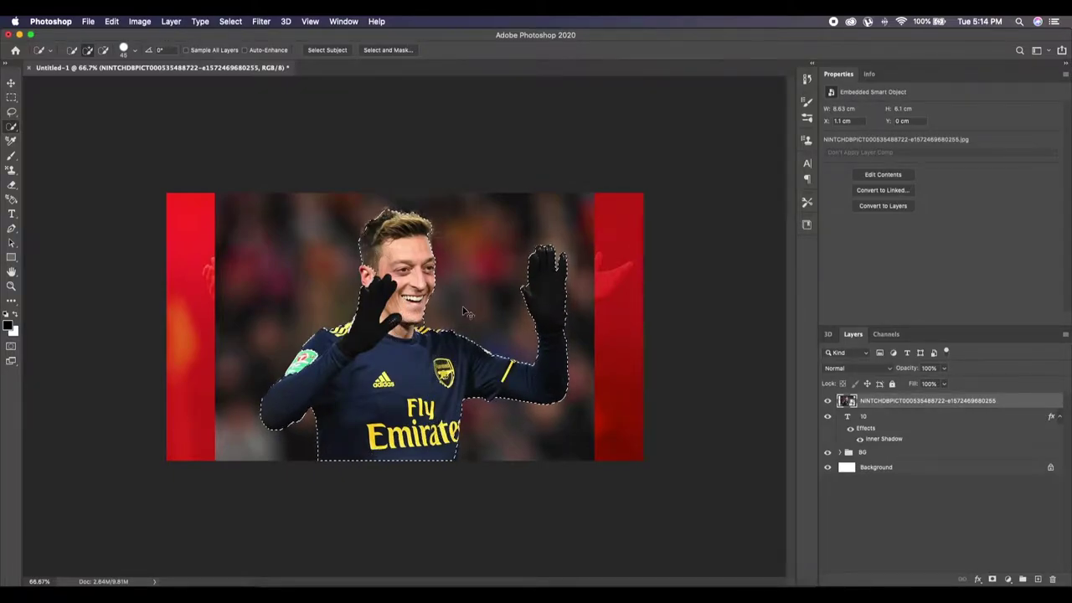
scroll(465, 309, "up", 5)
left_click_drag(492, 314, 526, 286)
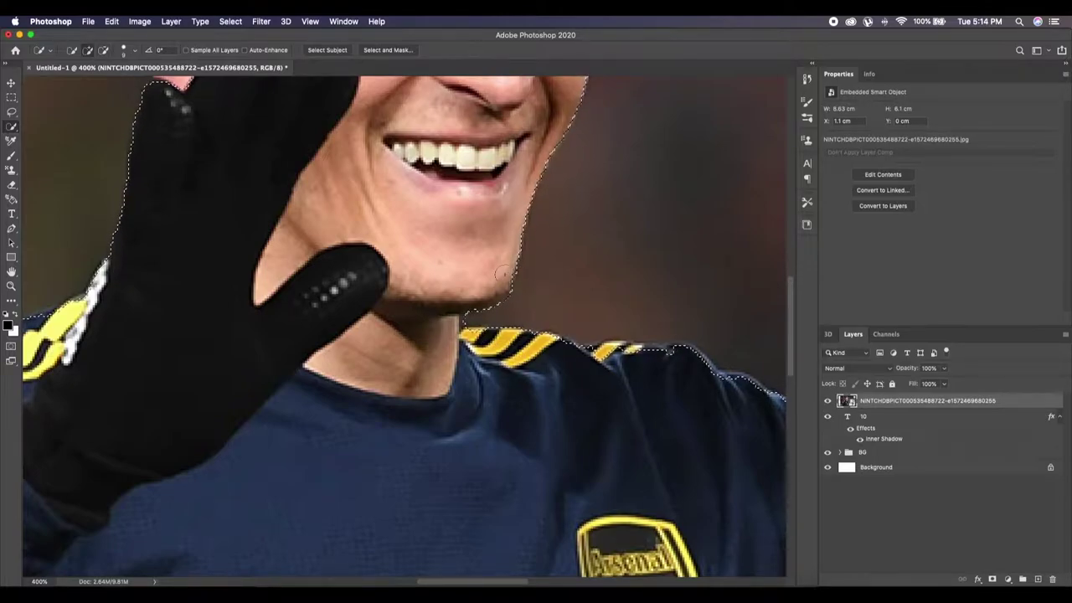
scroll(503, 284, "up", 6)
scroll(547, 215, "up", 4)
scroll(547, 215, "up", 2)
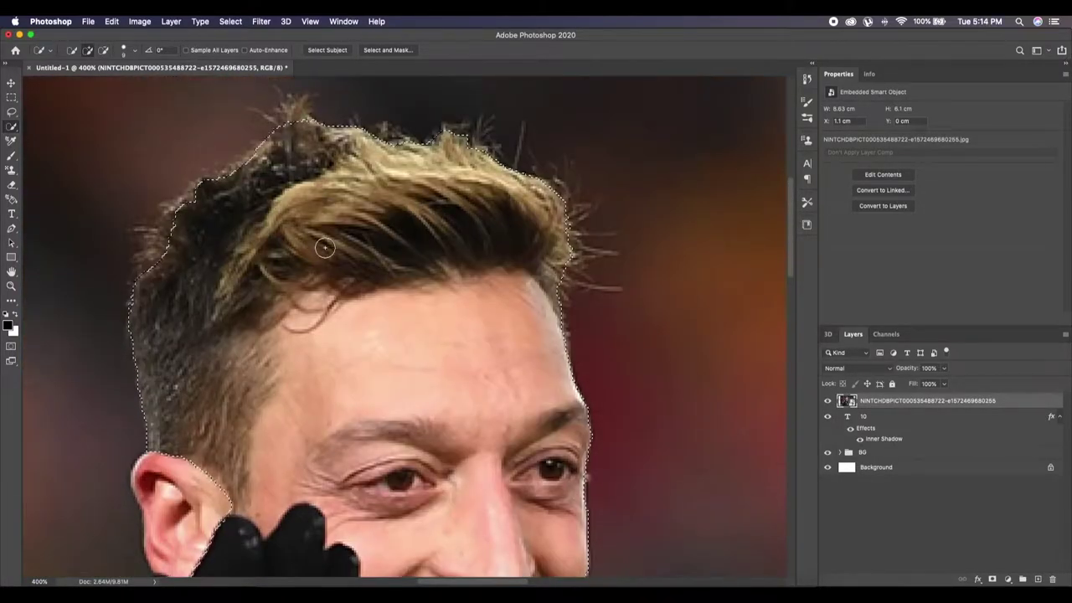
scroll(173, 251, "down", 4)
scroll(162, 477, "down", 5)
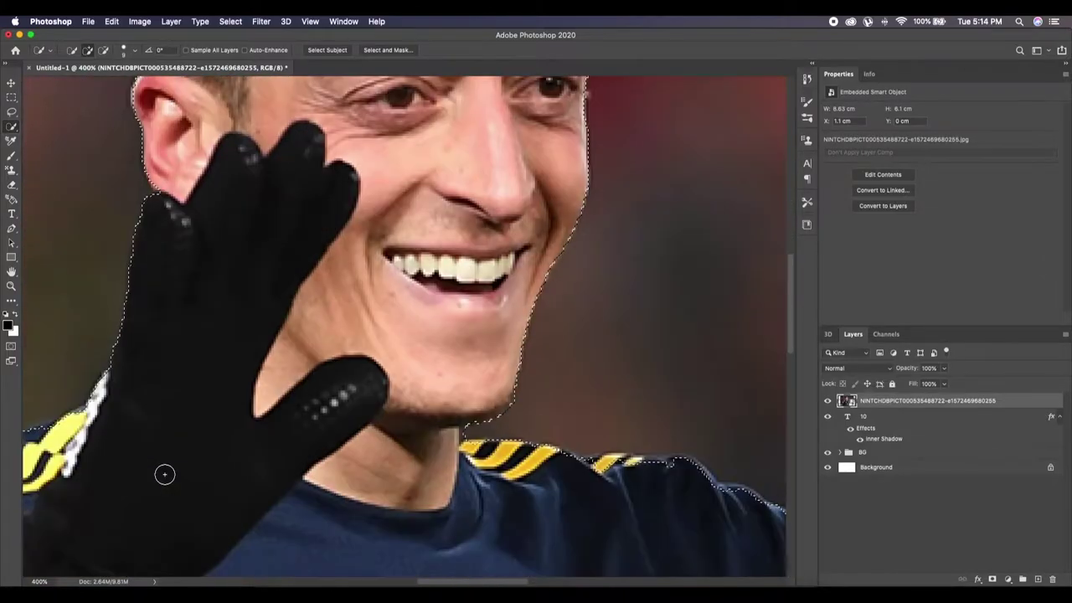
key("ctrl+1")
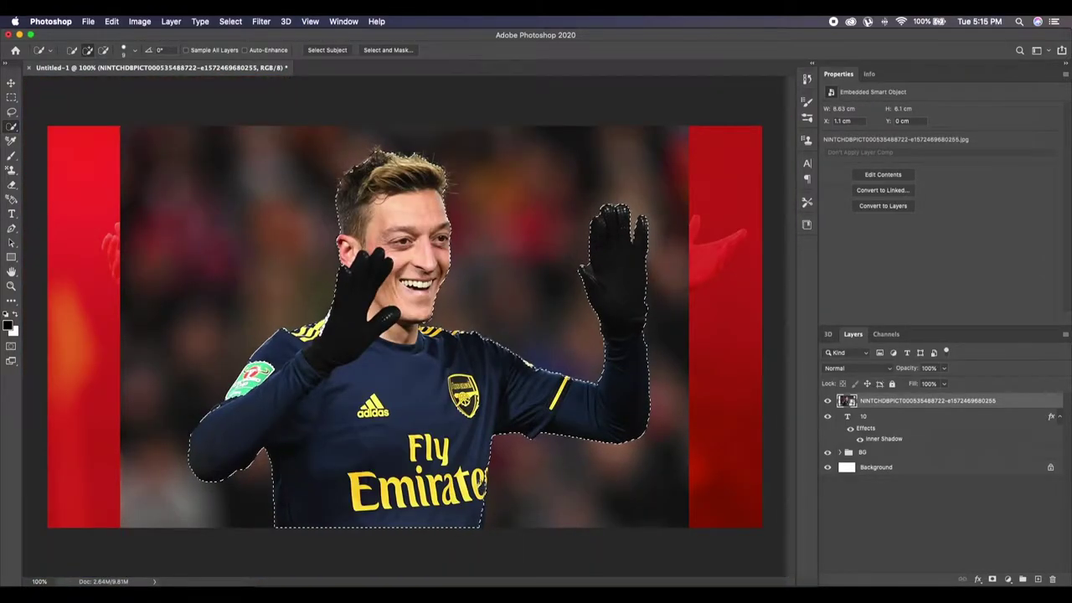
key("ctrl+j")
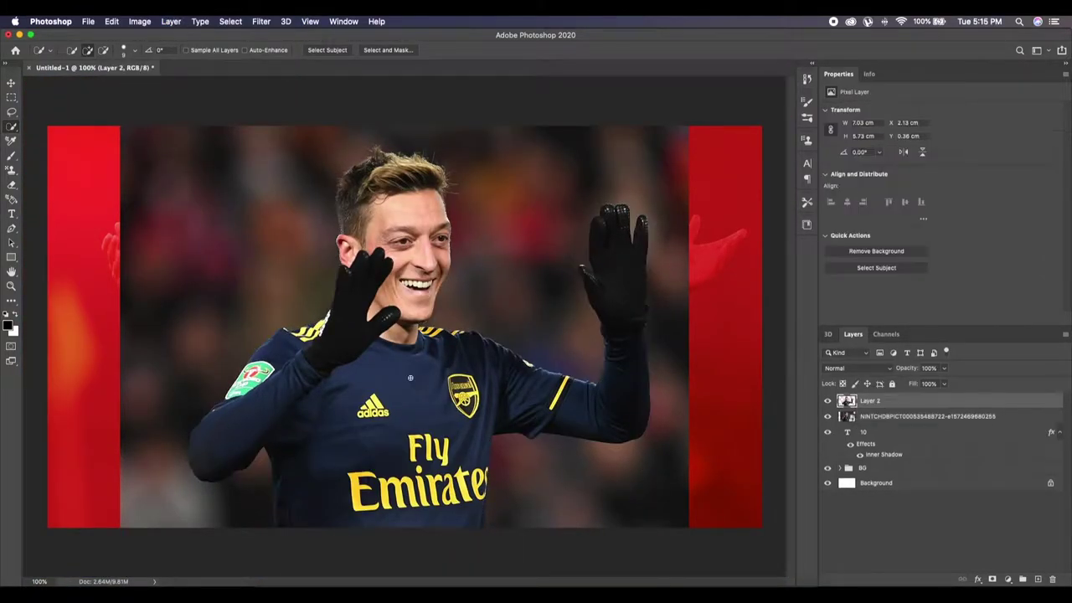
Hide the Layer 2 cutout and clip the original photo layer inside the 10 text.
left_click(828, 416)
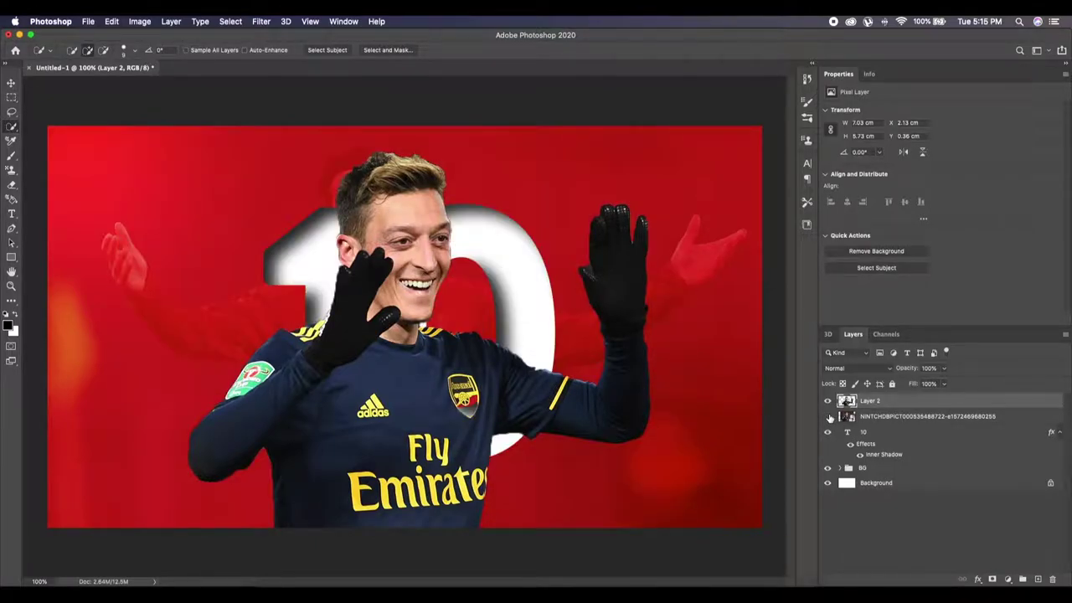
left_click(829, 416)
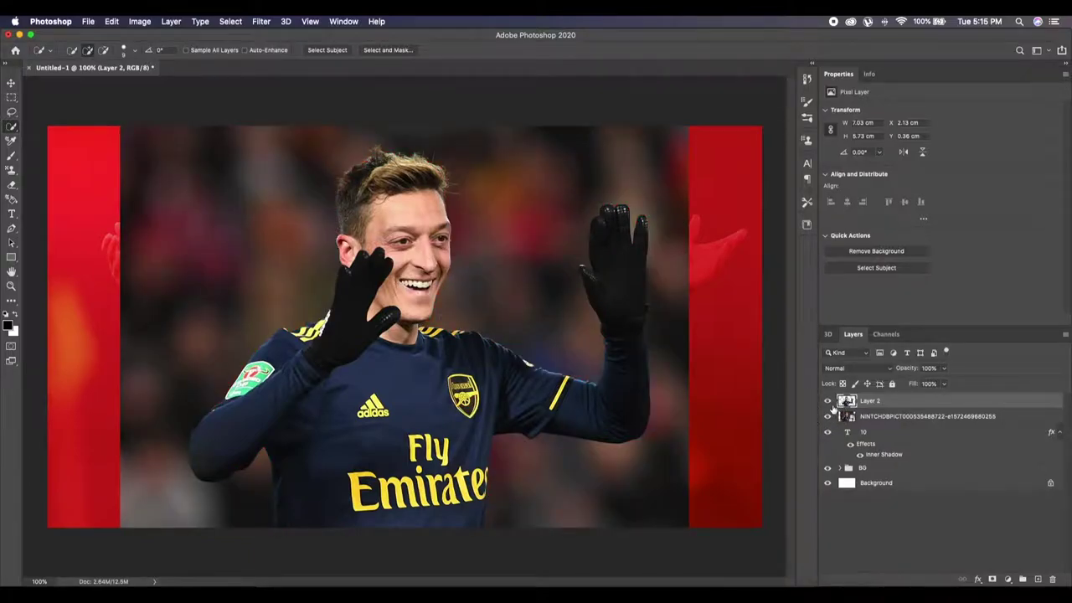
left_click(828, 401)
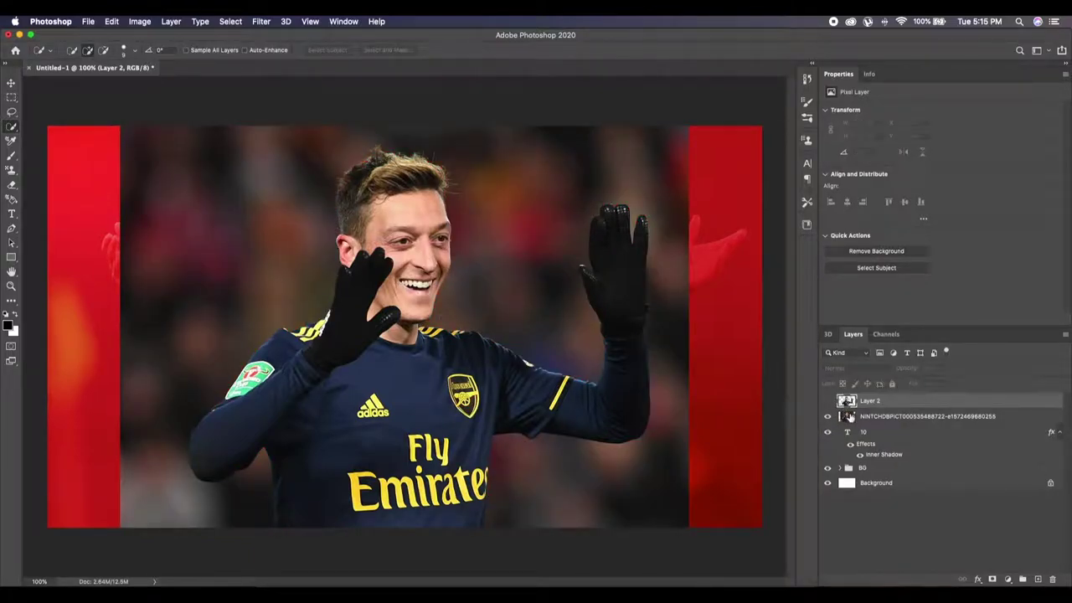
left_click(849, 418)
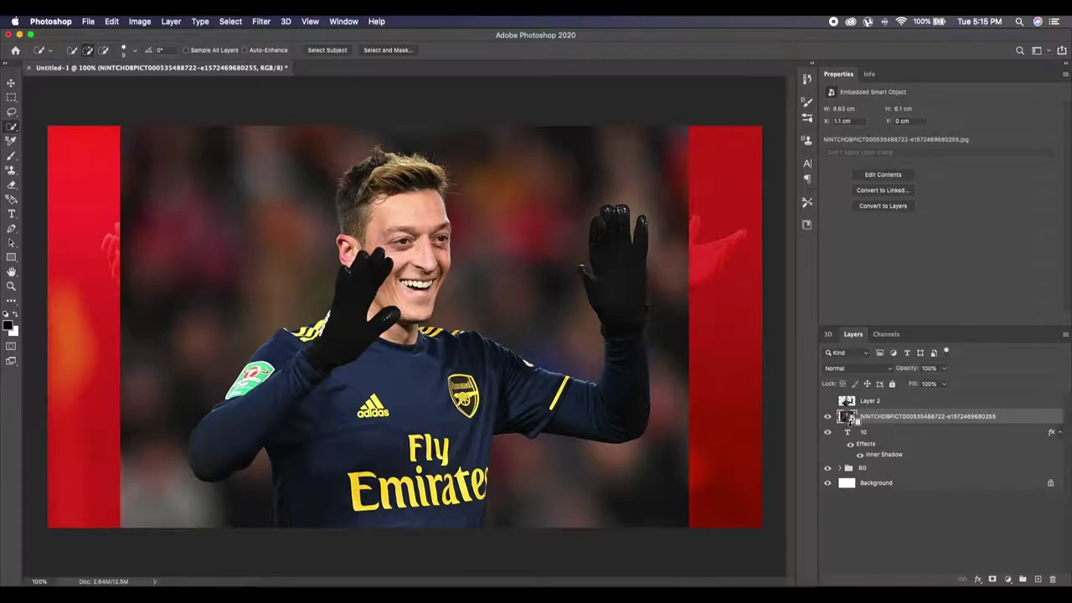
left_click(850, 424, "alt")
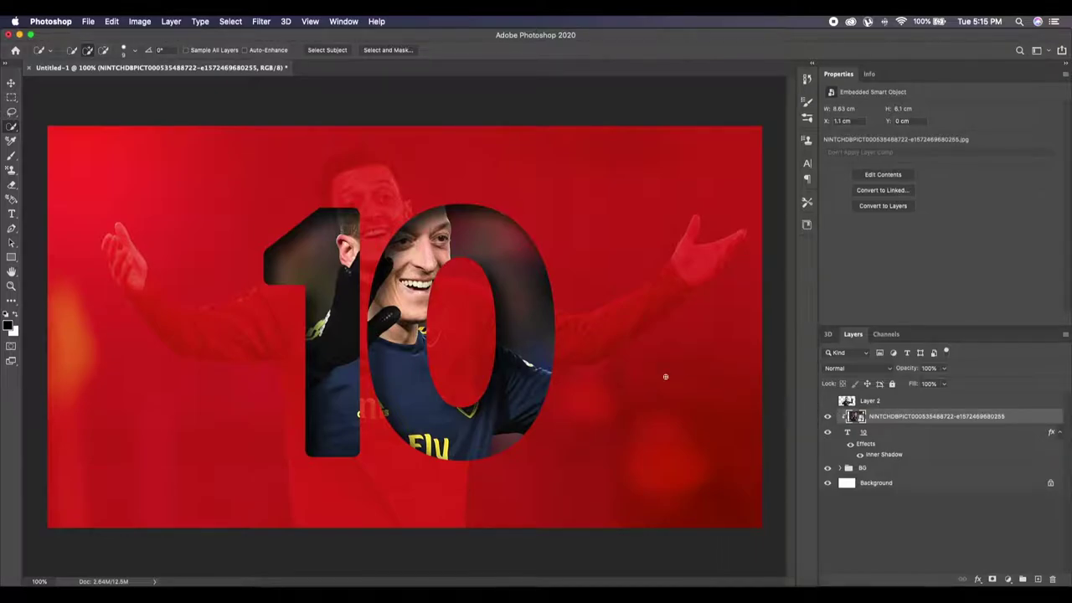
Apply a 27 px Gaussian Blur to the clipped photo.
left_click(256, 21)
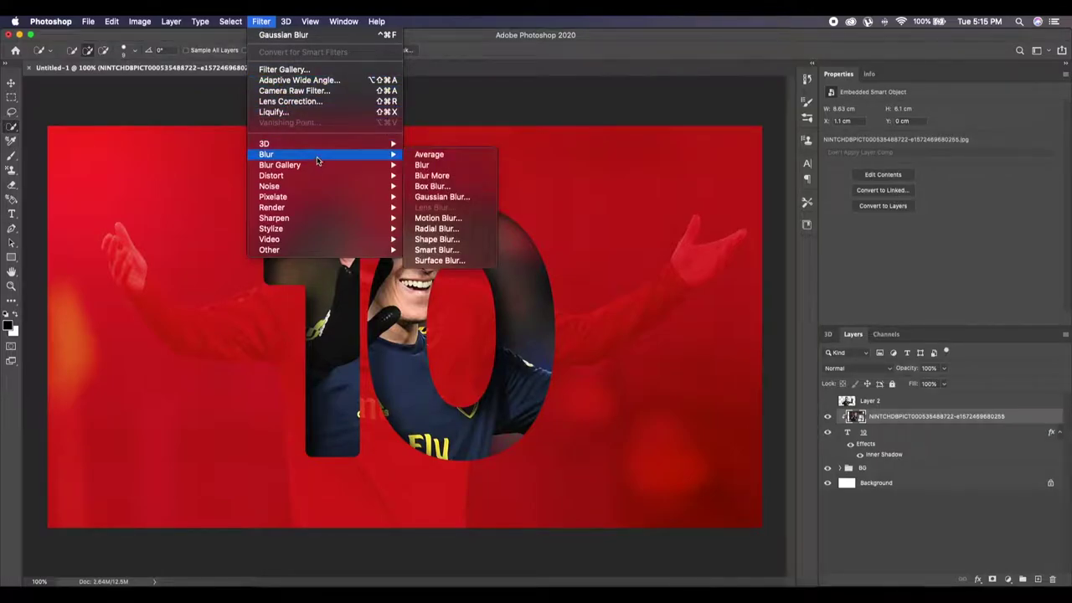
mouse_move(266, 154)
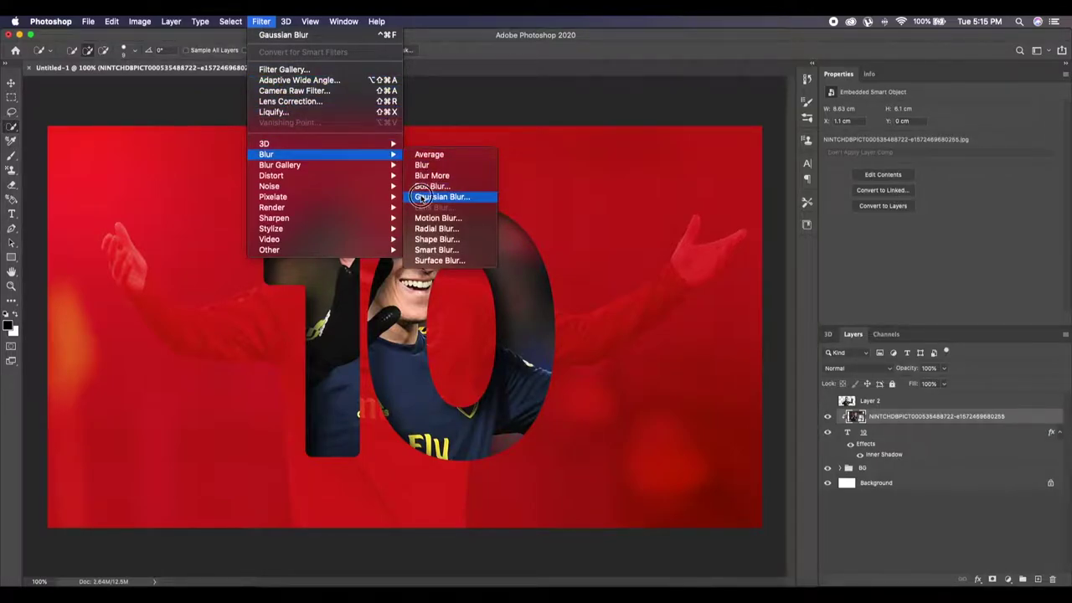
left_click(423, 198)
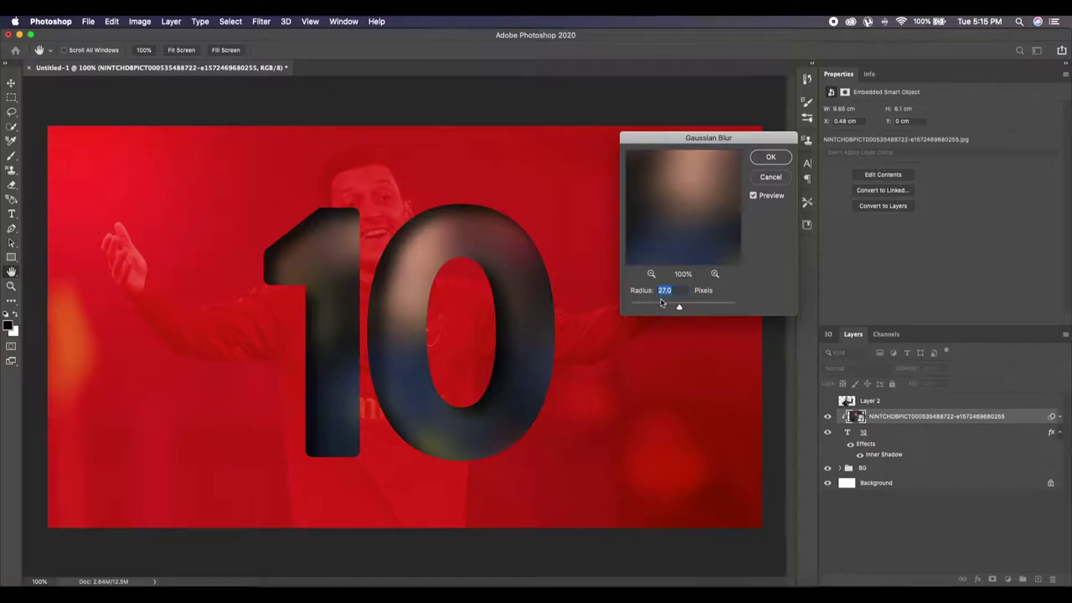
left_click(770, 158)
key("w")
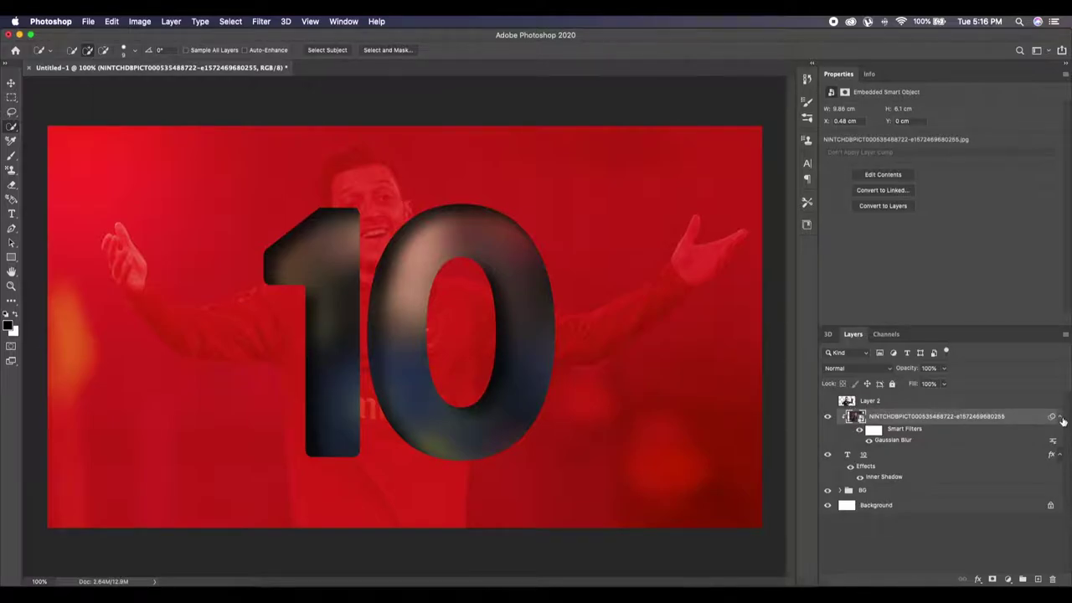
Add a black Solid Color fill layer clipped to the photo at 40% opacity.
left_click(1009, 579)
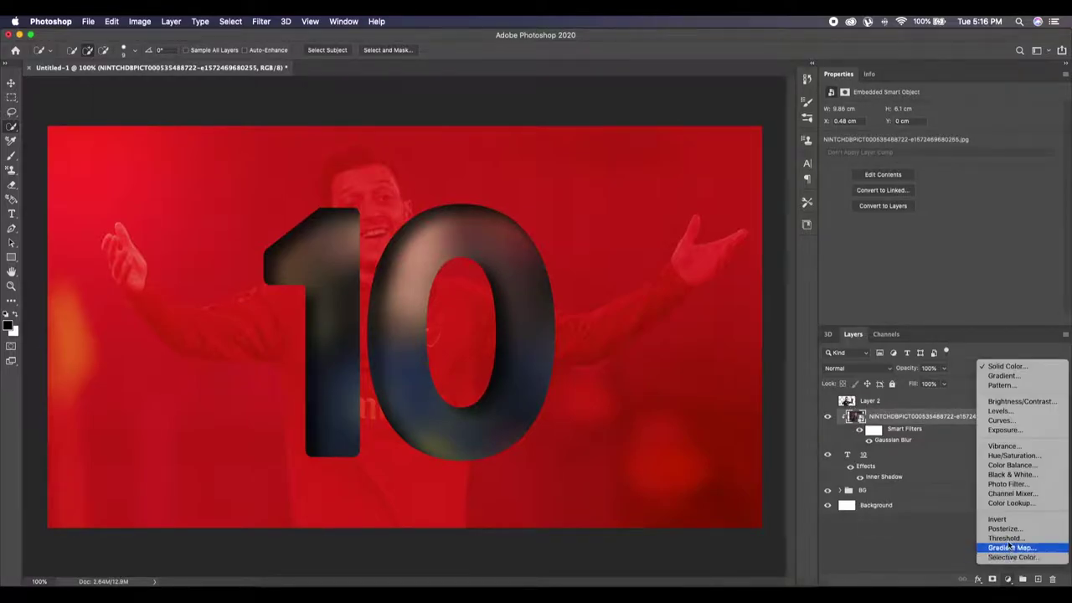
left_click(1005, 366)
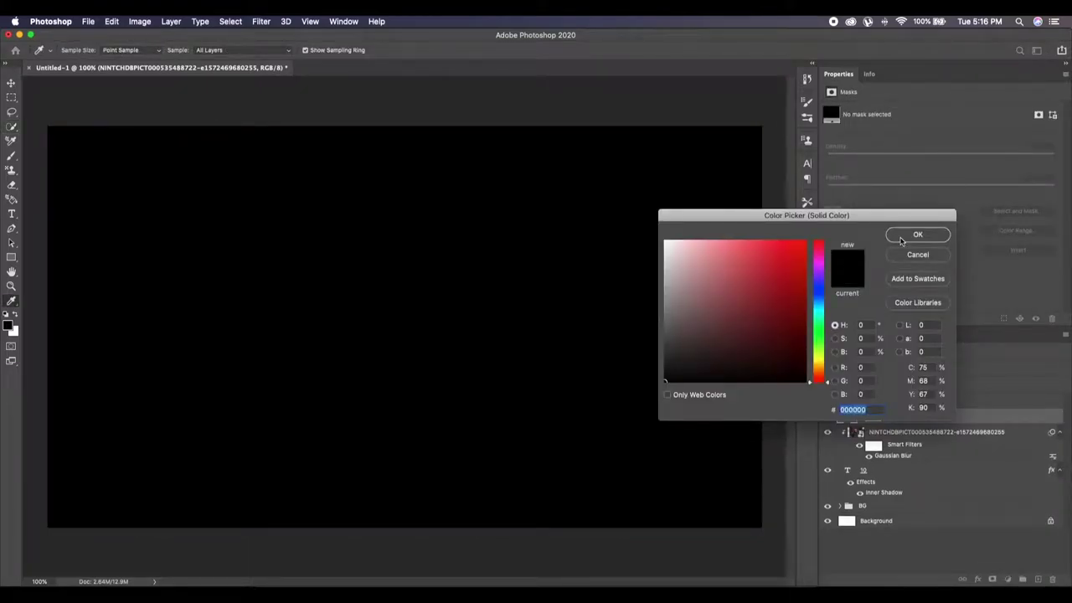
left_click(916, 235)
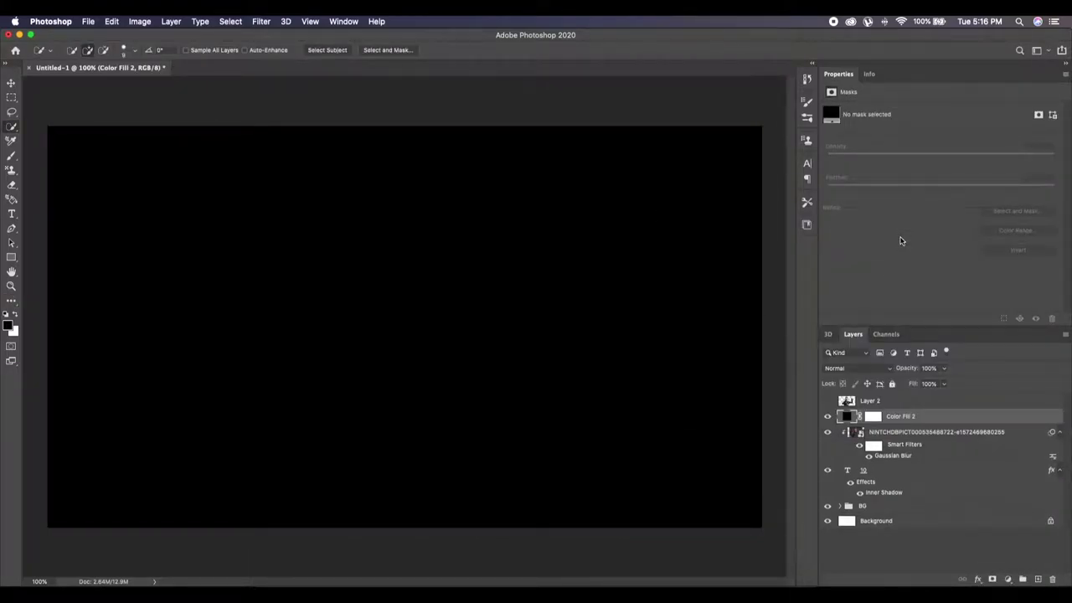
left_click(851, 423, "alt")
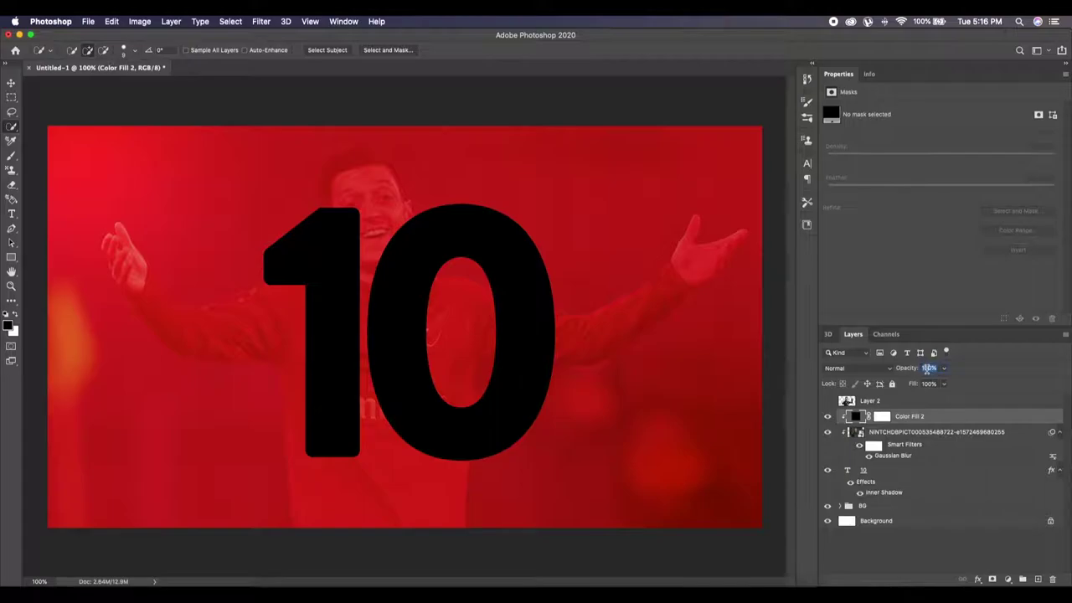
type("4")
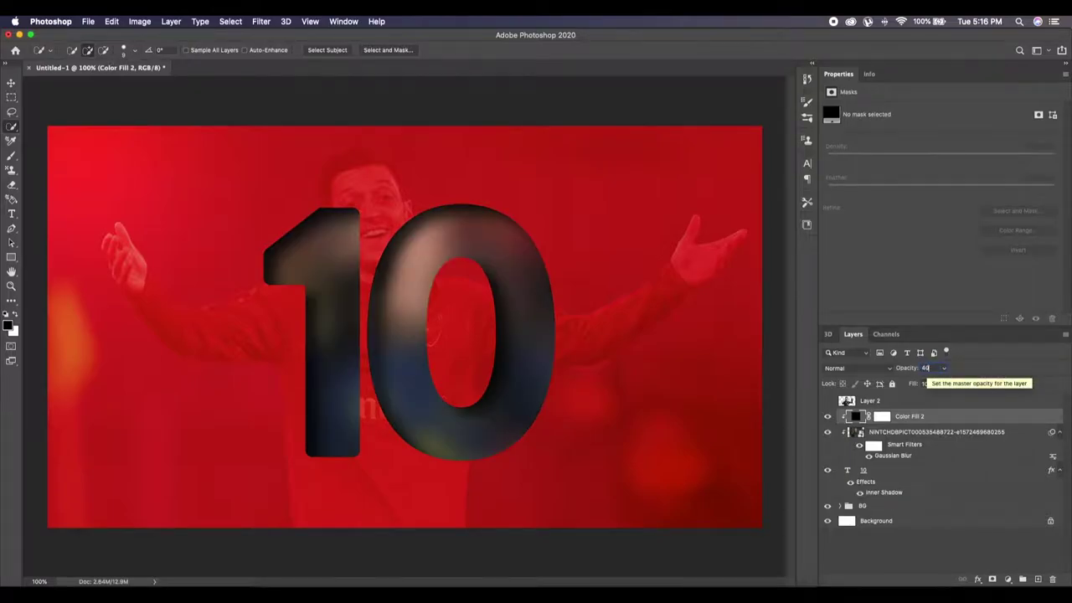
type("0")
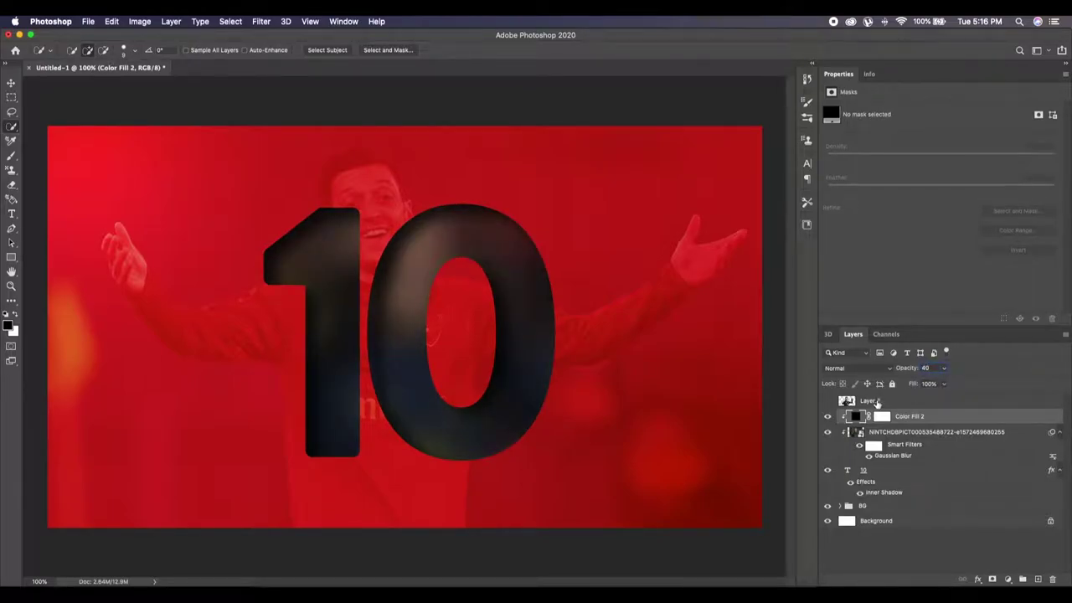
left_click(846, 402)
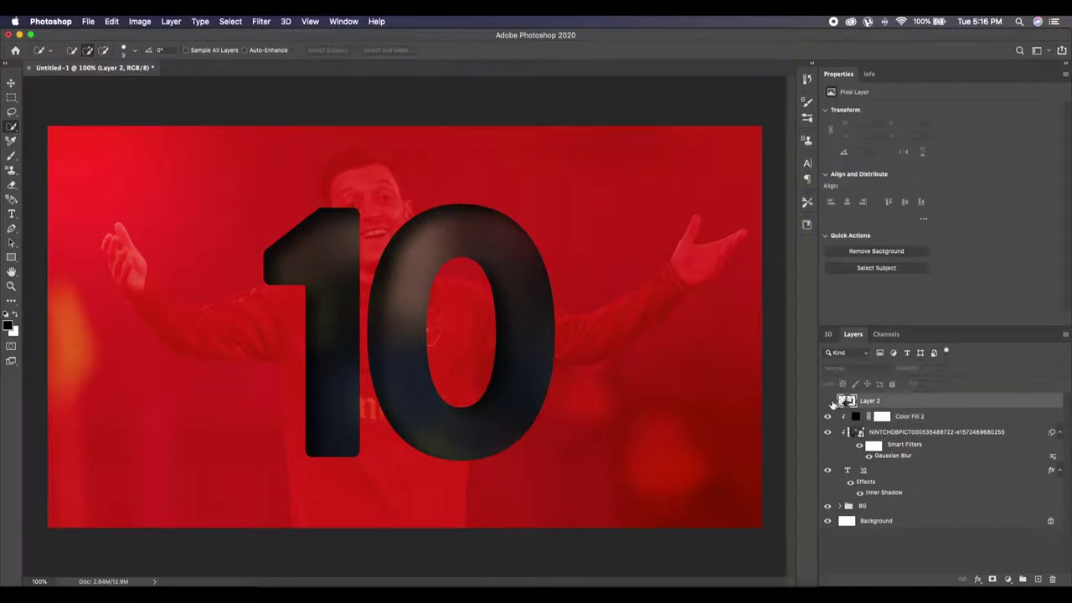
Show the Layer 2 player cutout, scale it to about 70%, and centre it over the 10.
left_click(828, 402)
key("ctrl+t")
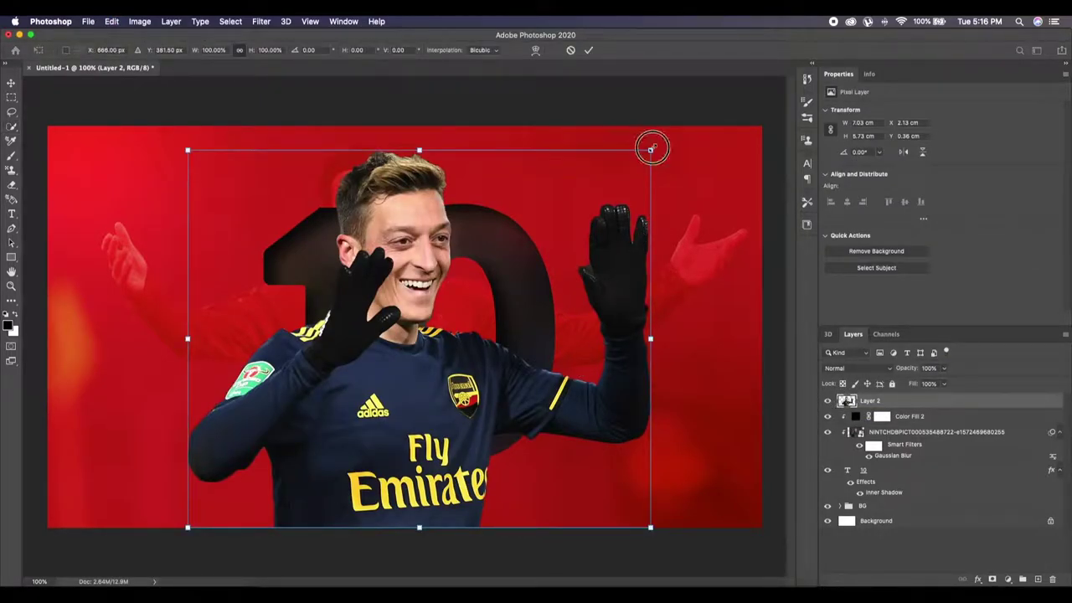
left_click_drag(651, 146, 569, 229)
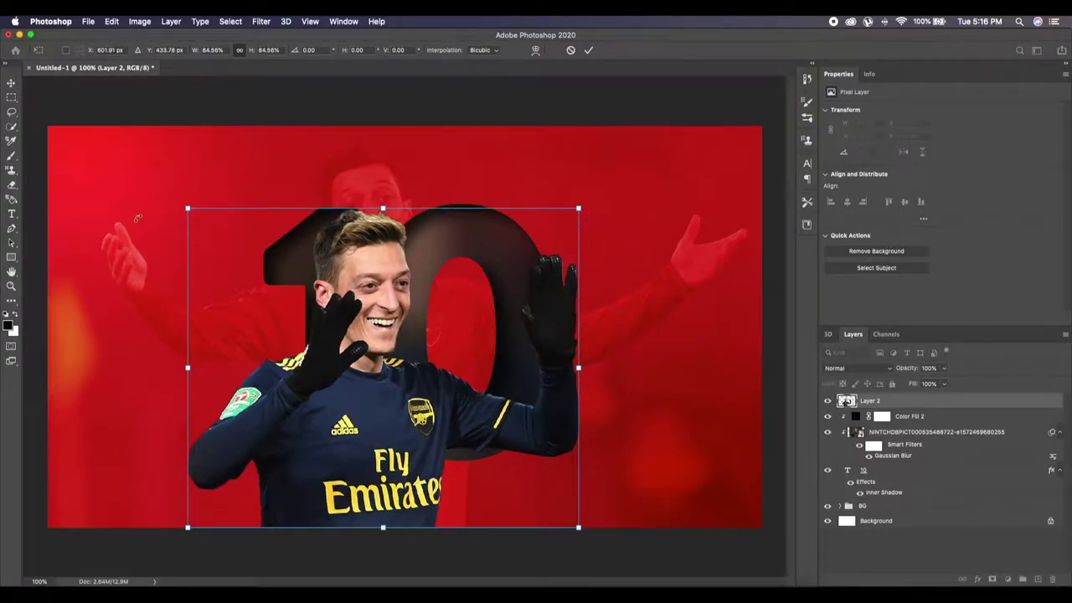
left_click_drag(188, 209, 235, 236)
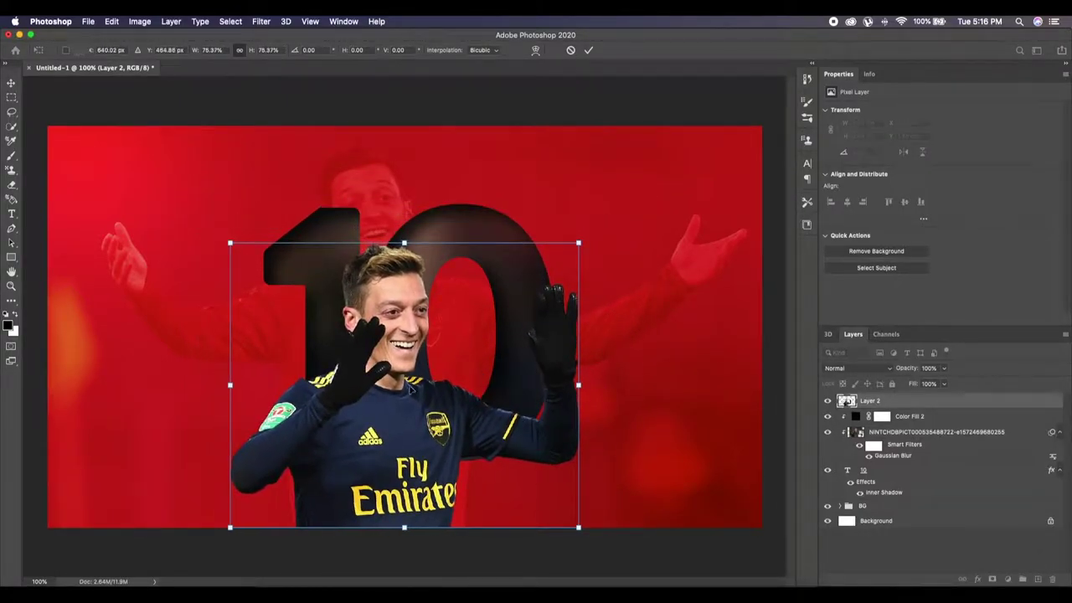
left_click_drag(422, 447, 452, 391)
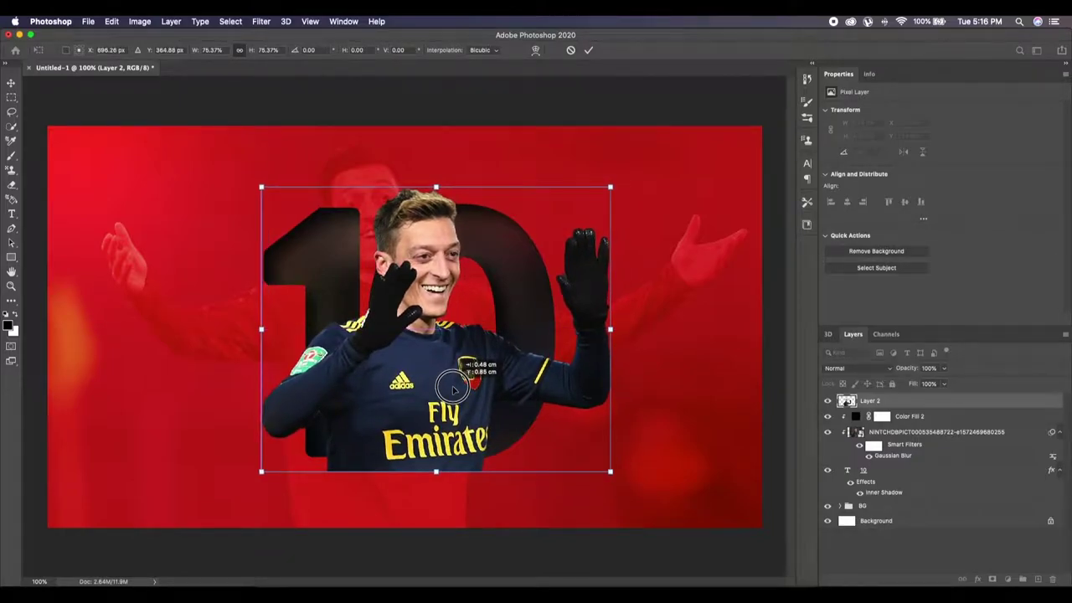
left_click_drag(453, 391, 452, 391)
left_click_drag(262, 187, 288, 209)
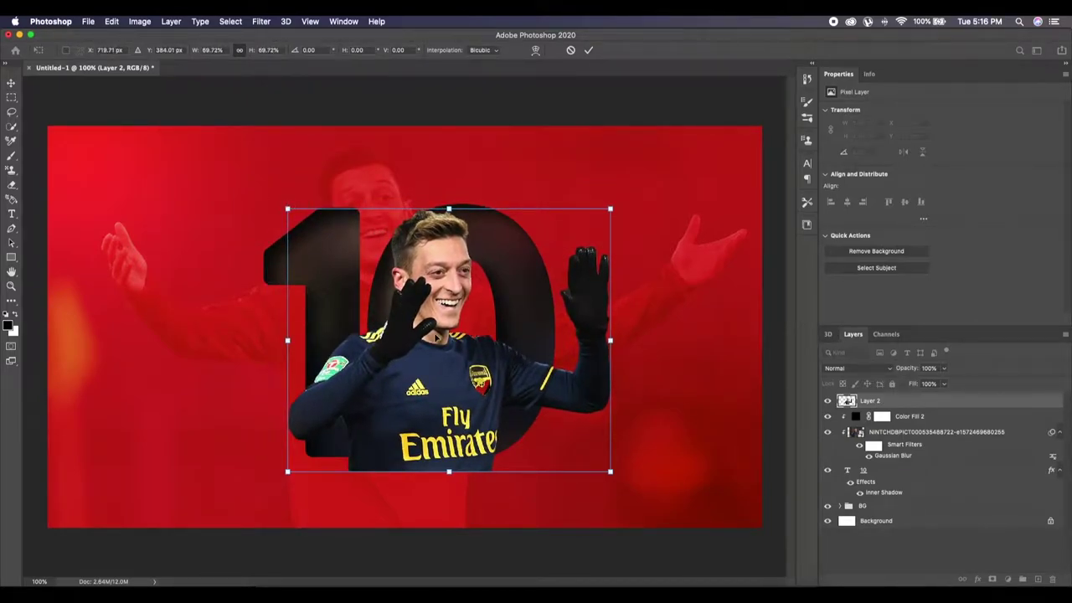
left_click(588, 49)
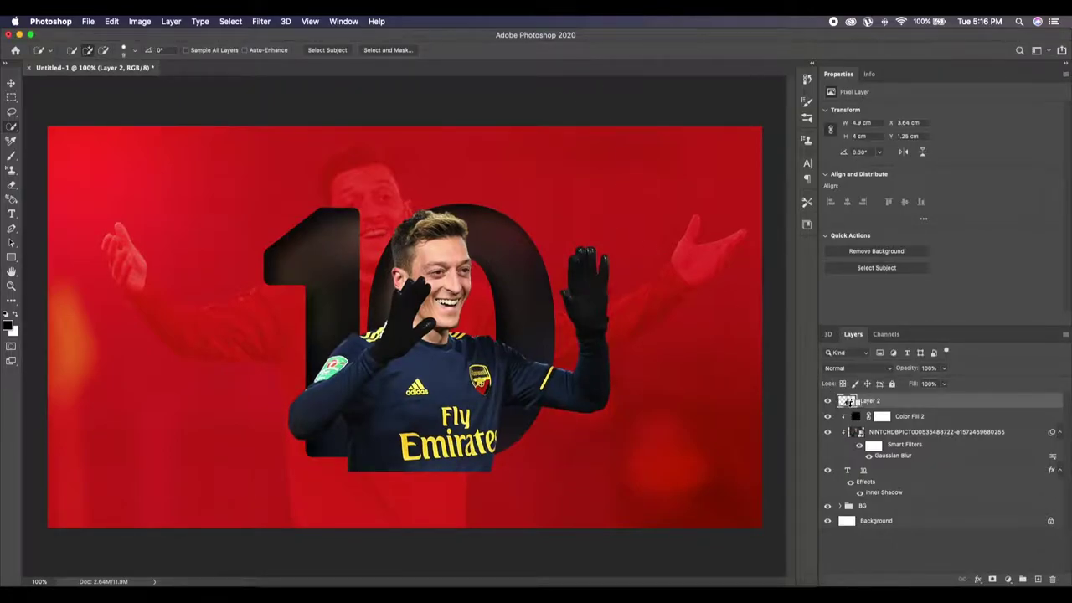
Clip the player inside the 10, nudge him slightly left, and duplicate the layer.
left_click(844, 408, "alt")
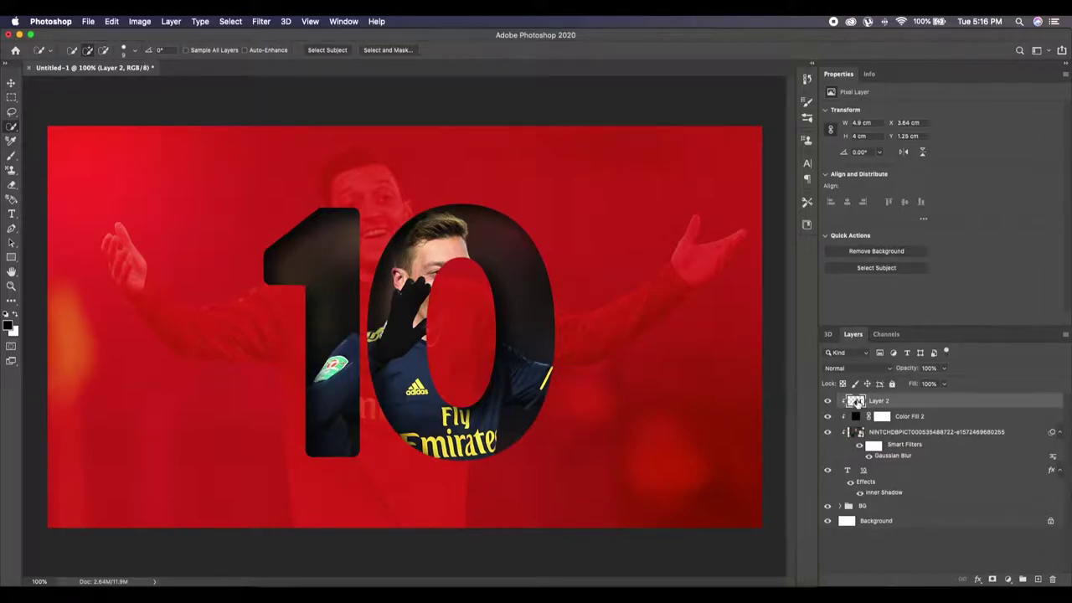
key("ctrl+t")
left_click_drag(519, 350, 483, 351)
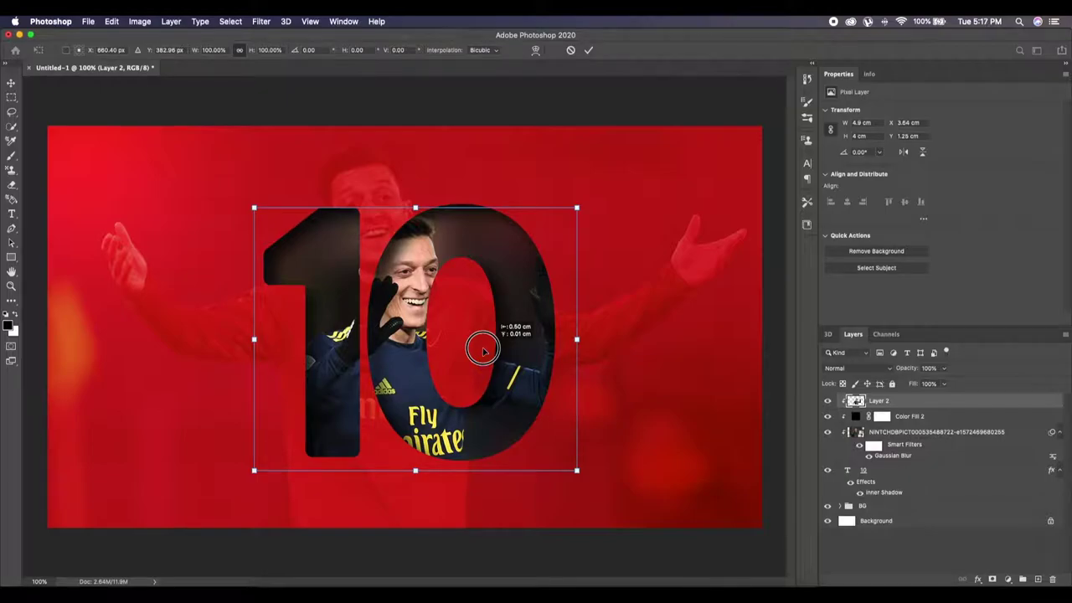
left_click_drag(483, 350, 485, 352)
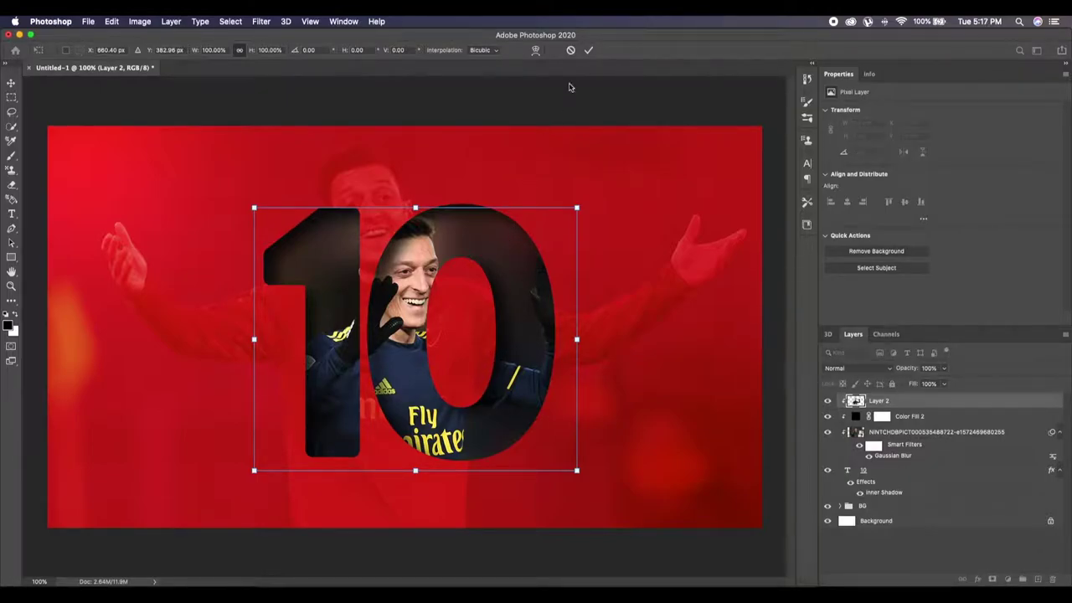
left_click(589, 50)
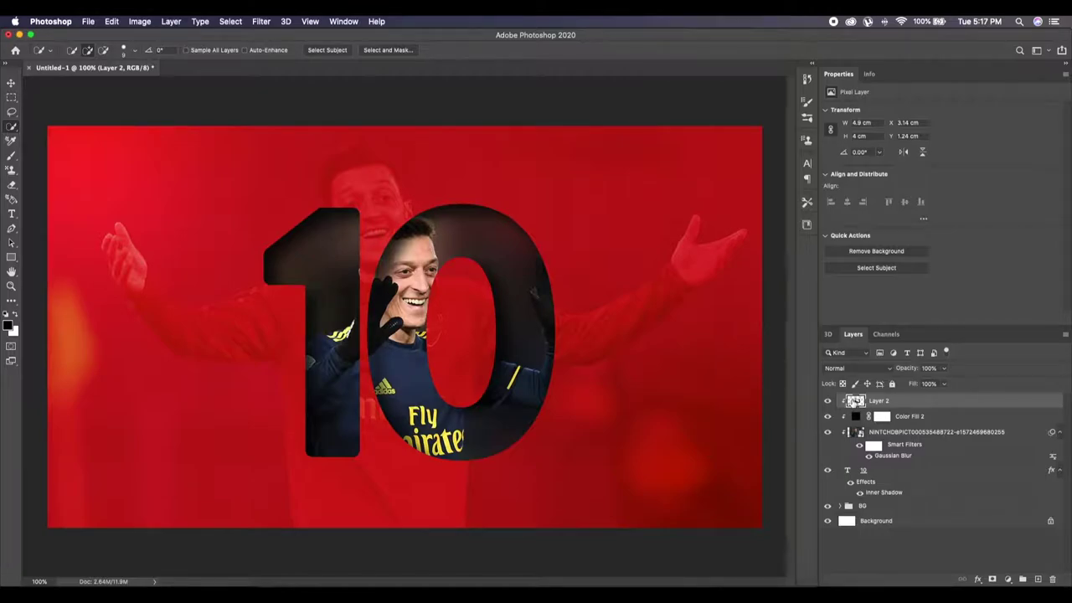
key("ctrl+j")
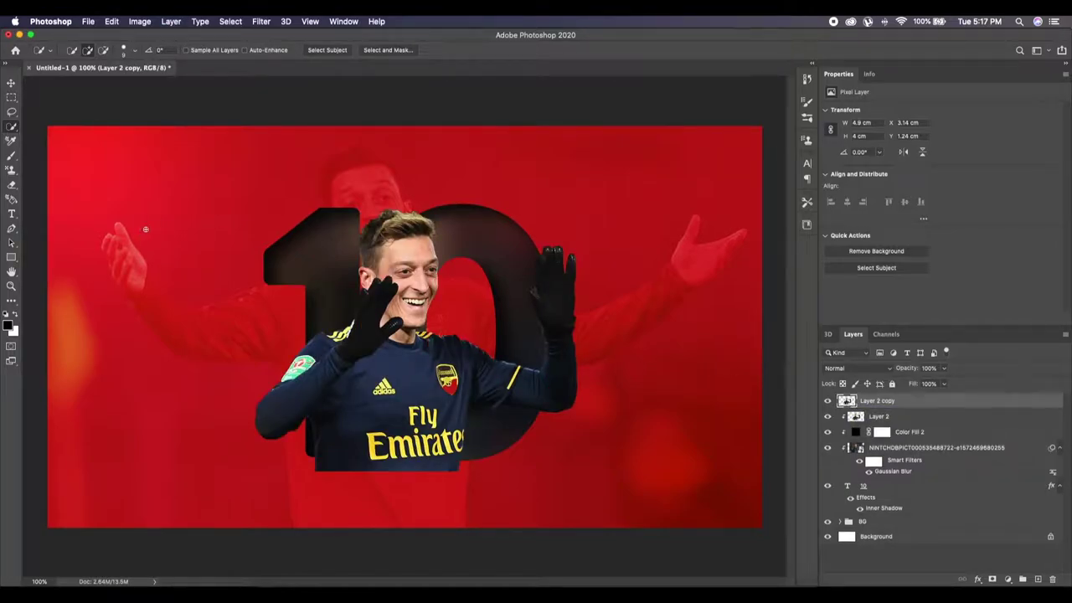
Erase the copy's sleeve, badge, and jersey patches, leaving only the raised gloved hands.
left_click(12, 184)
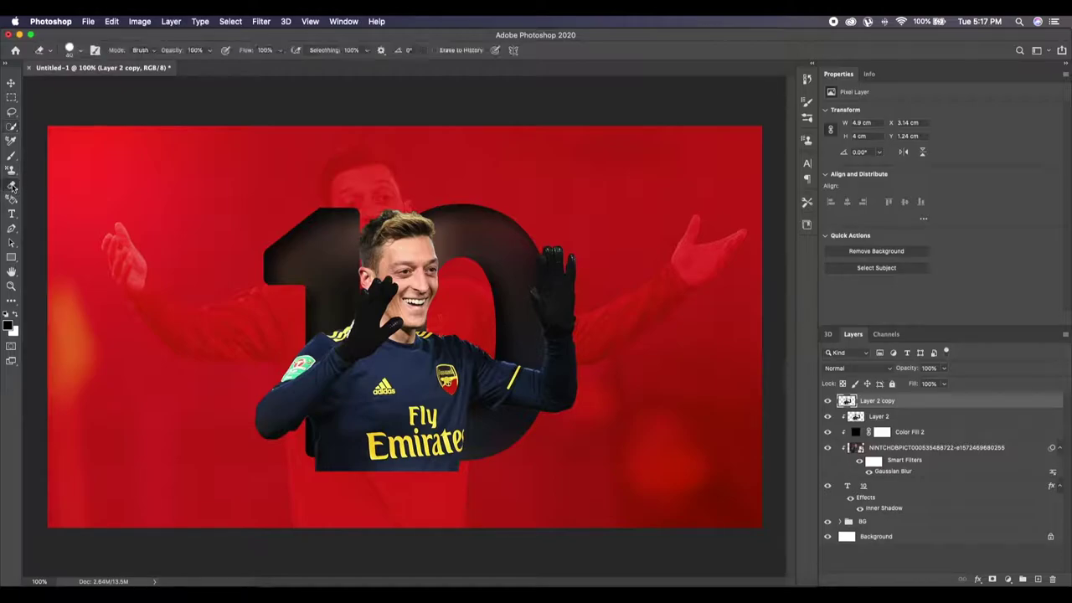
key("bracketright")
key("bracketright")
mouse_move(240, 383)
left_mouse_down()
mouse_move(275, 450)
mouse_move(299, 318)
mouse_move(308, 384)
mouse_move(438, 455)
left_mouse_up()
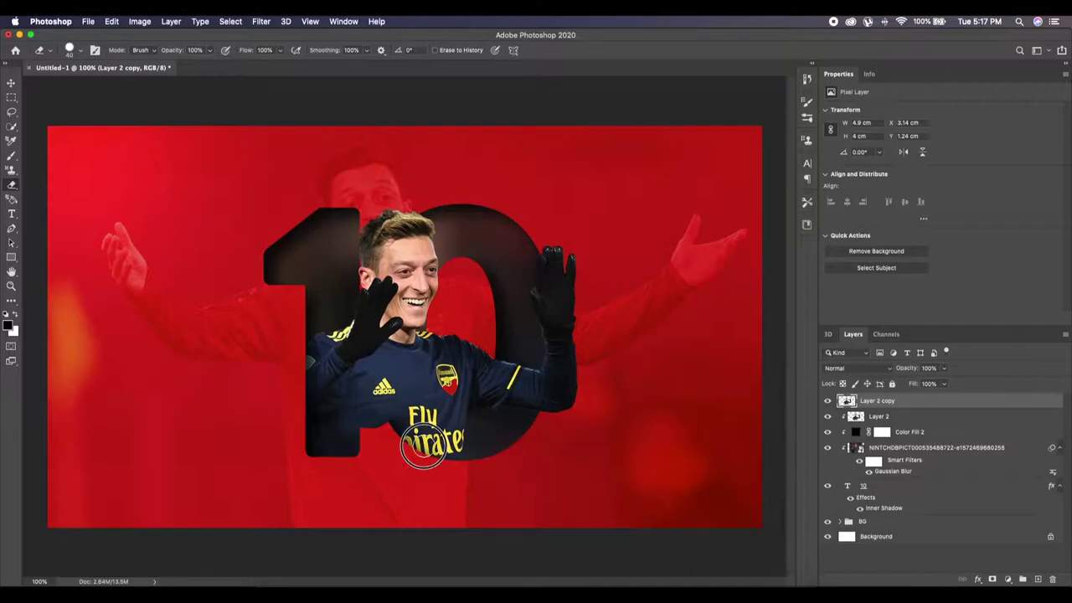
mouse_move(355, 227)
left_mouse_down()
mouse_move(371, 211)
mouse_move(335, 431)
left_mouse_up()
mouse_move(465, 400)
left_mouse_down()
mouse_move(490, 406)
mouse_move(469, 327)
mouse_move(464, 388)
left_mouse_up()
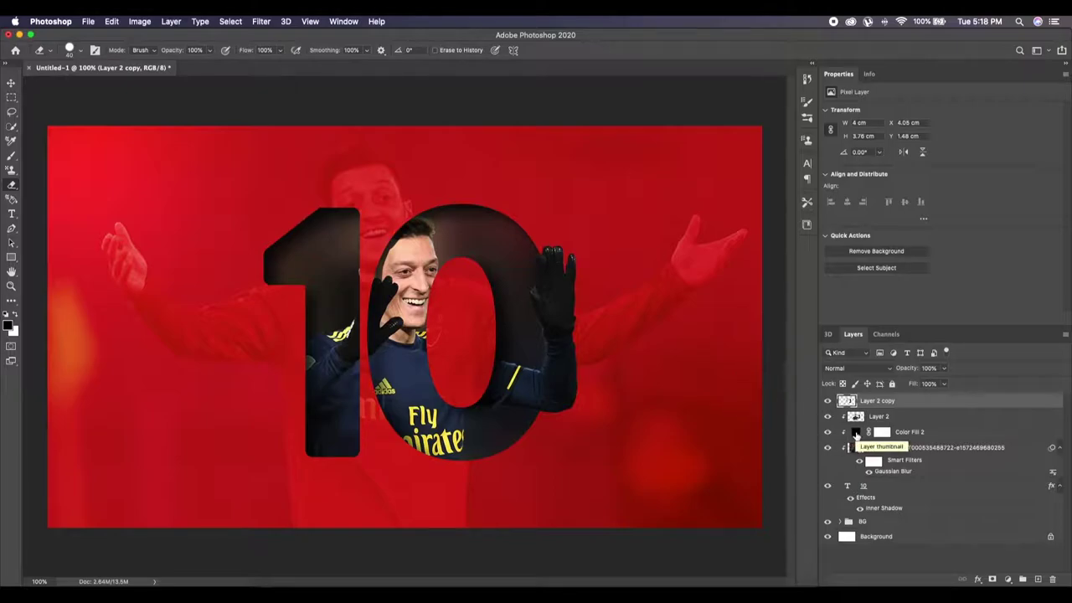
Recolour Color Fill 2 with navy sampled from the shirt, keeping Normal blend mode.
double_click(856, 432)
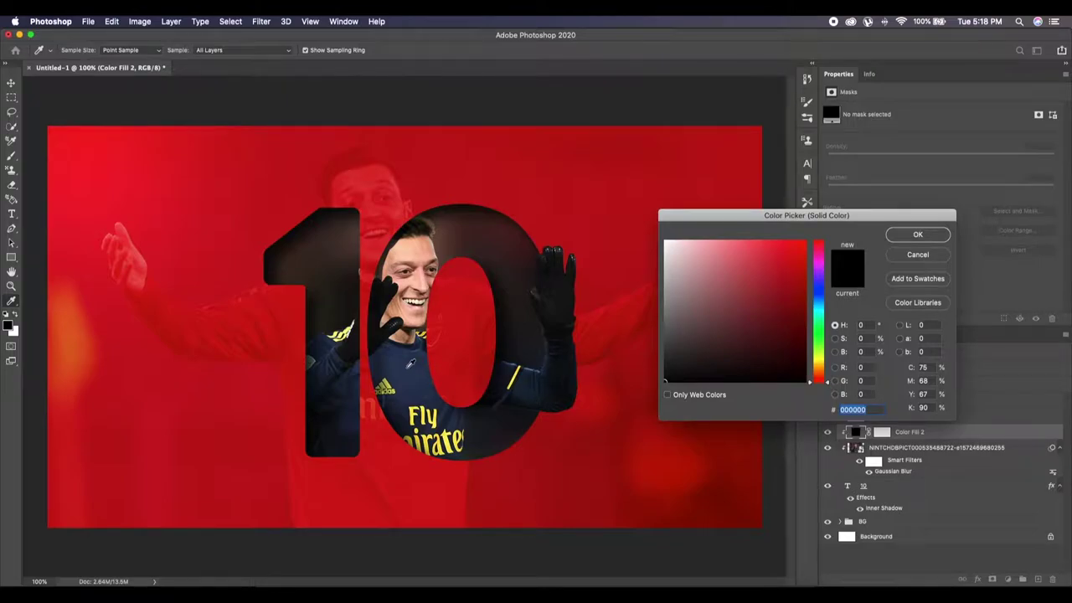
left_click(407, 371)
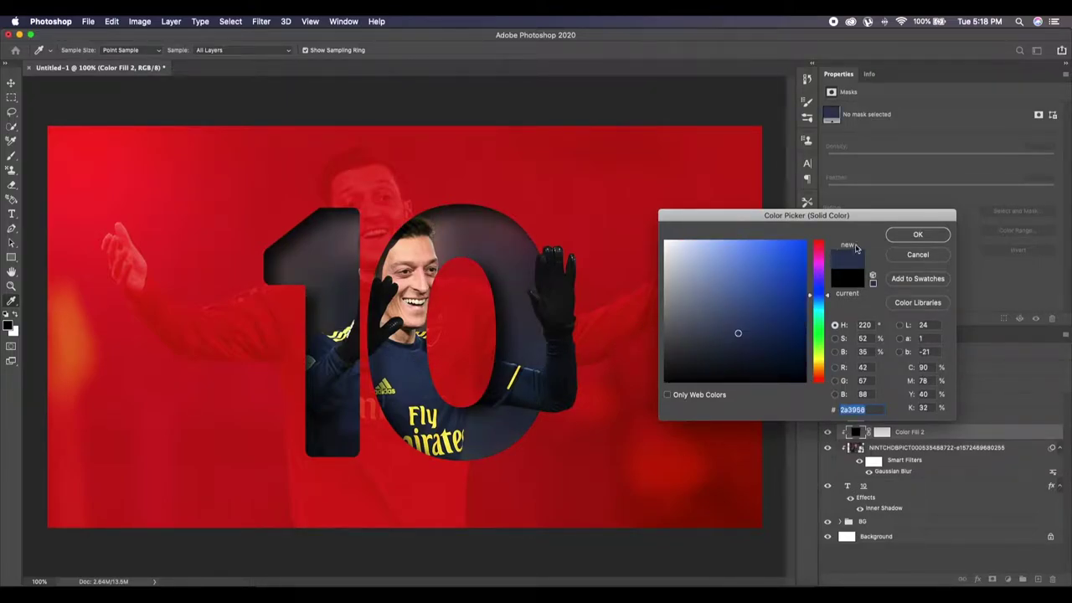
left_click(918, 235)
key("e")
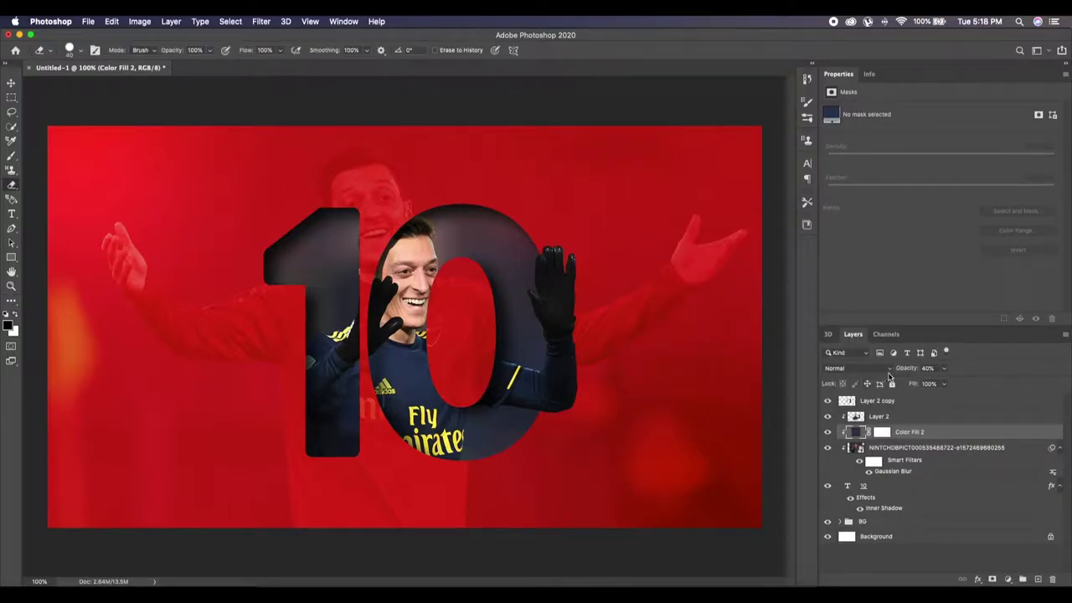
left_click(888, 368)
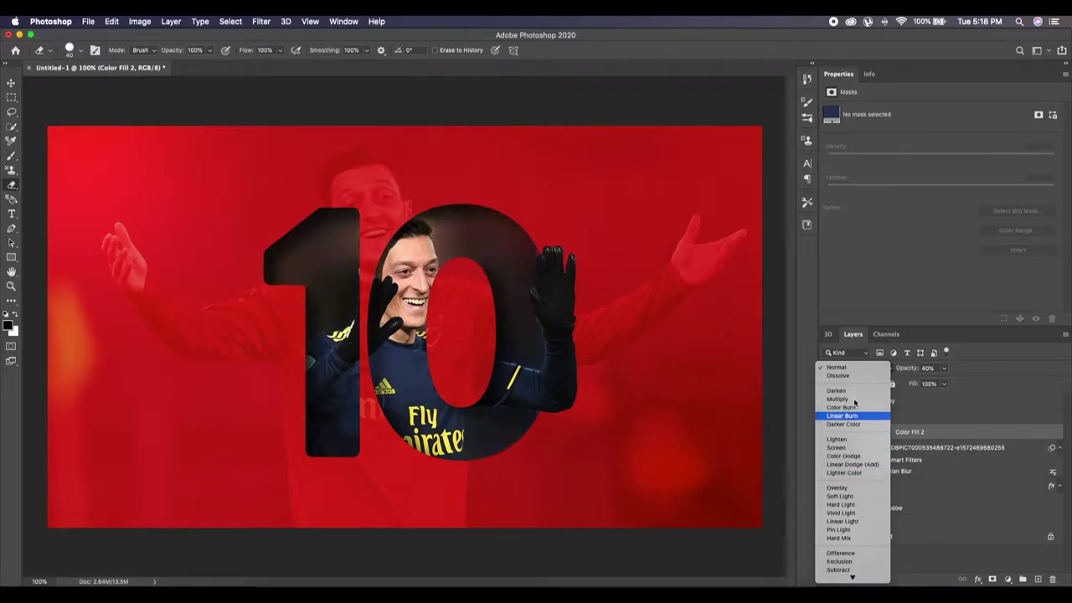
left_click(855, 367)
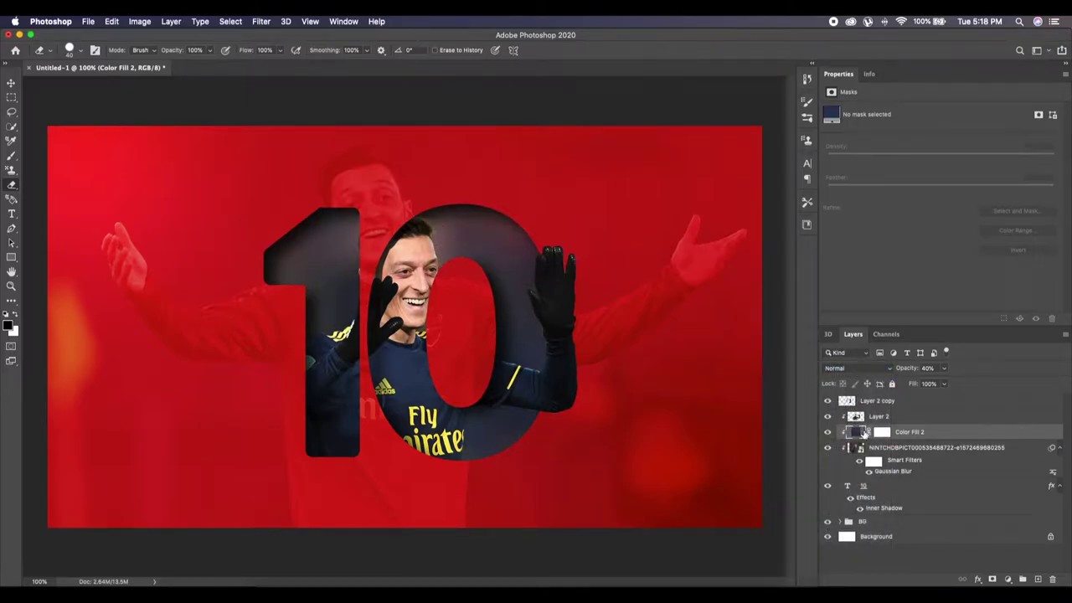
left_click(850, 403)
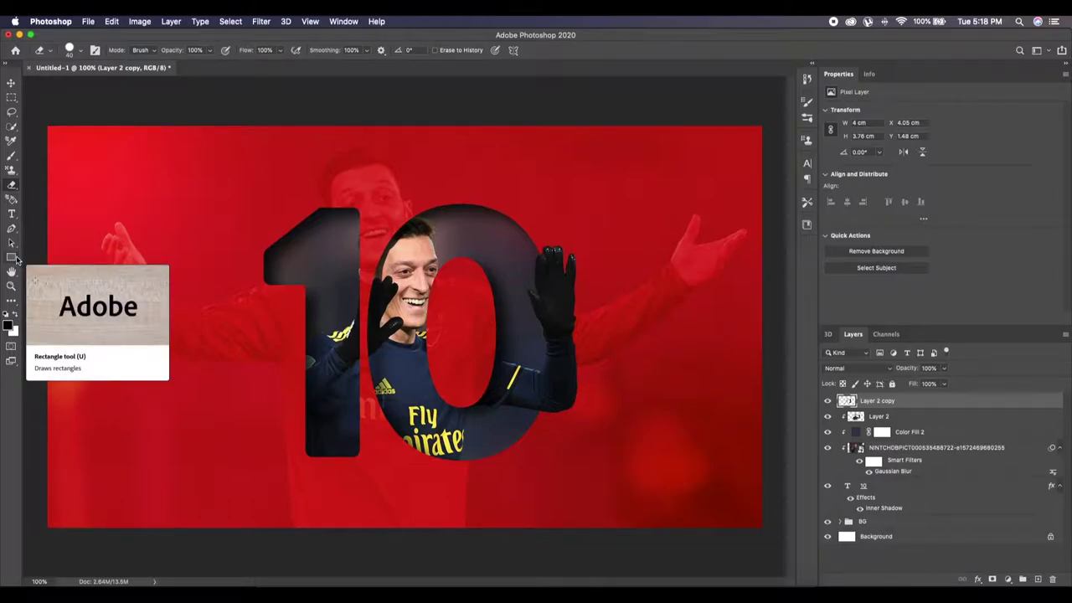
left_click(16, 260)
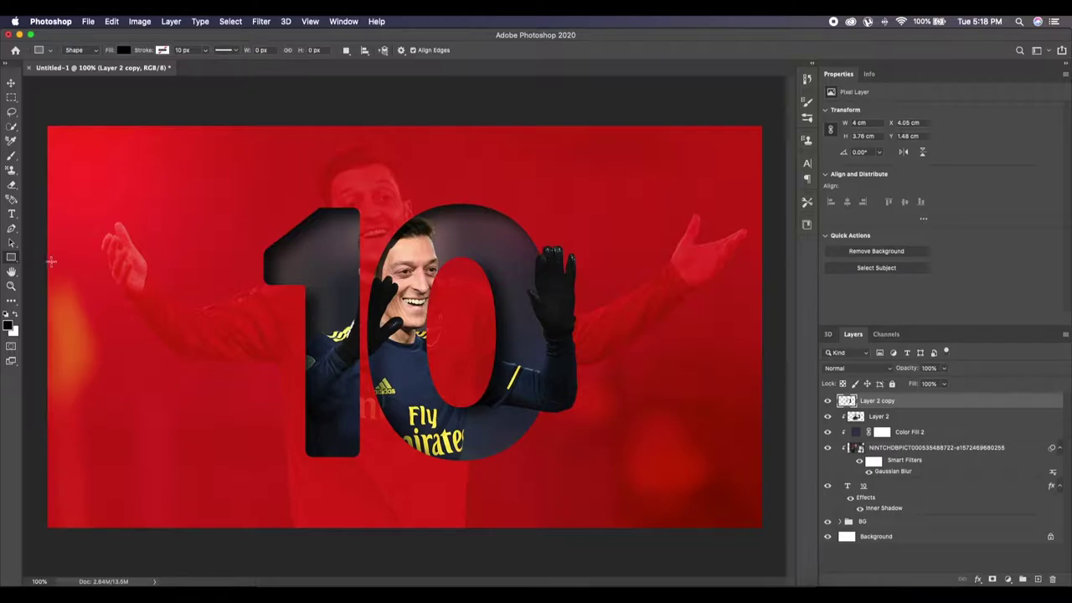
Draw a tall black rectangle bar near the poster's left edge.
right_click(22, 261)
left_click(44, 257)
mouse_move(89, 173)
left_mouse_down()
mouse_move(124, 343)
mouse_move(126, 484)
left_mouse_up()
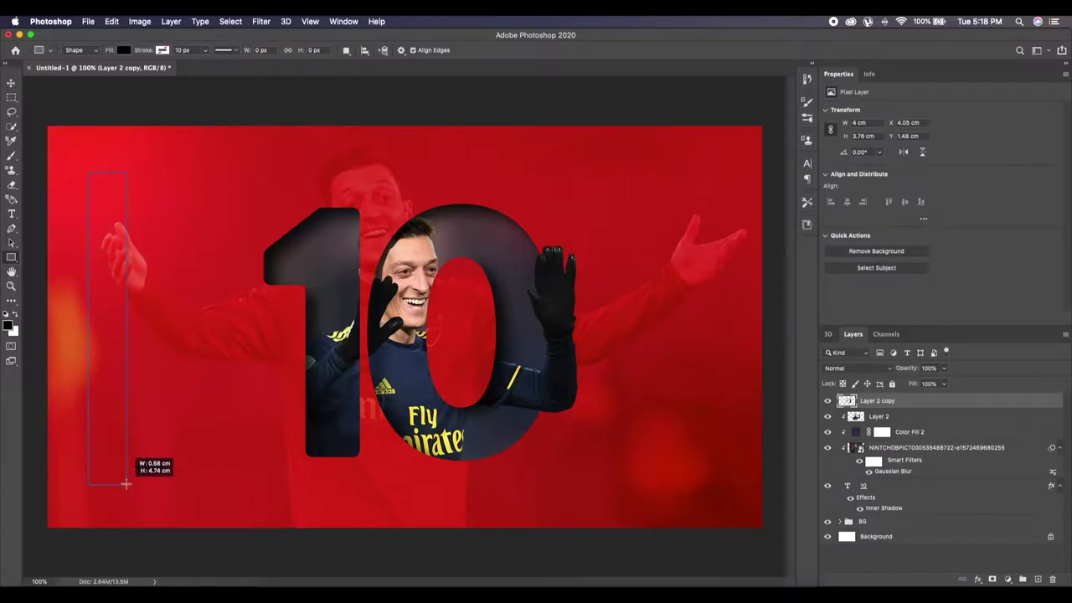
left_click_drag(126, 483, 126, 484)
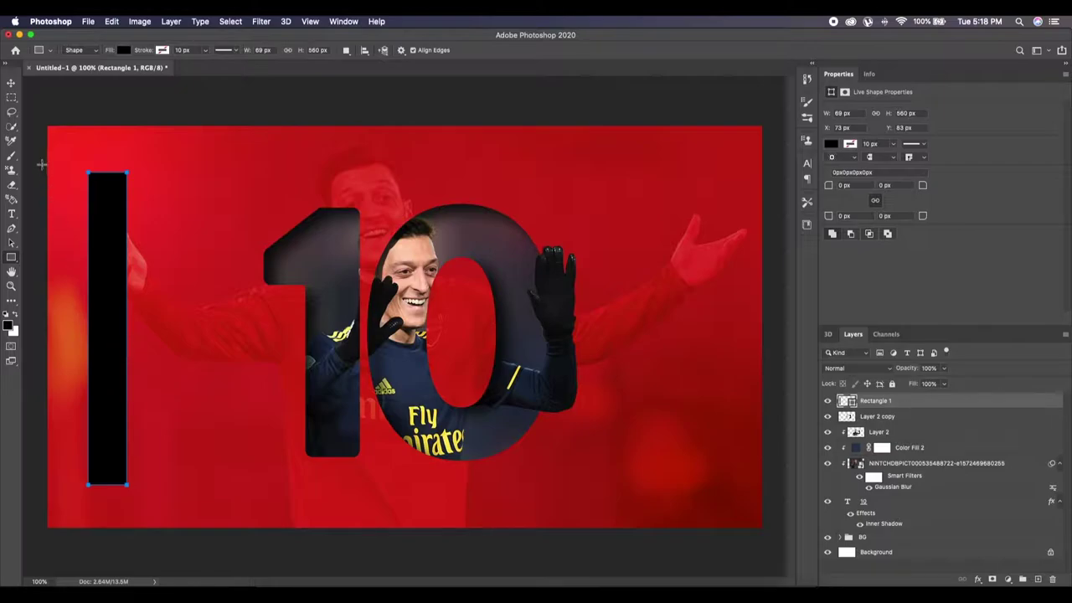
Duplicate the bar into five evenly spaced bars and merge them into one layer.
left_click(11, 83)
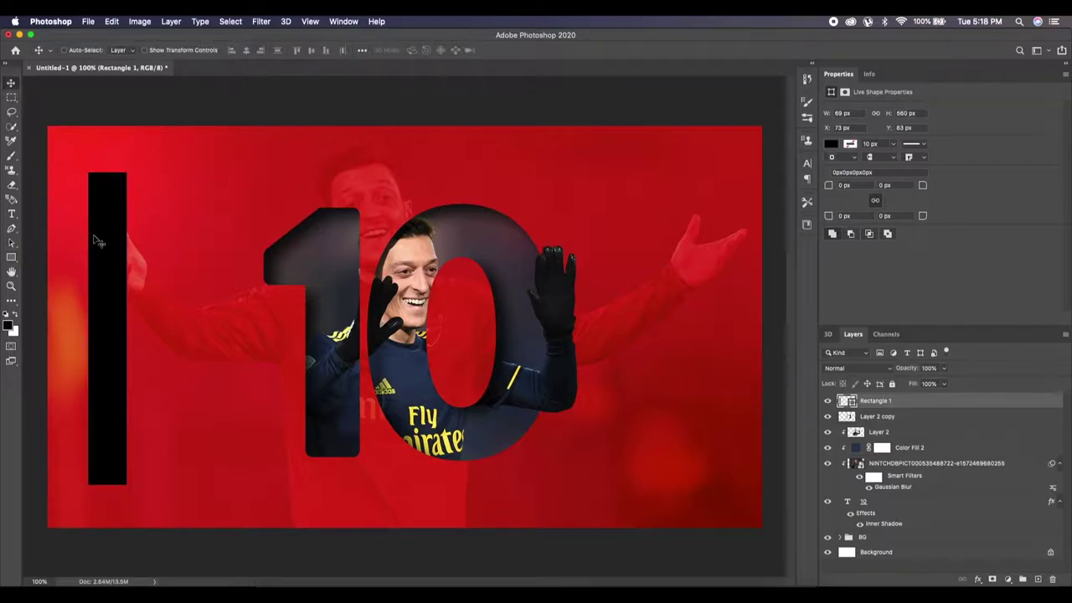
mouse_move(104, 246)
left_mouse_down()
mouse_move(95, 251)
mouse_move(261, 267)
left_mouse_up()
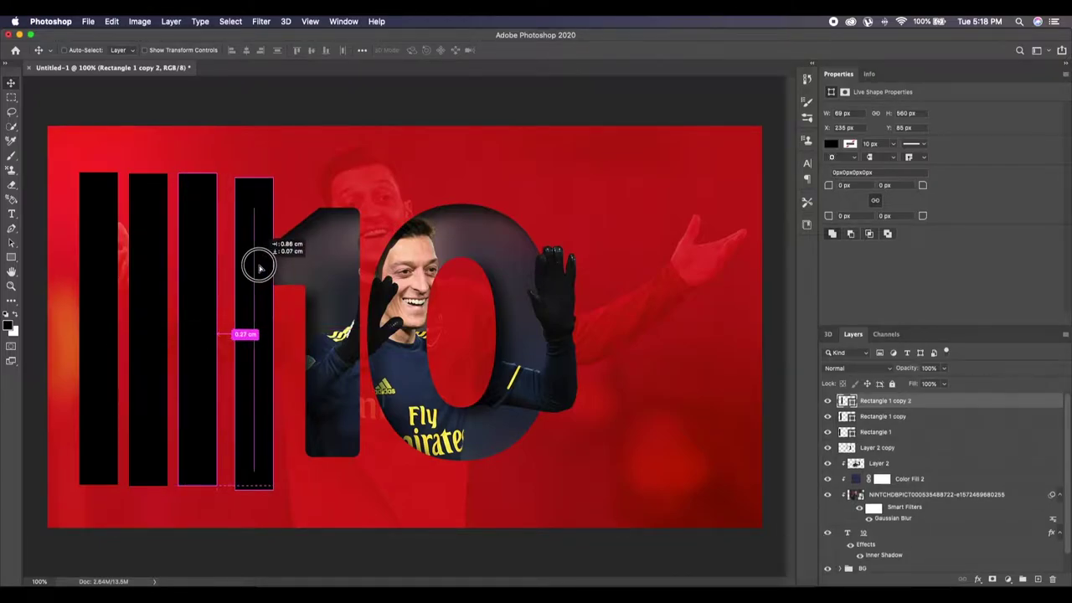
left_click_drag(262, 267, 309, 271)
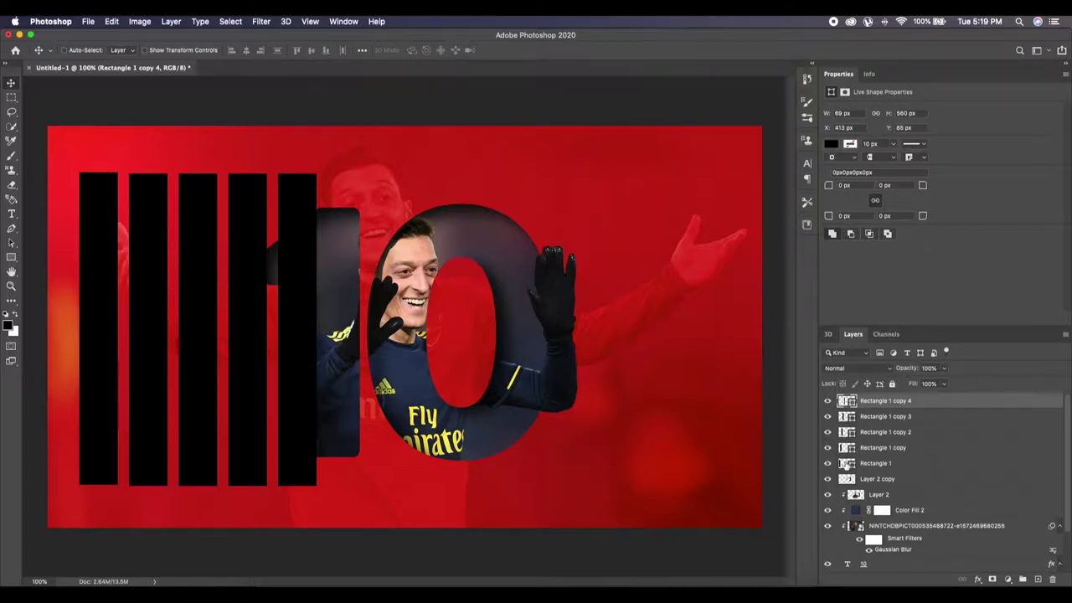
left_click(846, 463, "shift")
key("ctrl+e")
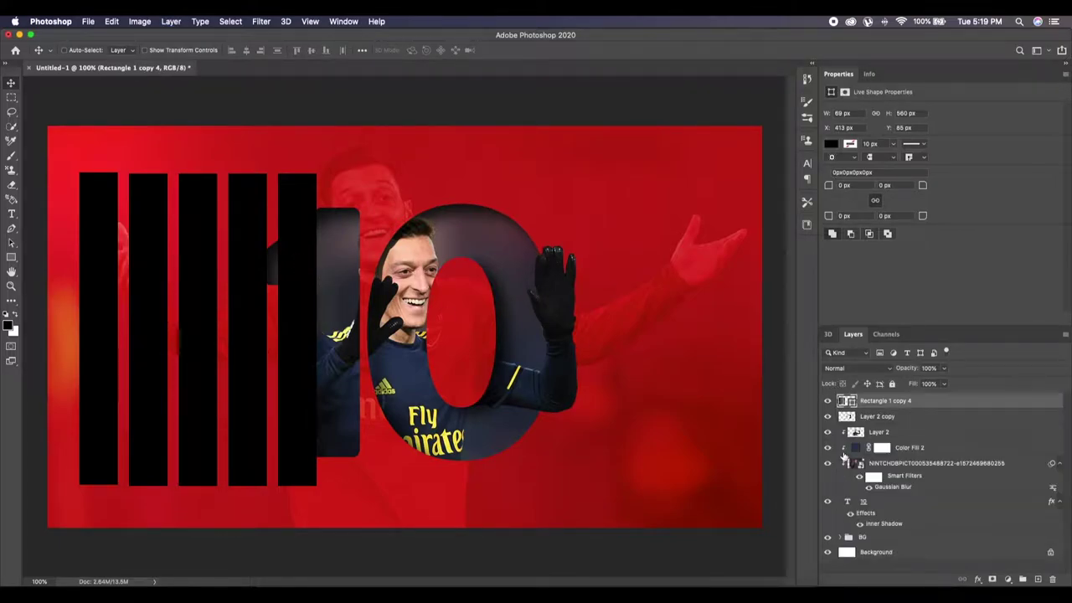
Move the bars over the 10 beneath the player and colour them yellow from the shirt lettering.
left_click_drag(243, 275, 473, 273)
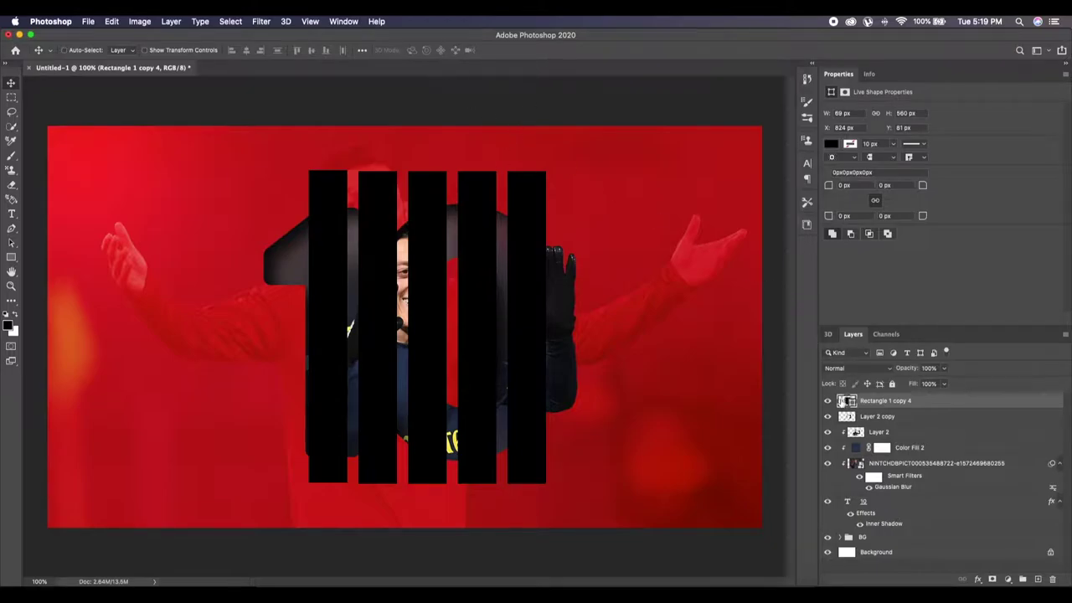
left_click_drag(843, 402, 846, 439)
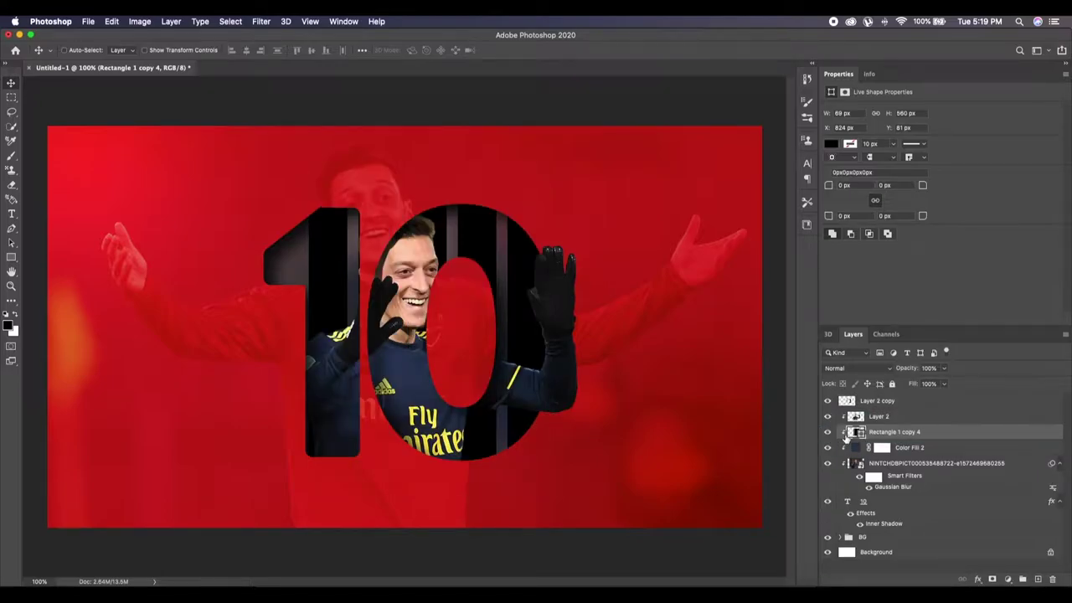
double_click(856, 432)
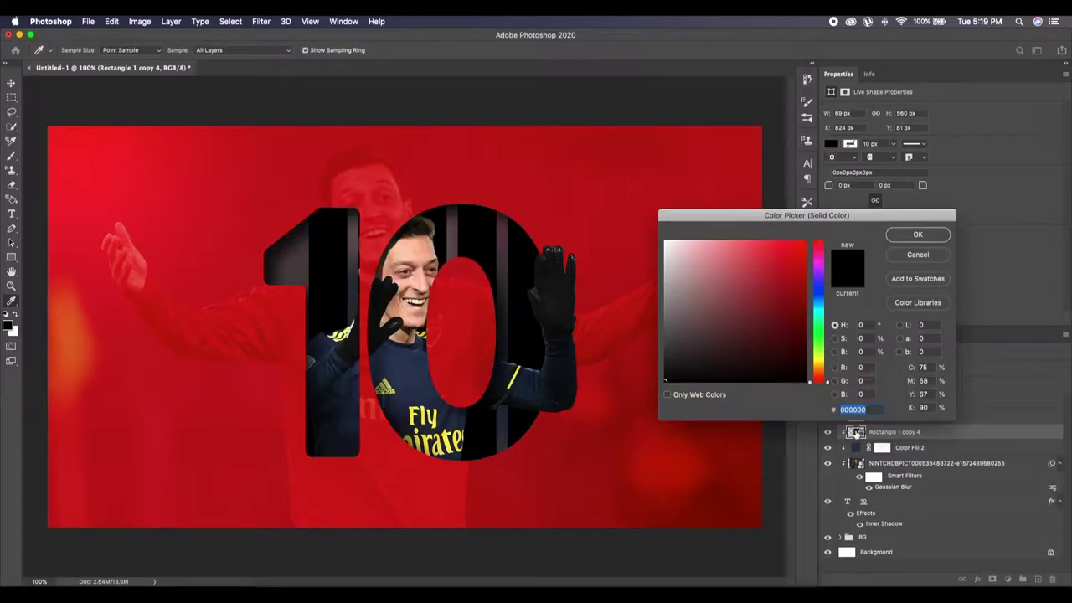
left_click(449, 442)
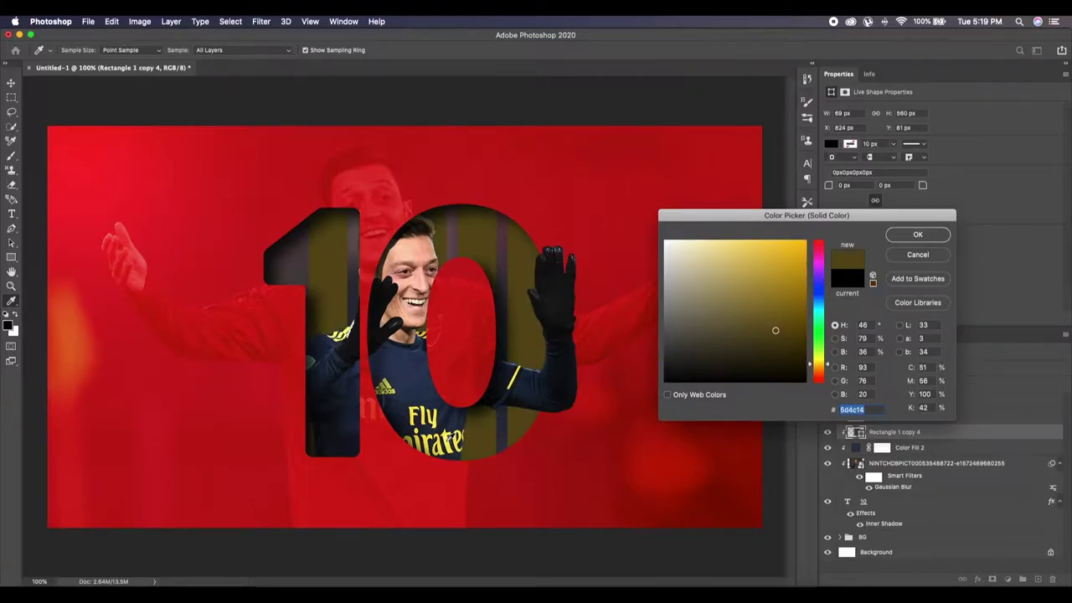
left_click(450, 442)
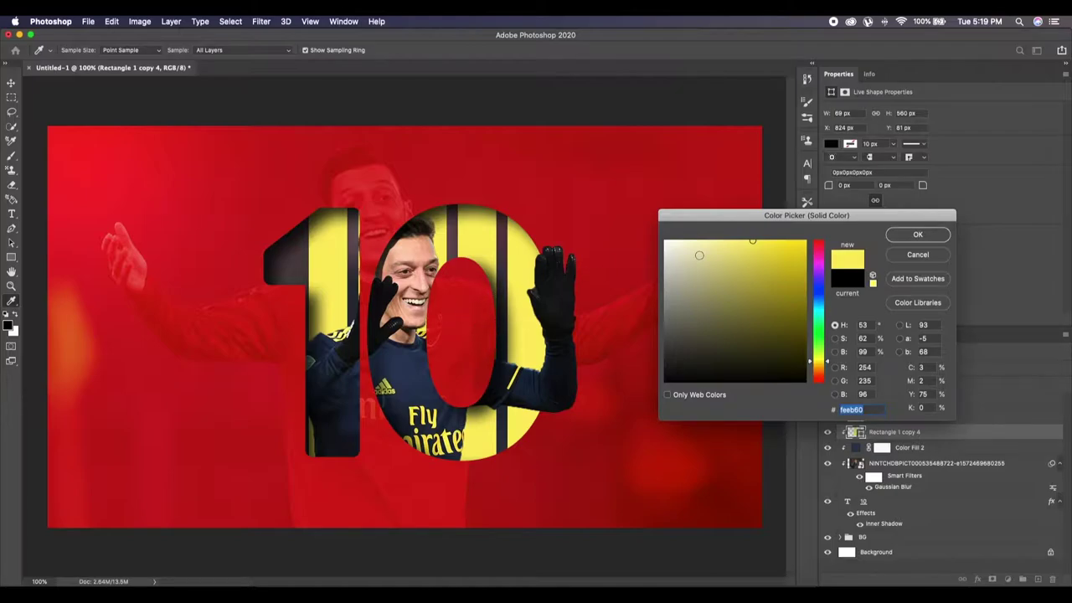
left_click(918, 236)
Shift the yellow stripes left across the 10 and select the player-to-10 layer stack.
key("ctrl+t")
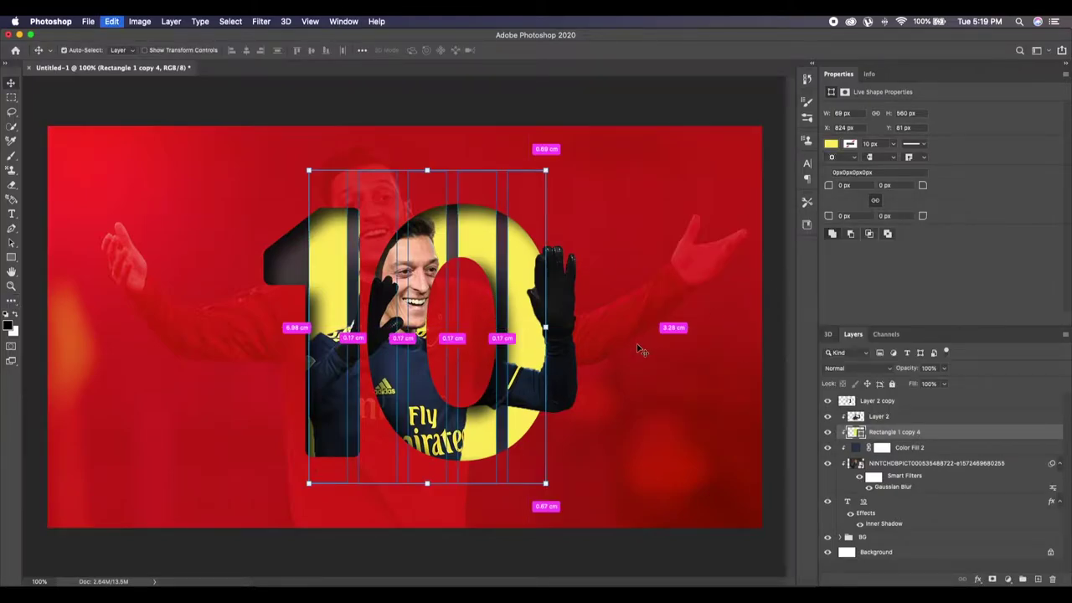
left_click_drag(516, 409, 497, 408)
left_click(589, 49)
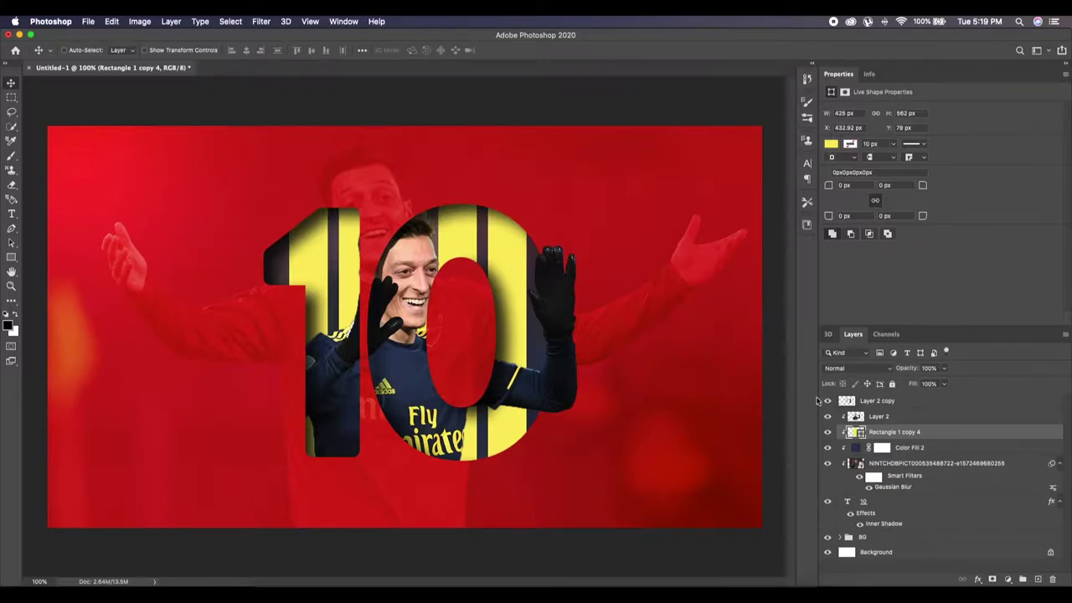
left_click(850, 405)
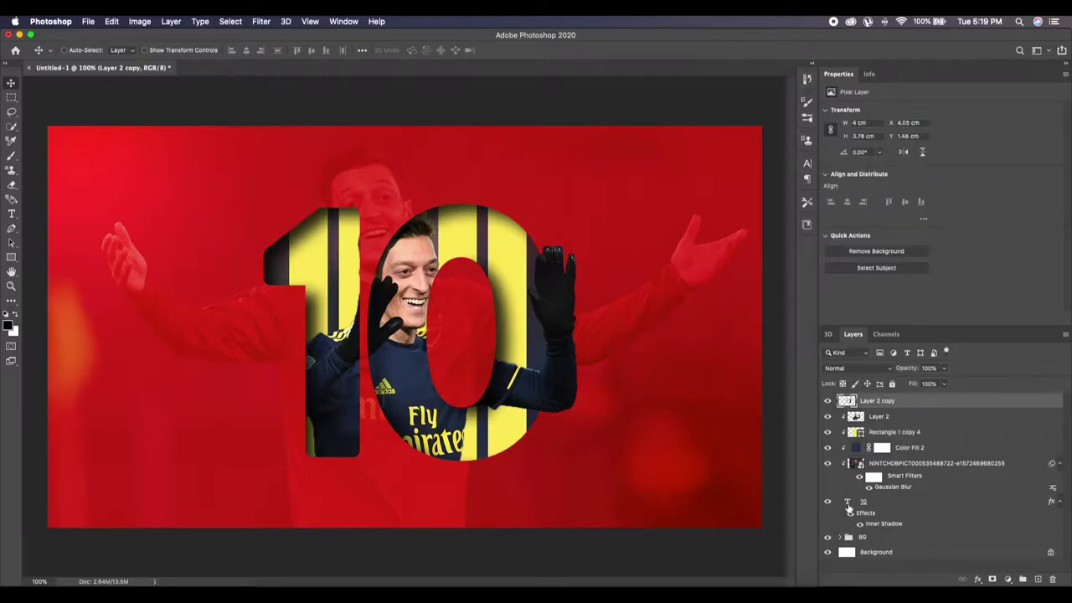
left_click(849, 503, "shift")
Group the selected player and 10 layers and name the group after the player.
key("ctrl+g")
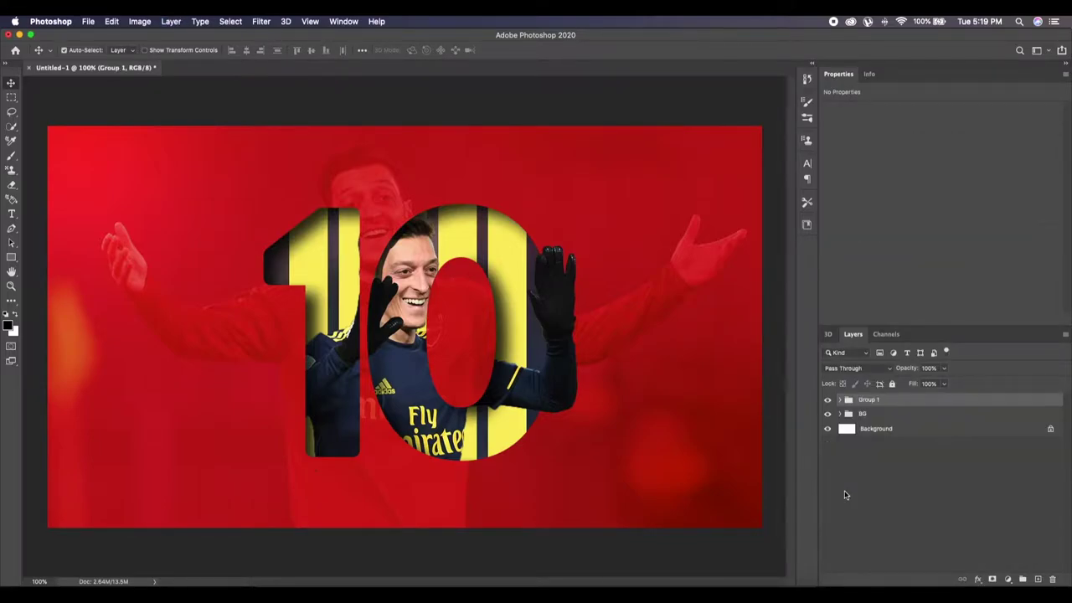
double_click(868, 400)
type("Ozil")
key("Return")
Draw a small black dot, copy it into a row of four, and merge the row.
left_click(12, 259)
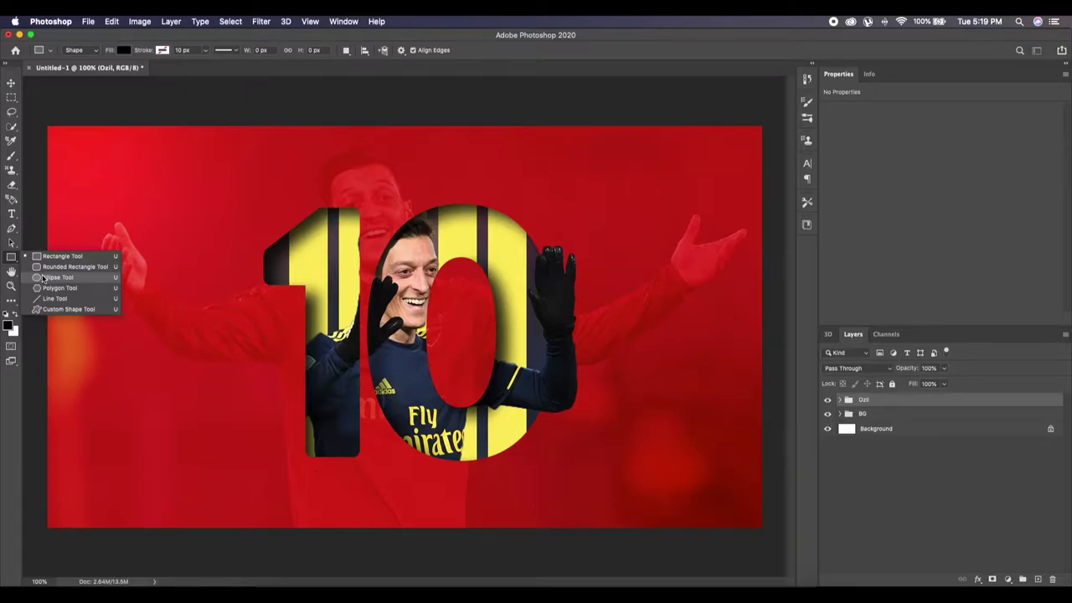
left_click(43, 279)
left_click_drag(83, 283, 85, 286)
left_click(12, 84)
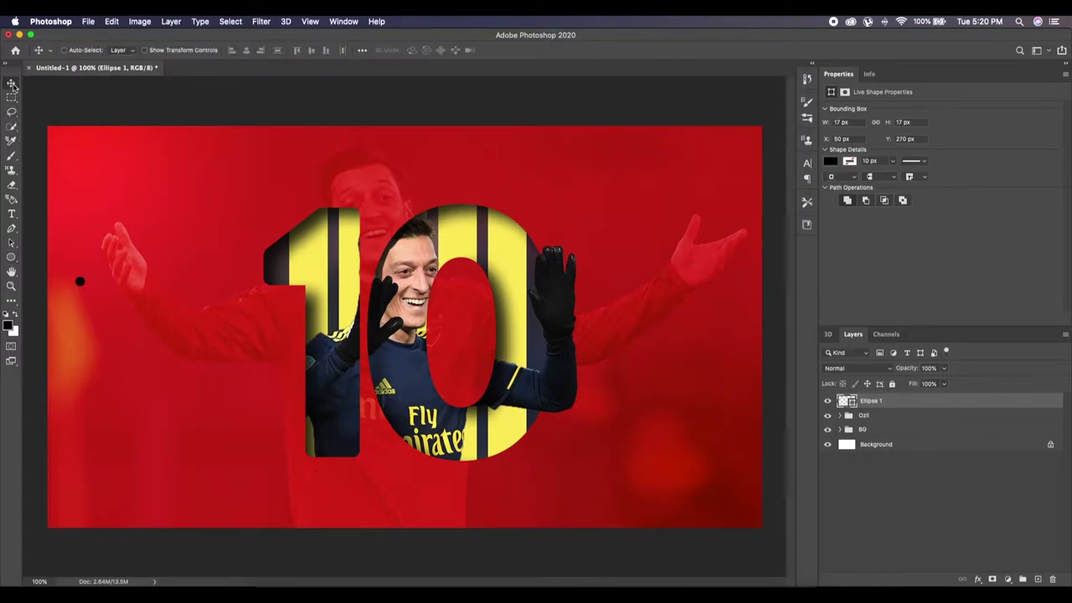
left_click_drag(81, 282, 108, 285)
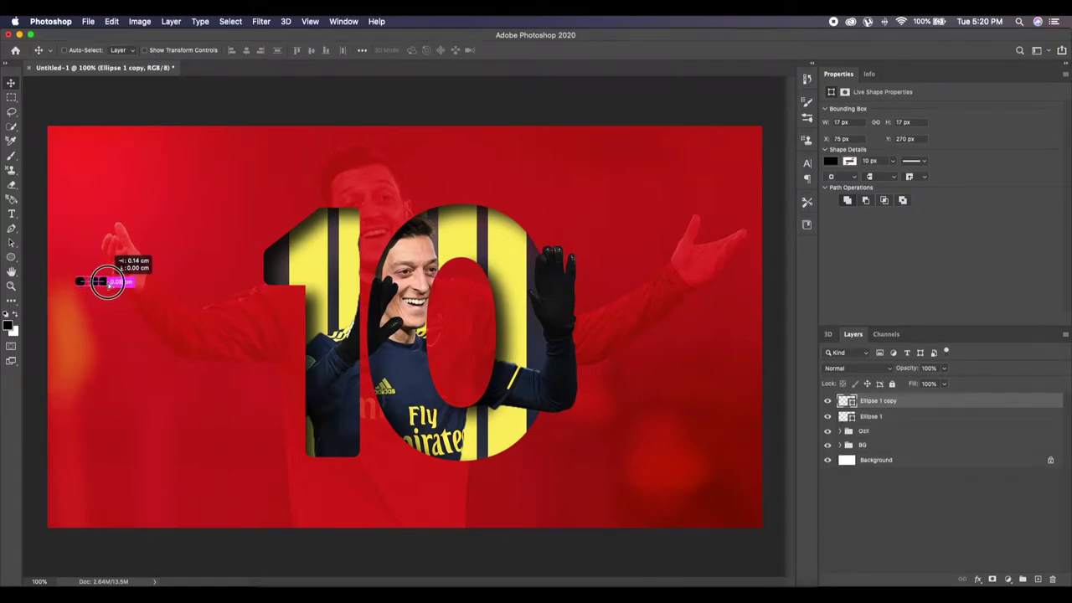
left_click_drag(106, 283, 123, 286)
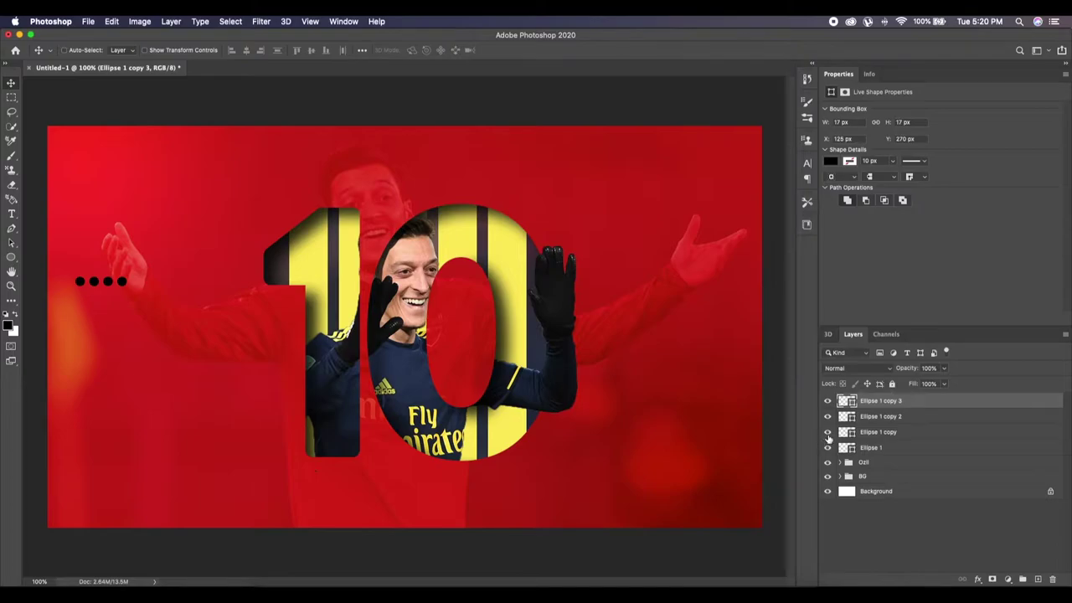
left_click(851, 448, "shift")
key("ctrl+e")
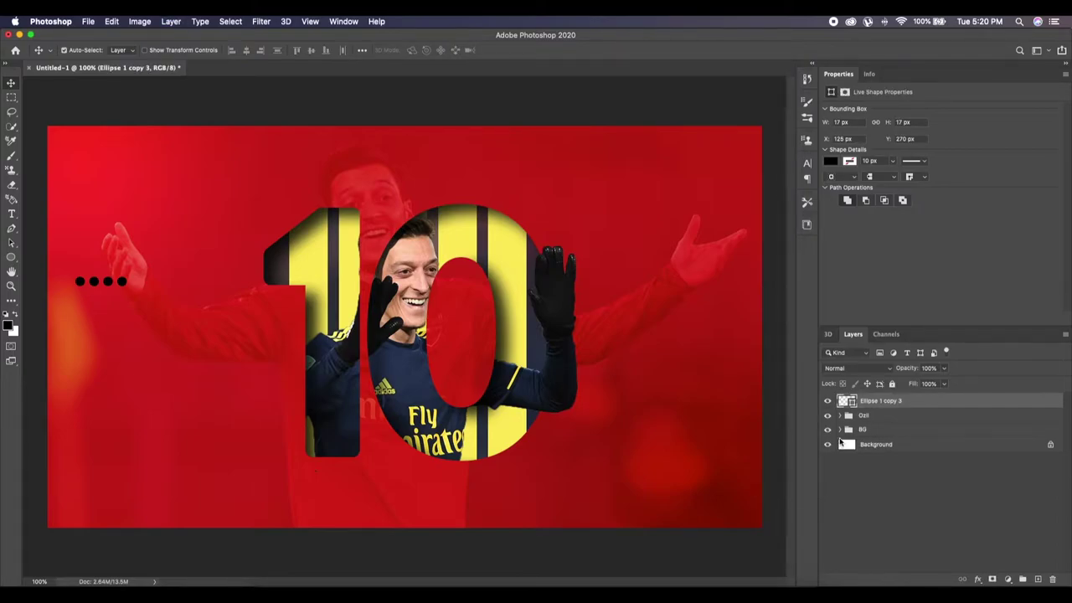
Duplicate the dot row downward into further rows and select all the row layers.
left_click_drag(116, 283, 120, 294)
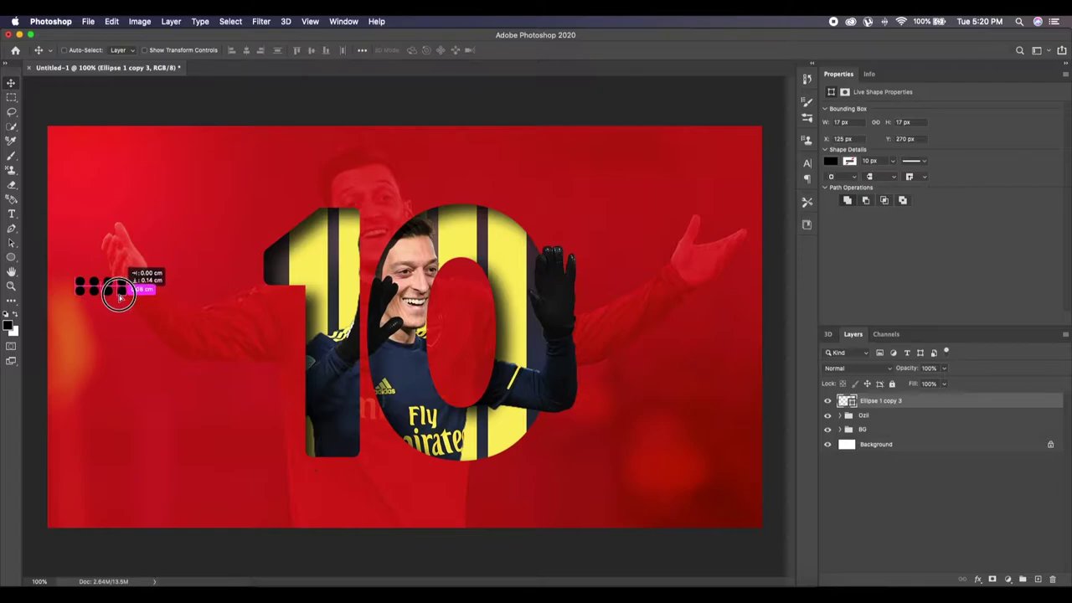
left_click_drag(120, 294, 120, 299)
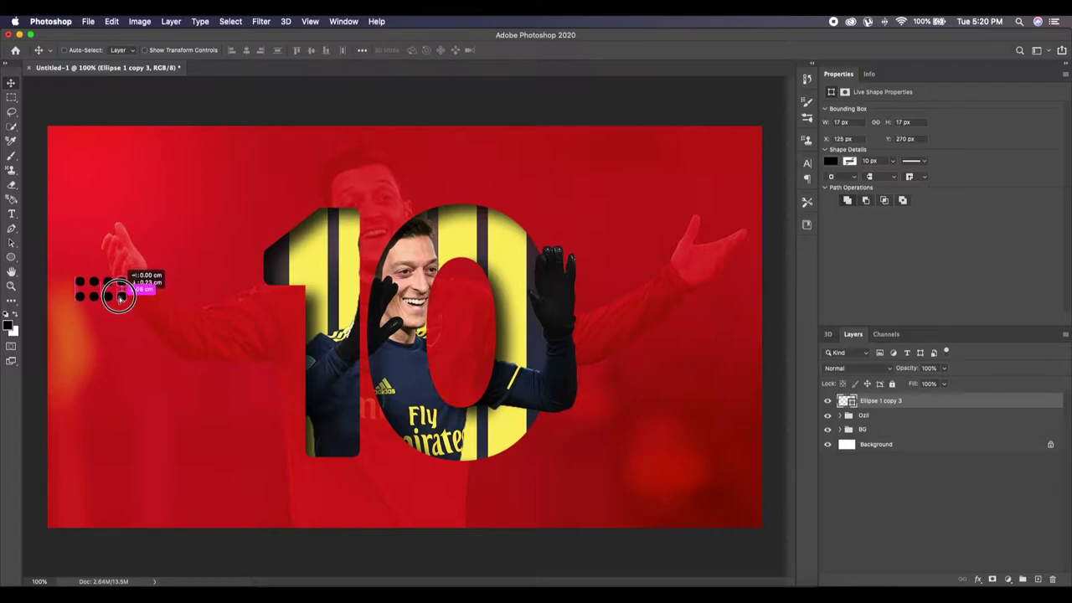
left_click_drag(120, 296, 121, 341)
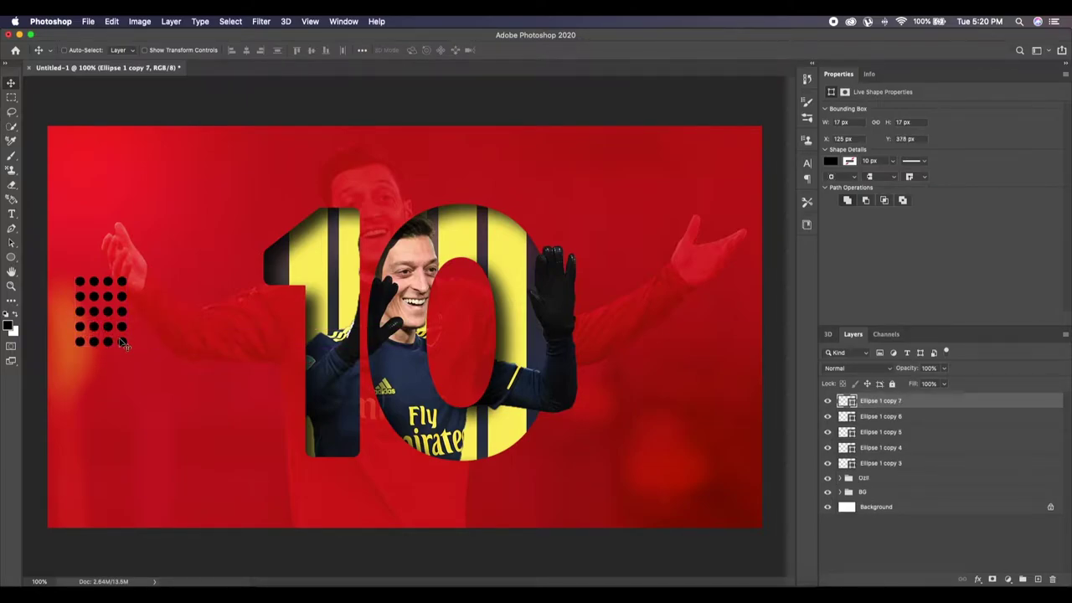
left_click(848, 463, "shift")
Merge the dot rows, move the grid onto the 10's lower left, and colour it white.
key("ctrl+e")
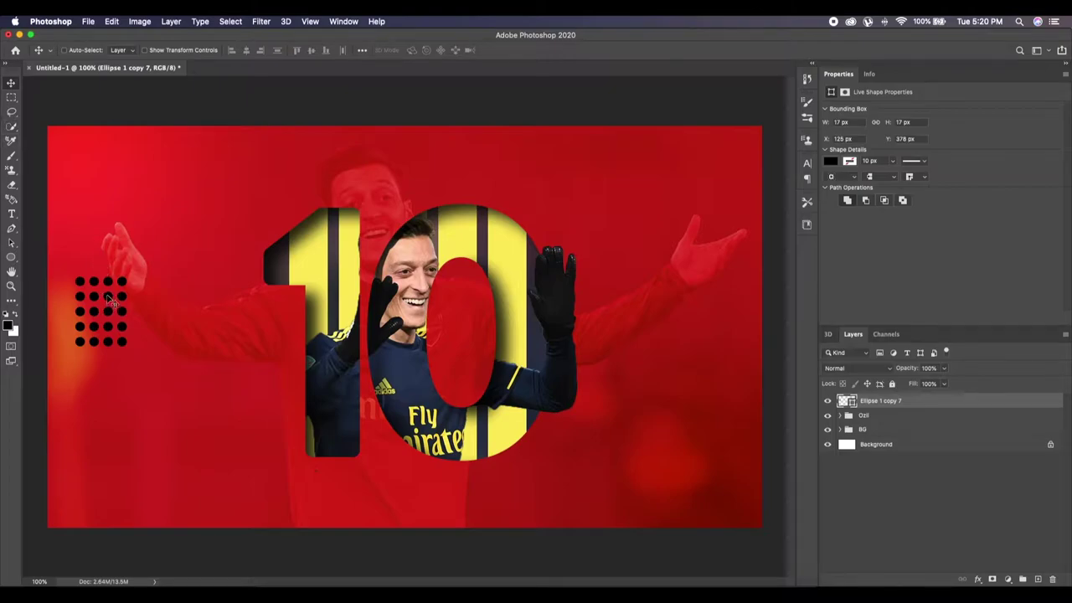
mouse_move(108, 294)
left_mouse_down()
mouse_move(269, 274)
mouse_move(266, 287)
mouse_move(305, 319)
left_mouse_up()
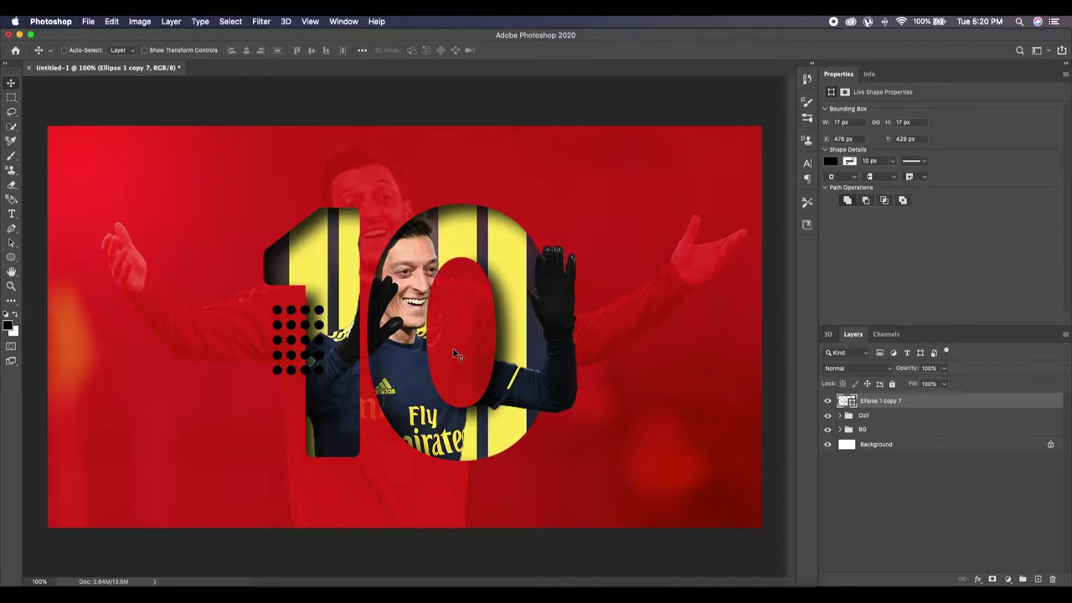
double_click(850, 403)
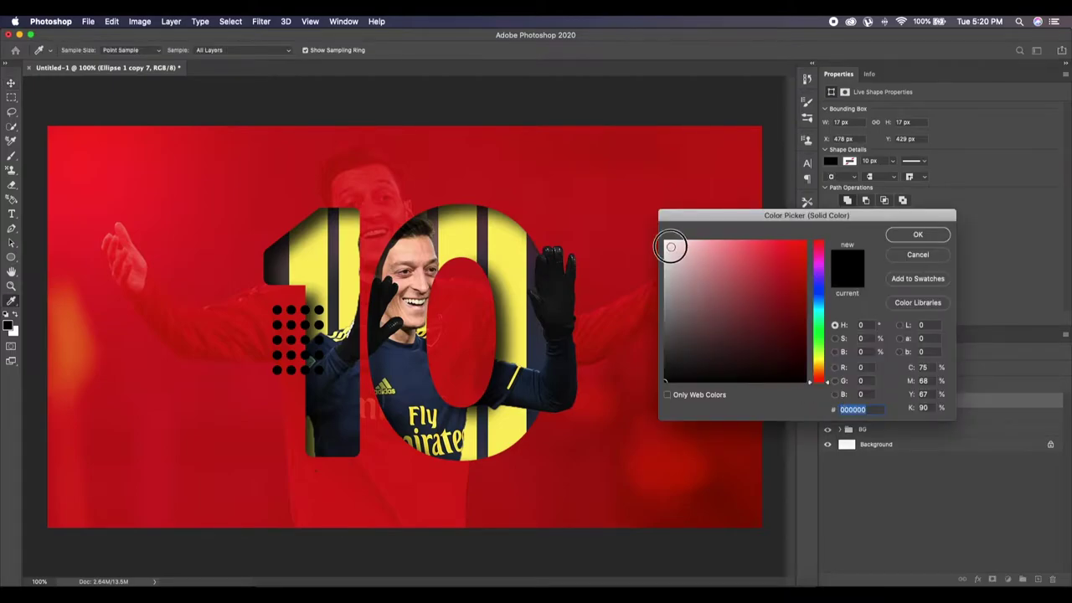
left_click_drag(670, 243, 647, 222)
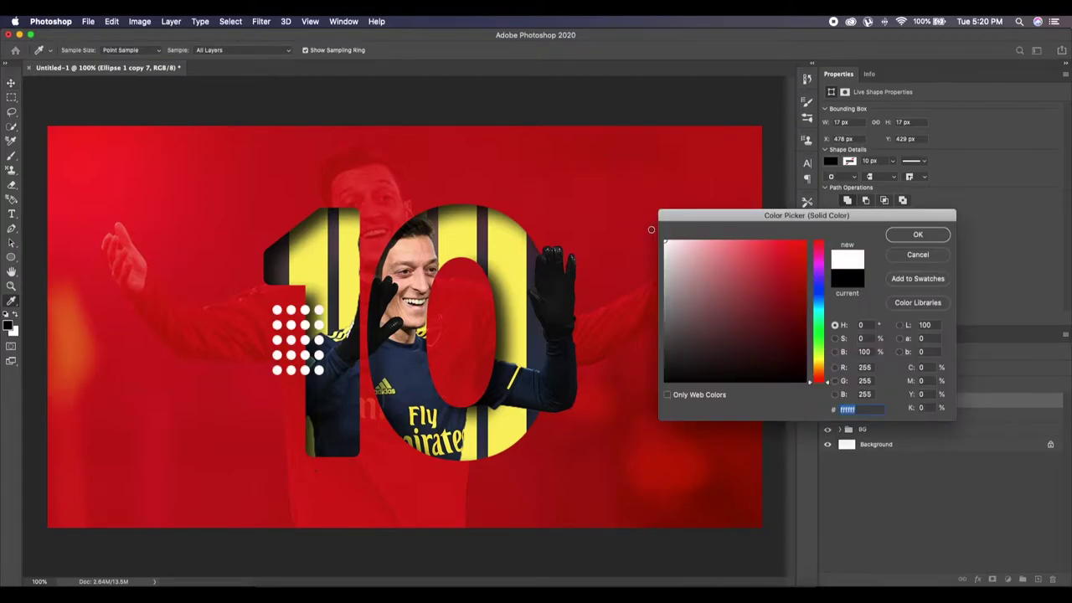
left_click(918, 235)
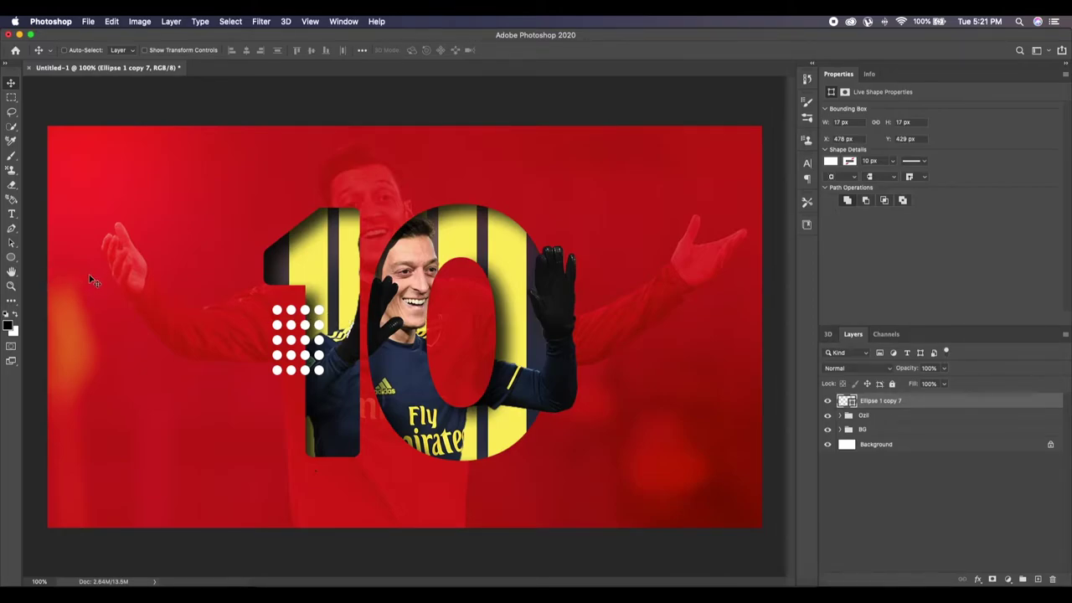
left_click(847, 413)
Draw a small ellipse in the Ozil group, place it above the top-right of the '10', and fill it white.
left_click(12, 258)
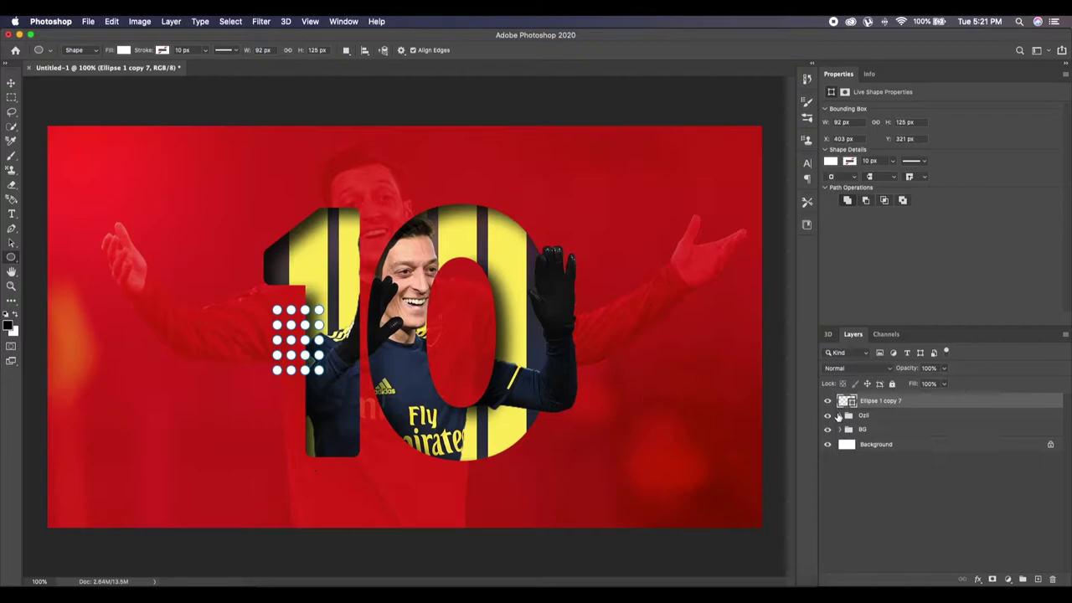
left_click(846, 415)
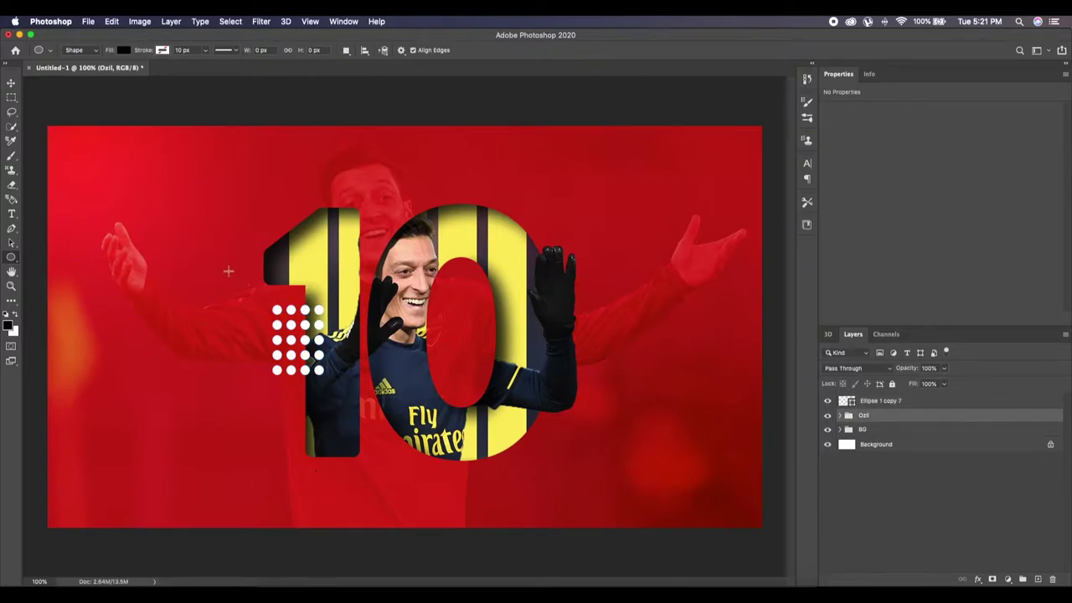
left_click_drag(165, 221, 181, 236)
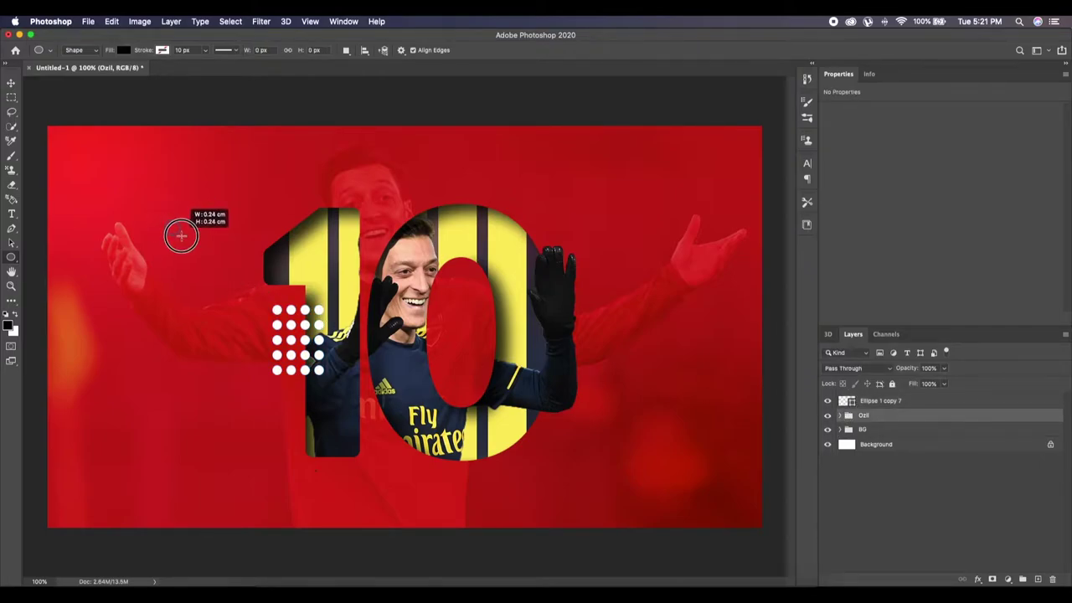
left_click_drag(181, 235, 182, 238)
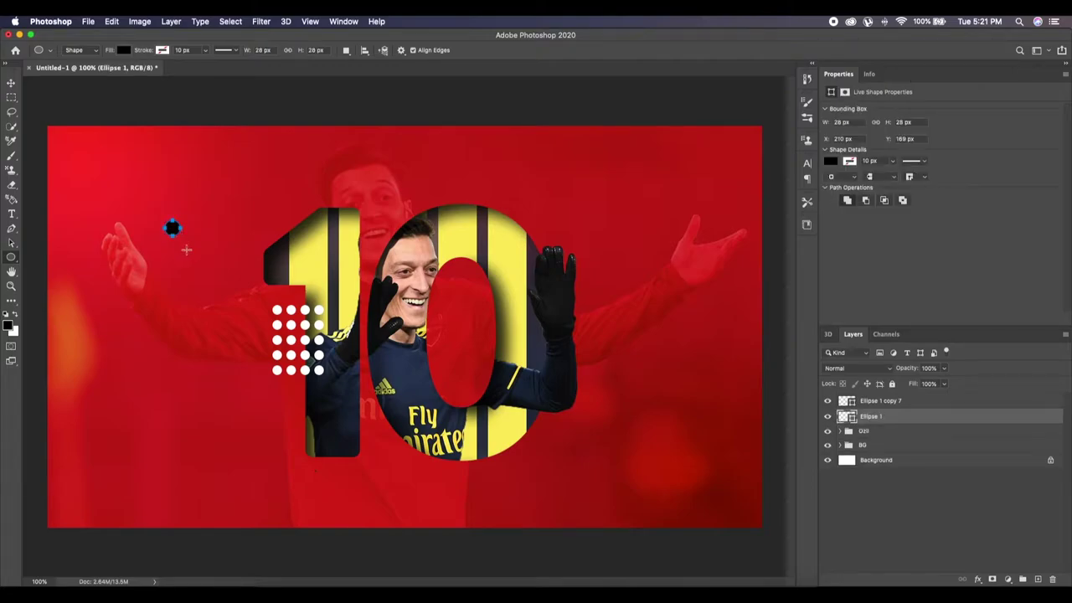
left_click(11, 83)
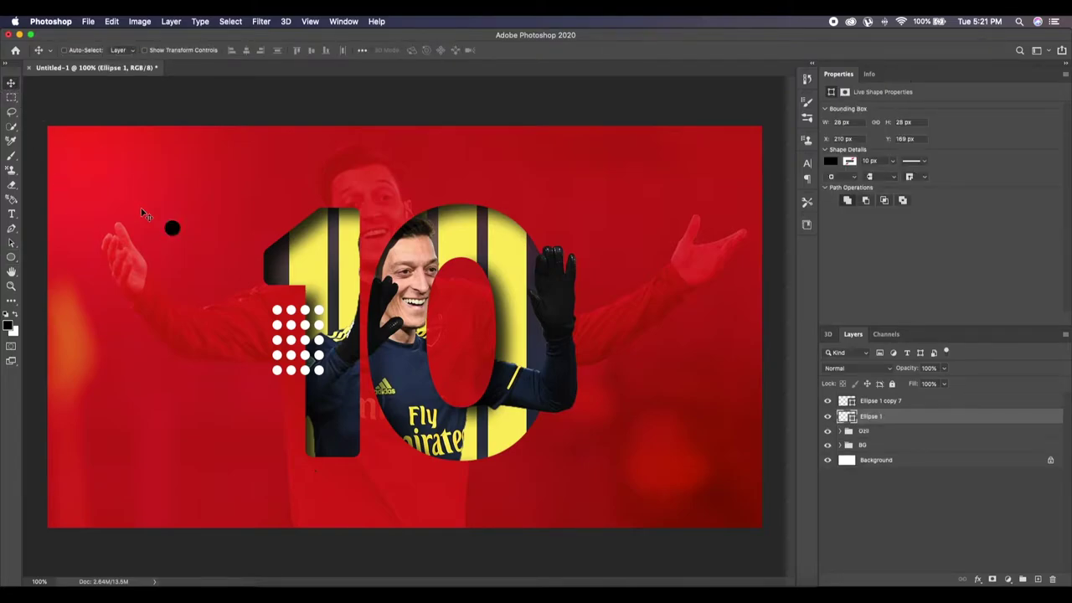
left_click_drag(176, 236, 579, 240)
double_click(845, 417)
left_click(665, 240)
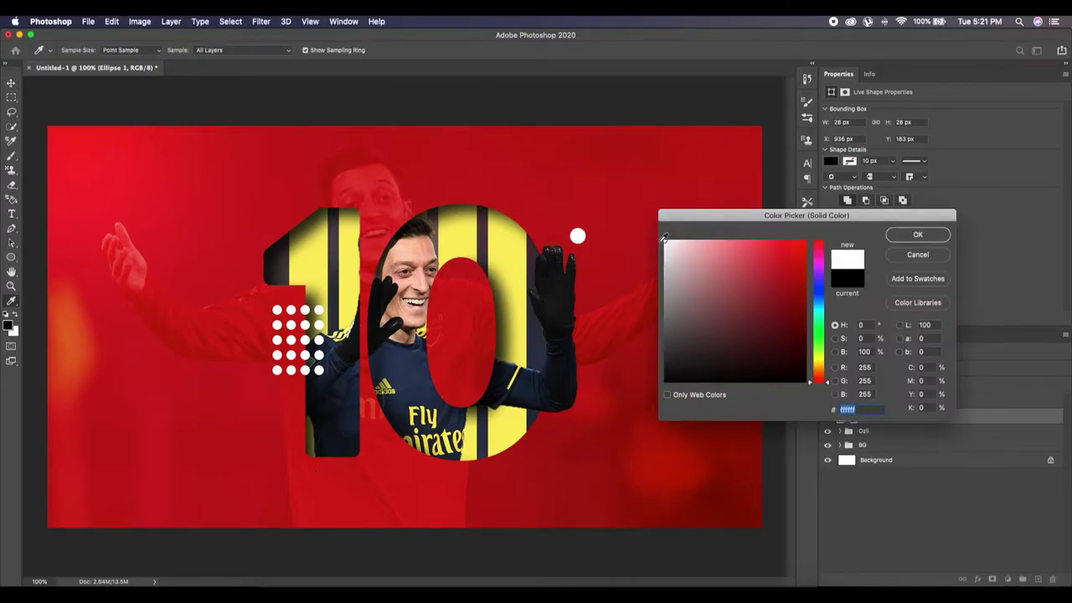
left_click(914, 238)
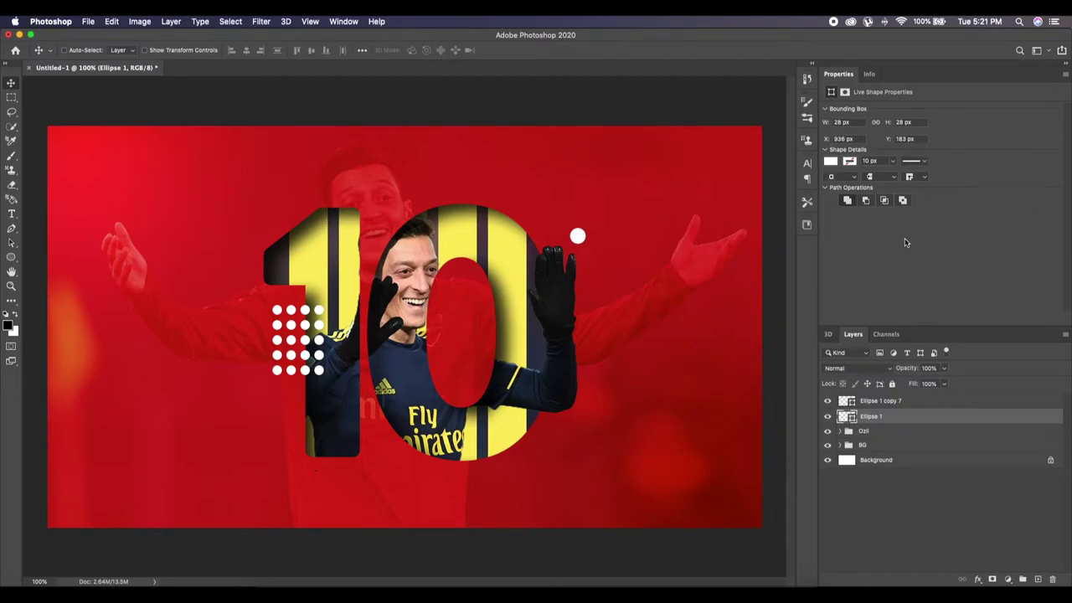
Switch the shape tool to Rectangle, draw a trial square, then undo it.
right_click(10, 258)
left_click(74, 267)
right_click(11, 259)
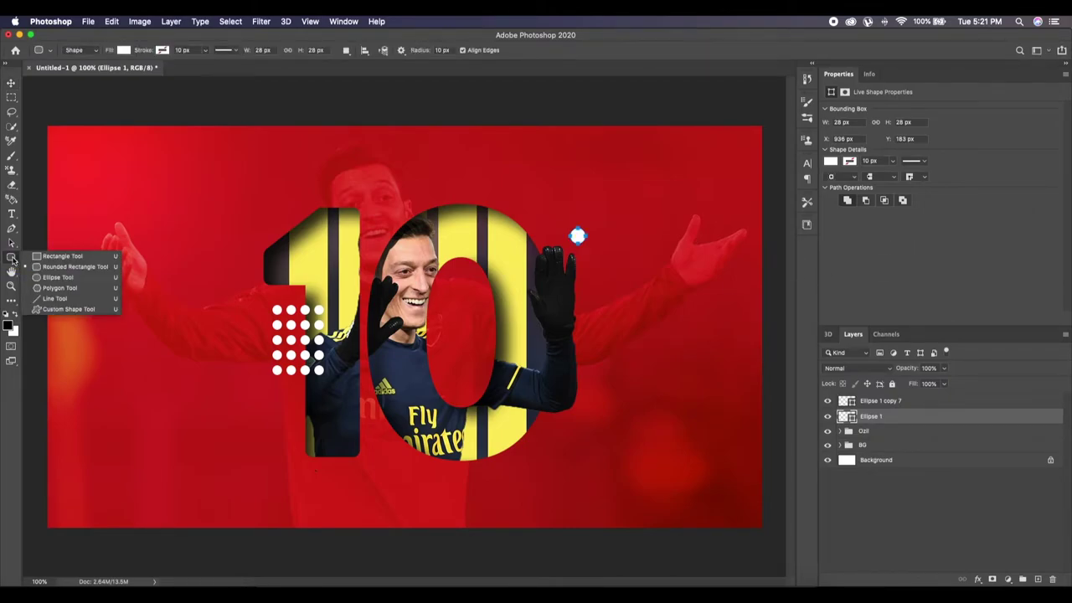
left_click(60, 256)
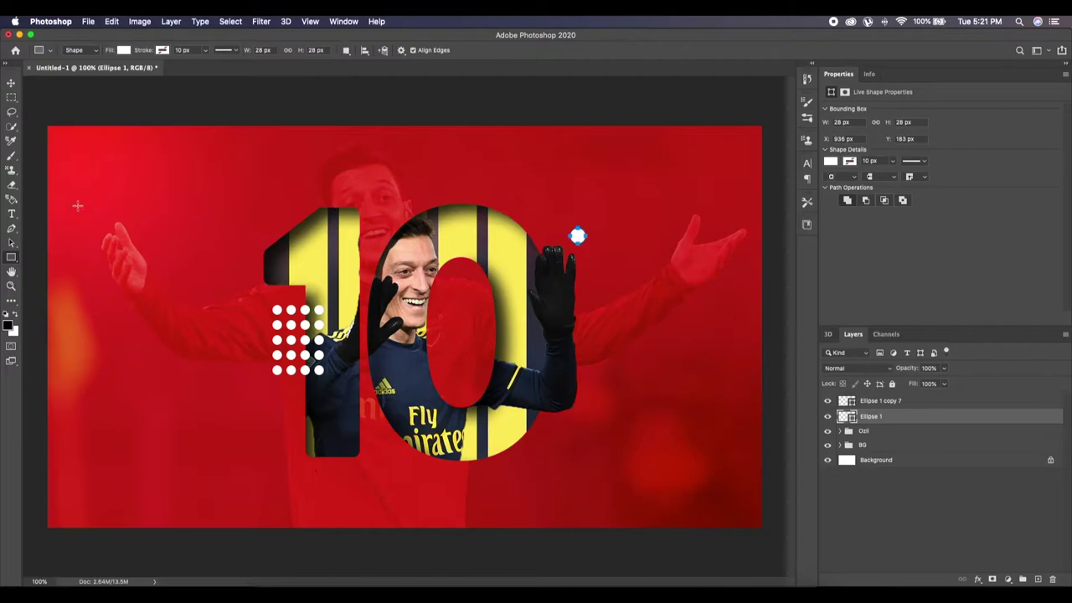
left_click_drag(77, 204, 106, 240)
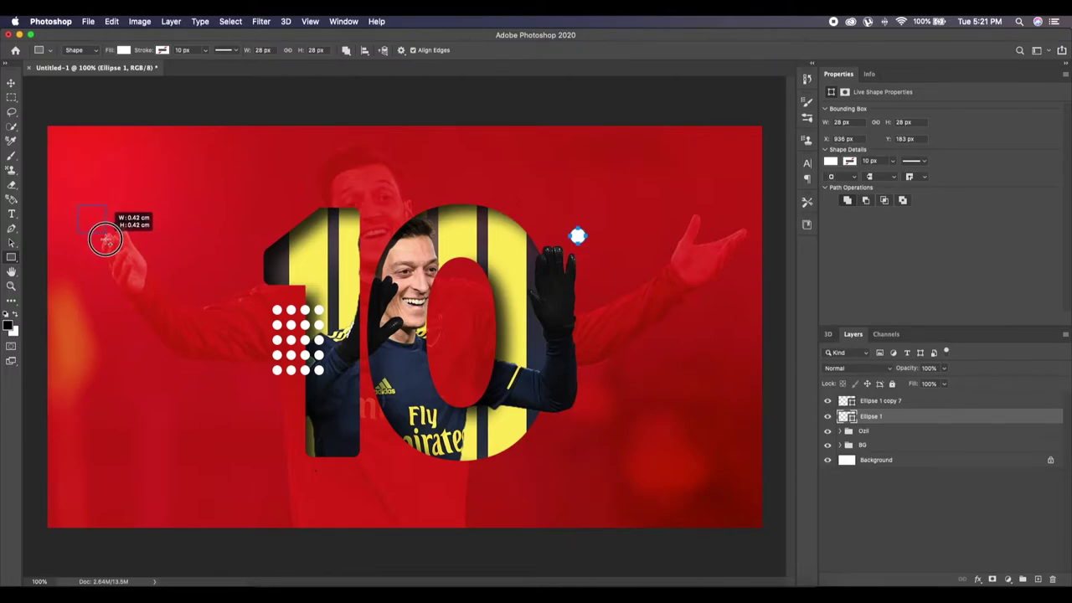
left_click_drag(105, 241, 104, 238)
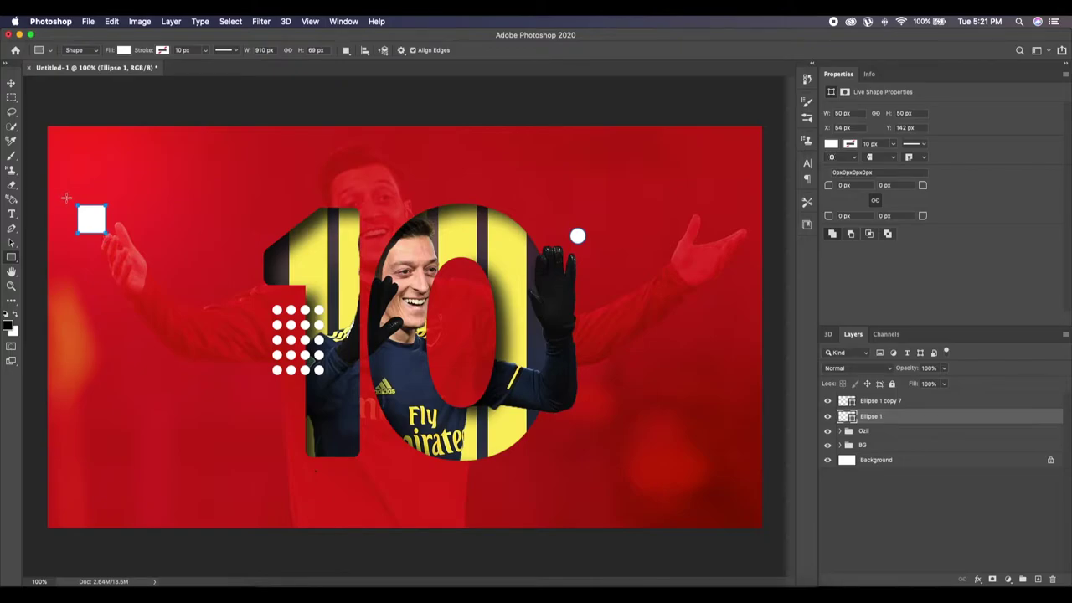
key("ctrl+z")
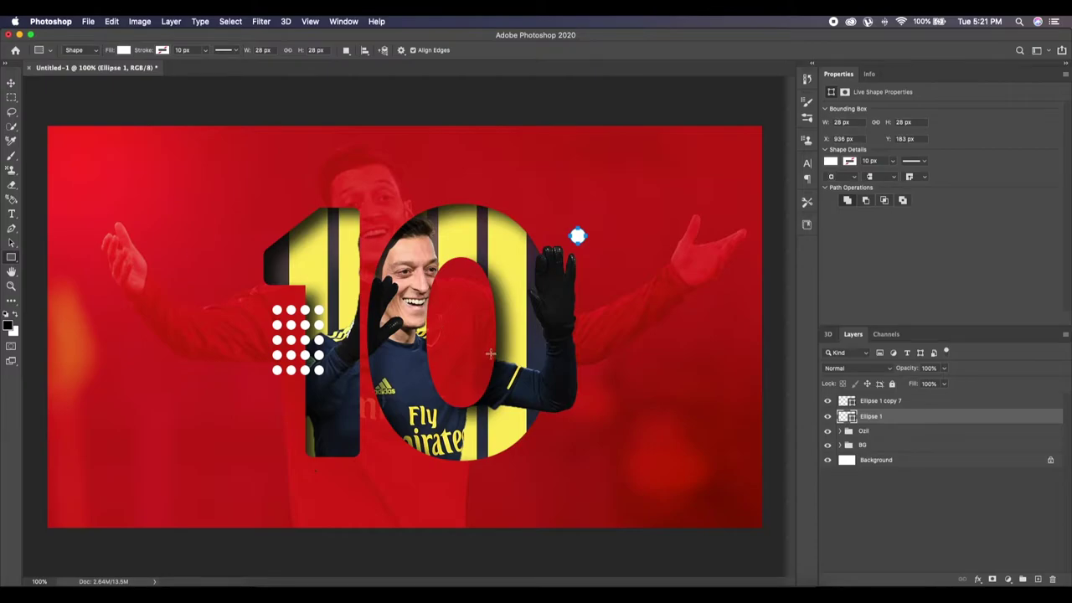
Draw a small square in the Ozil group and place it at the lower right of the '10'.
left_click(847, 432)
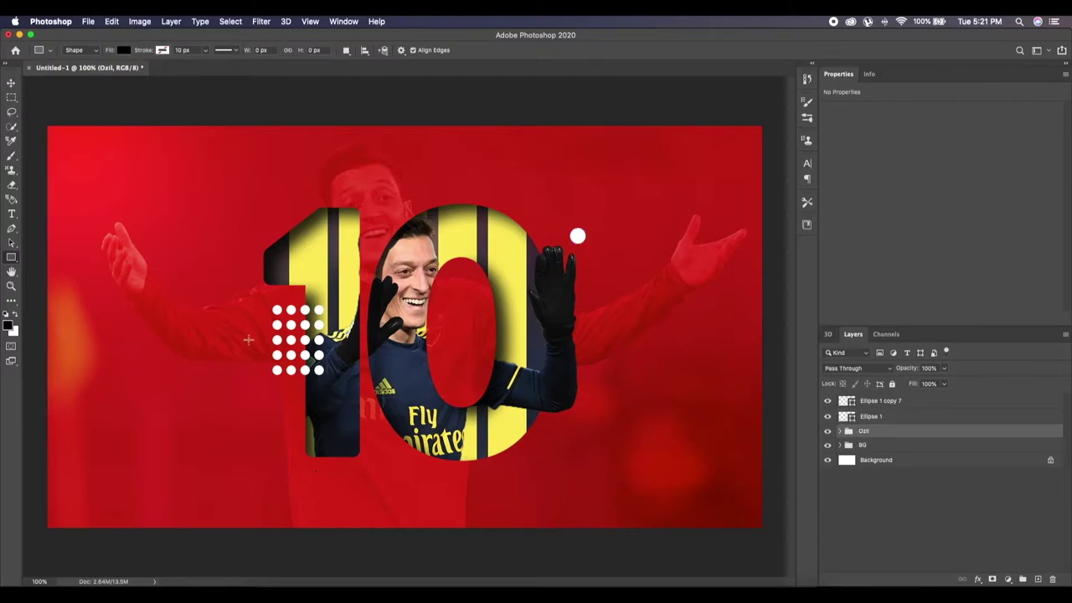
left_click_drag(115, 233, 145, 275)
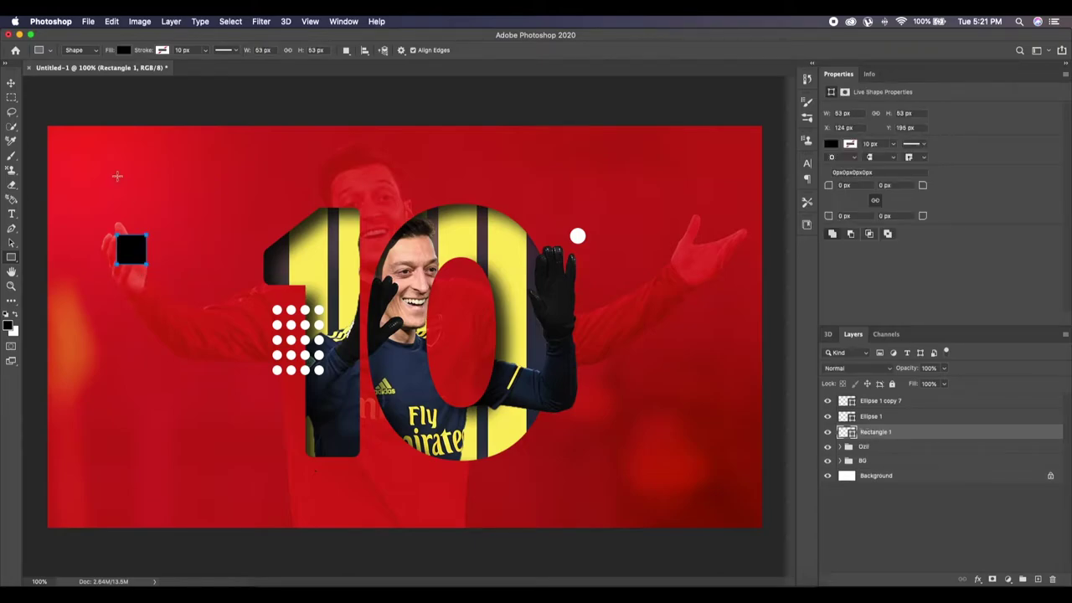
left_click(11, 84)
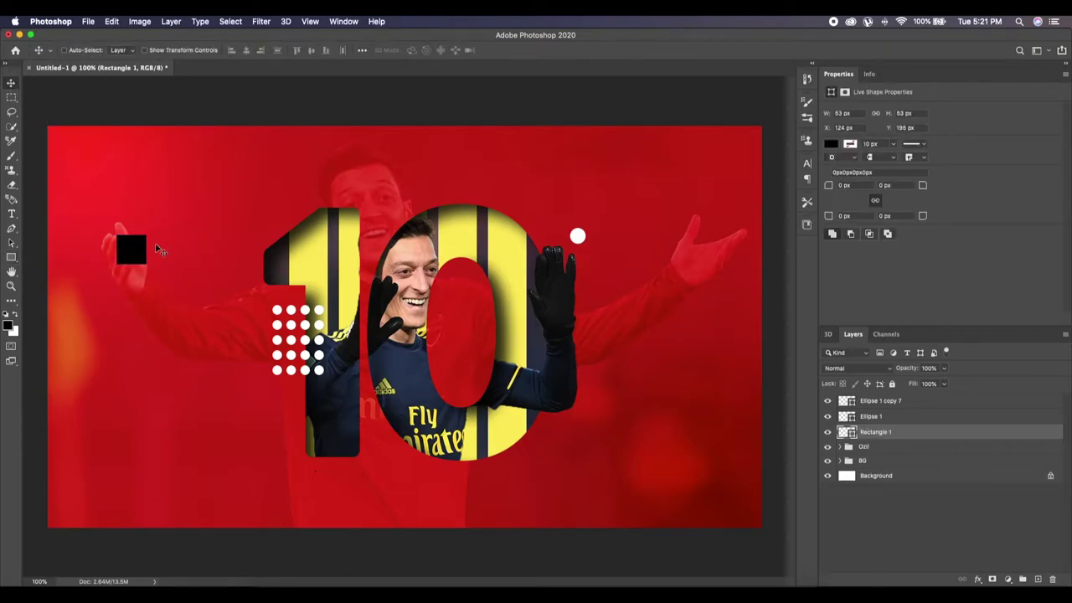
left_click_drag(134, 262, 365, 407)
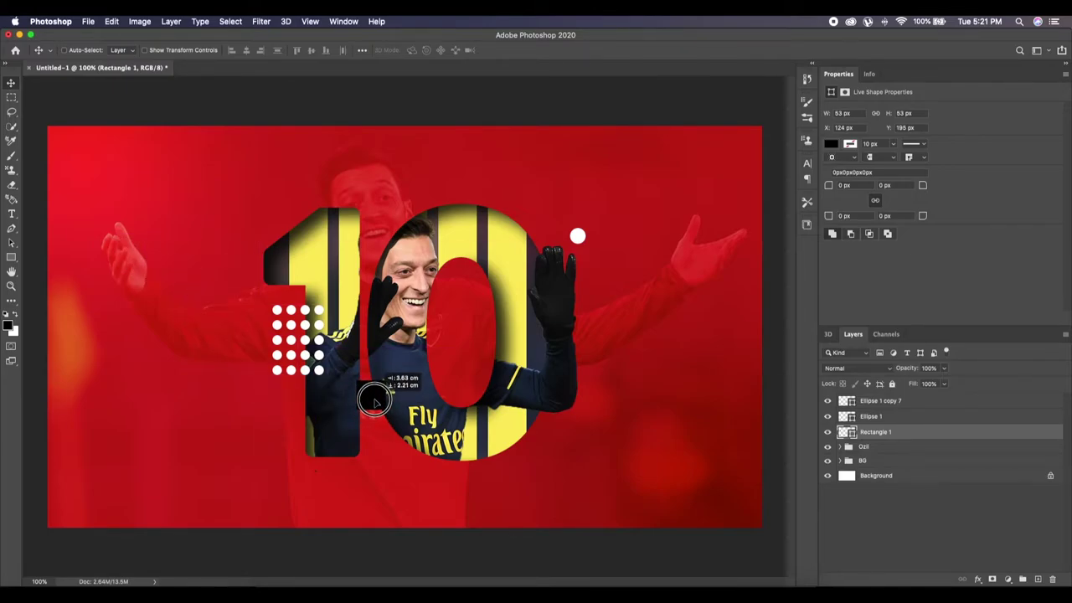
left_click_drag(365, 407, 536, 448)
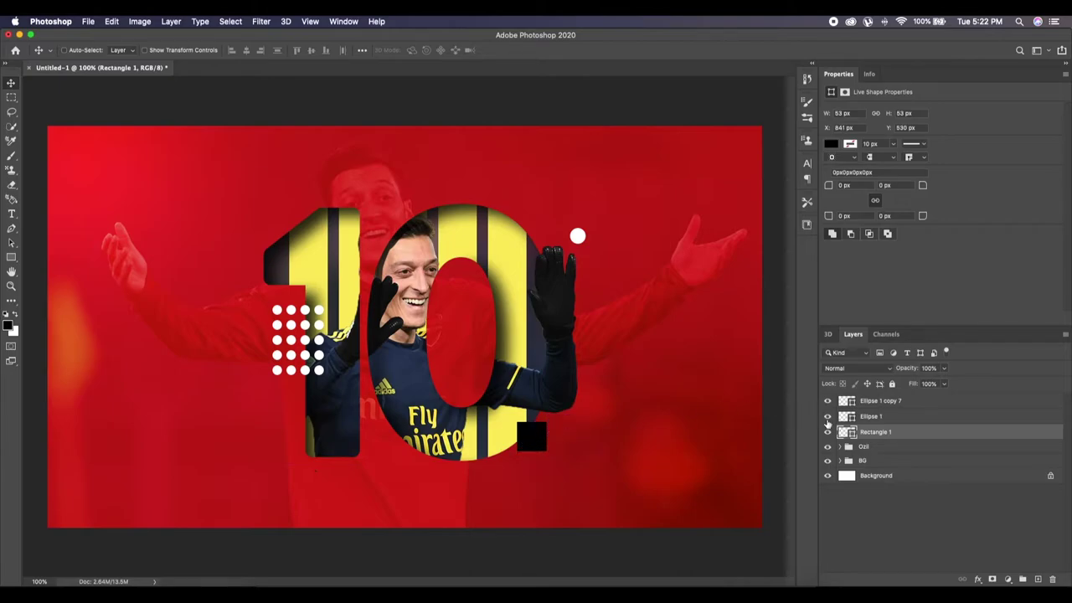
Fill the square white and select it together with the ellipse layers.
double_click(846, 433)
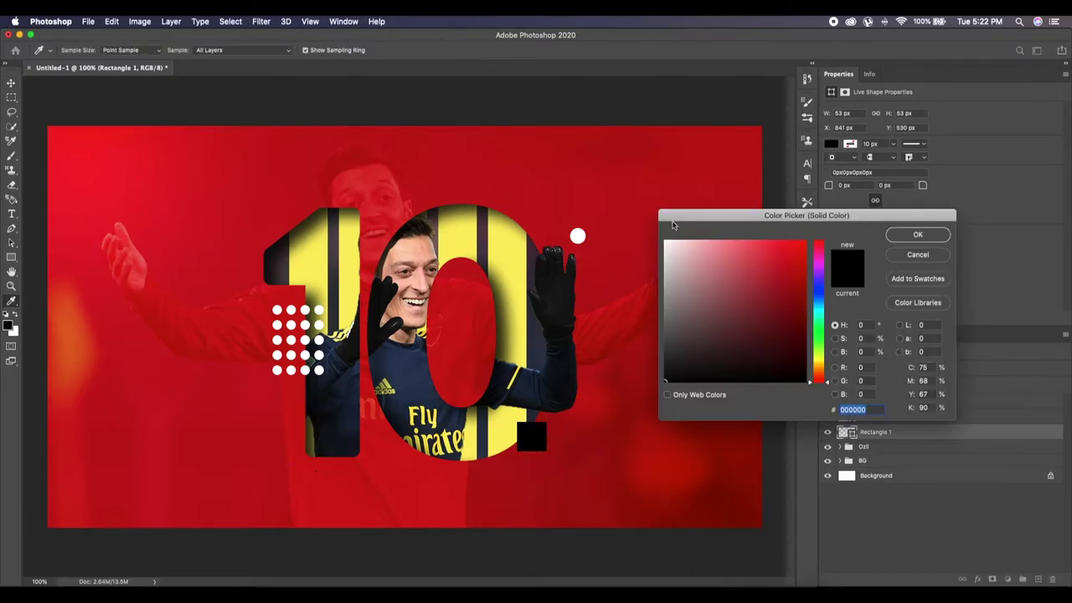
left_click_drag(670, 242, 662, 234)
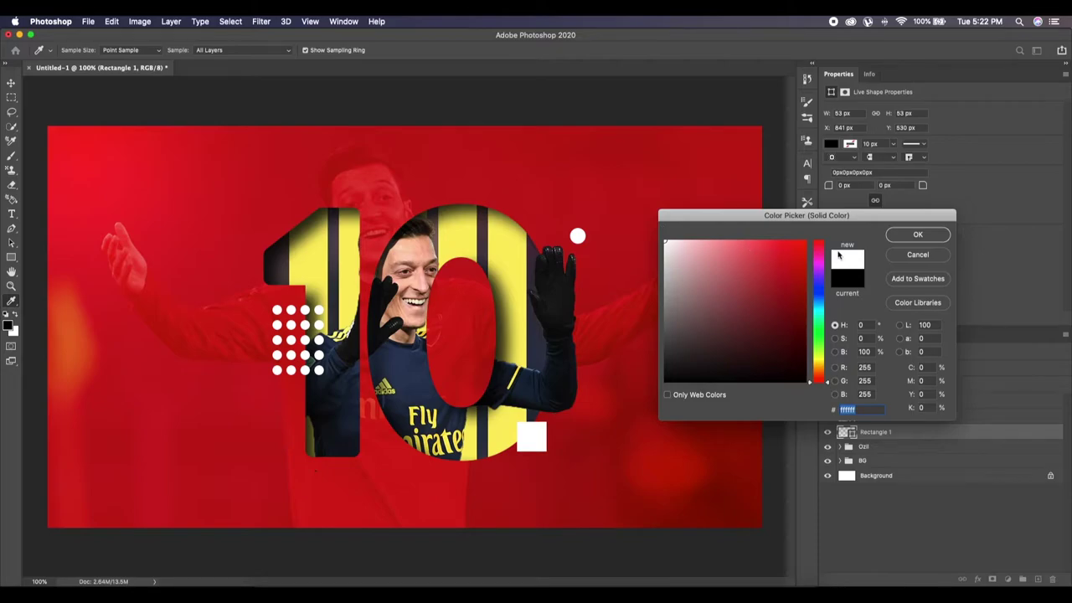
left_click(911, 238)
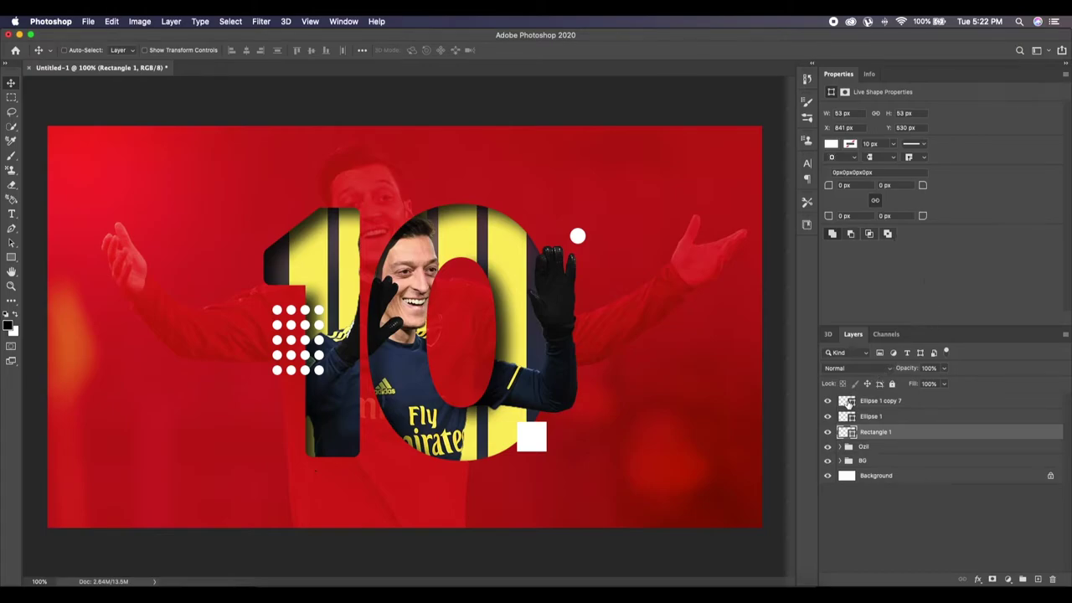
left_click(849, 402, "shift")
Group the dot grid, circle and square layers into a folder named 'Decor'.
key("super+g")
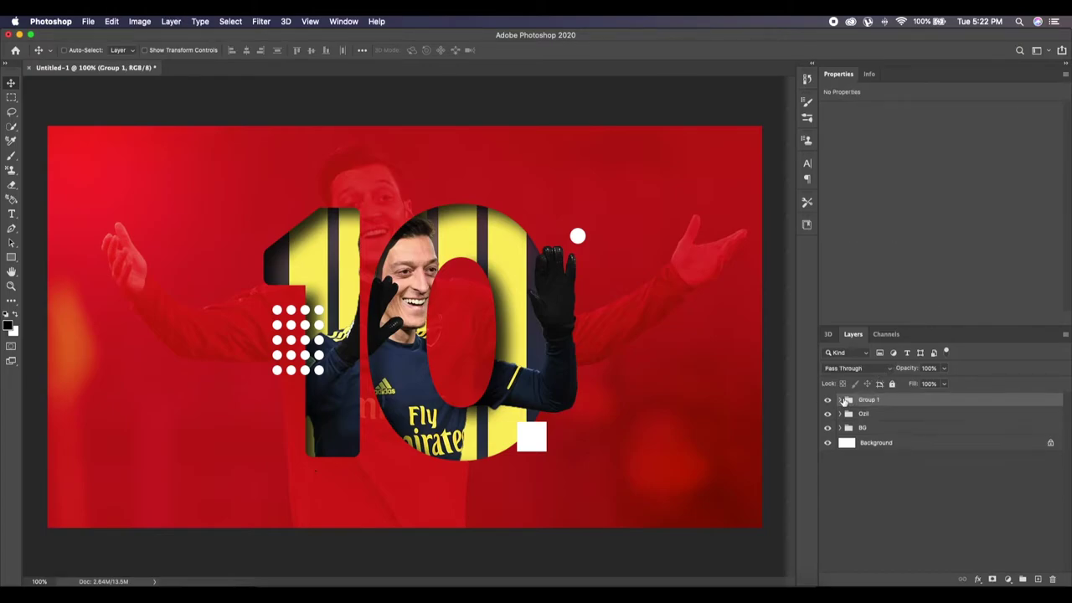
type("Decor")
key("Return")
left_click(13, 214)
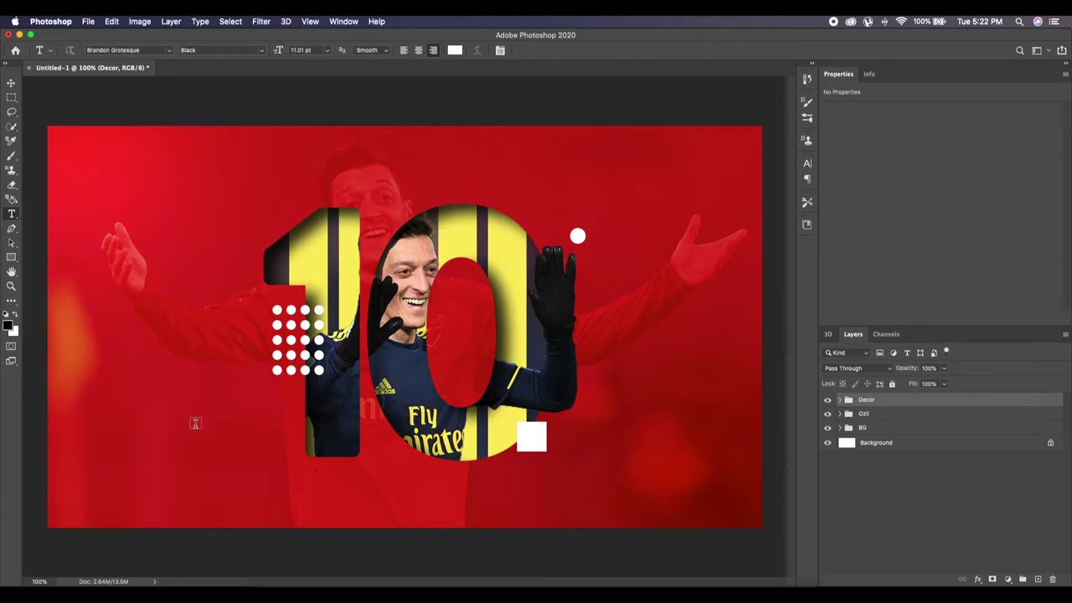
Add a text layer reading 'MESUT ÖZIL' on the canvas.
left_click(215, 459)
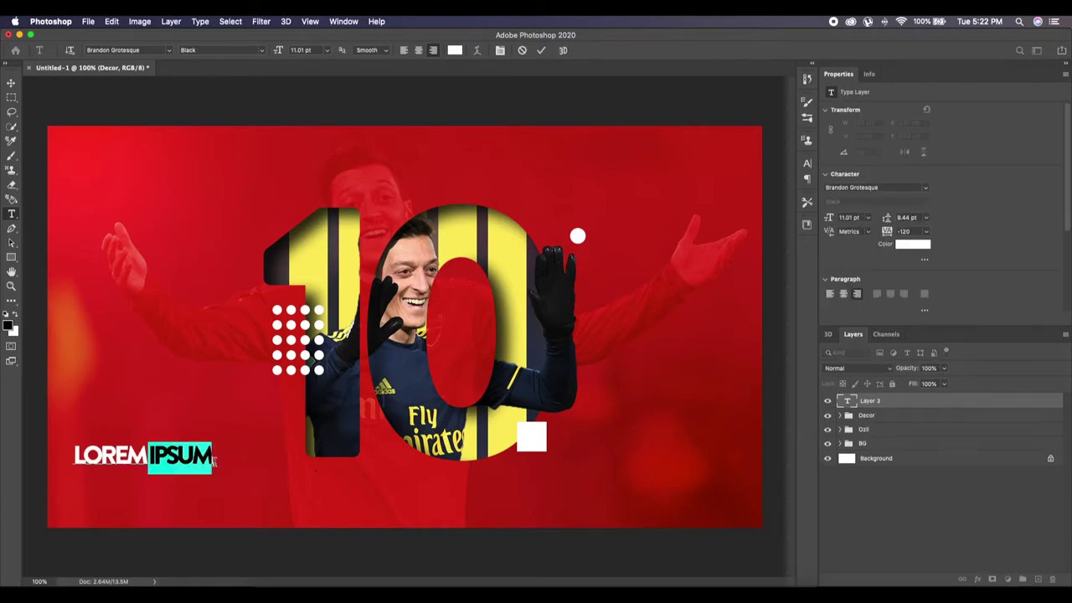
key("super+a")
type("MESUT ÖZIL")
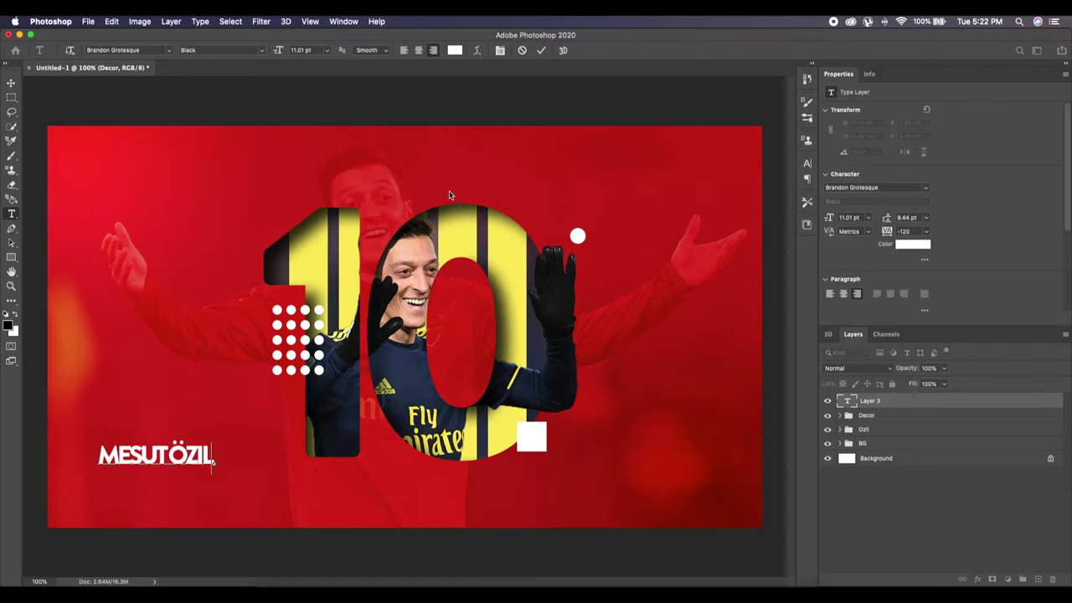
left_click(543, 51)
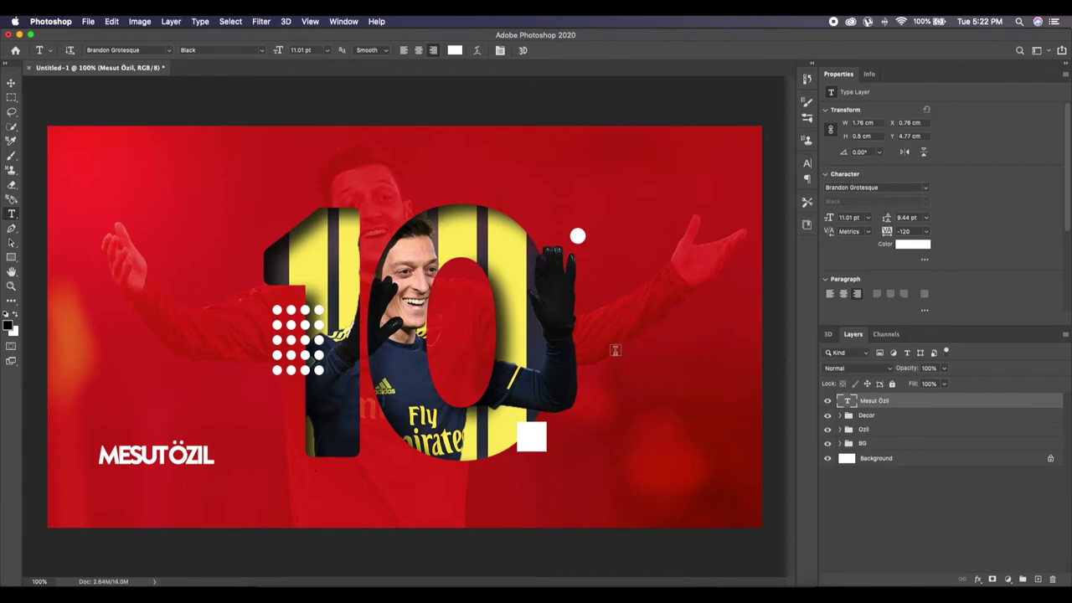
Move the 'MESUT ÖZIL' text beside the white square under the '10'.
key("ctrl+t")
mouse_move(186, 459)
left_mouse_down()
mouse_move(509, 448)
mouse_move(648, 459)
left_mouse_up()
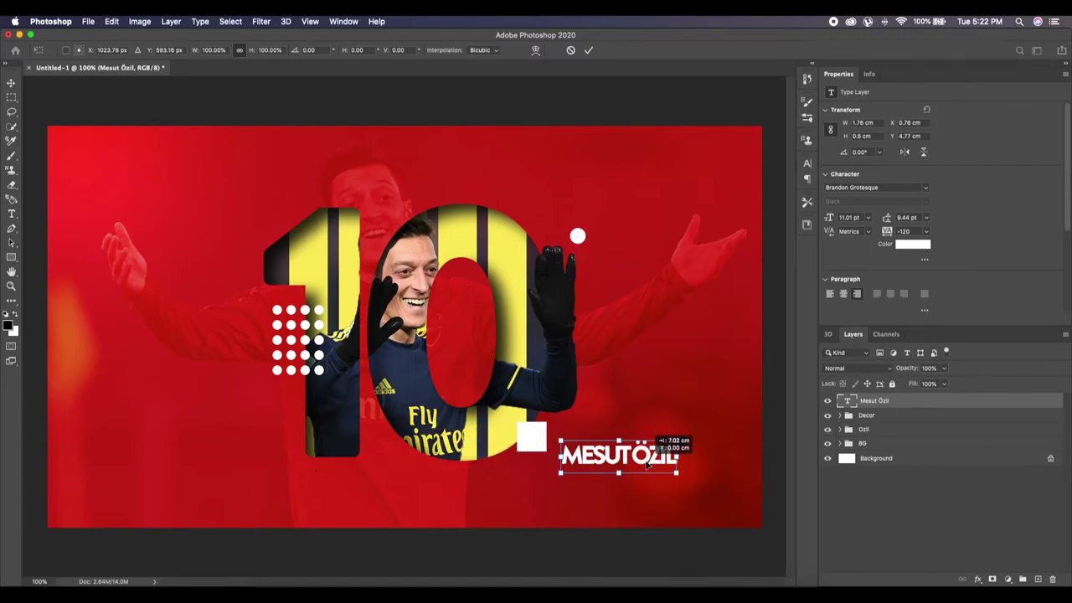
left_click(590, 51)
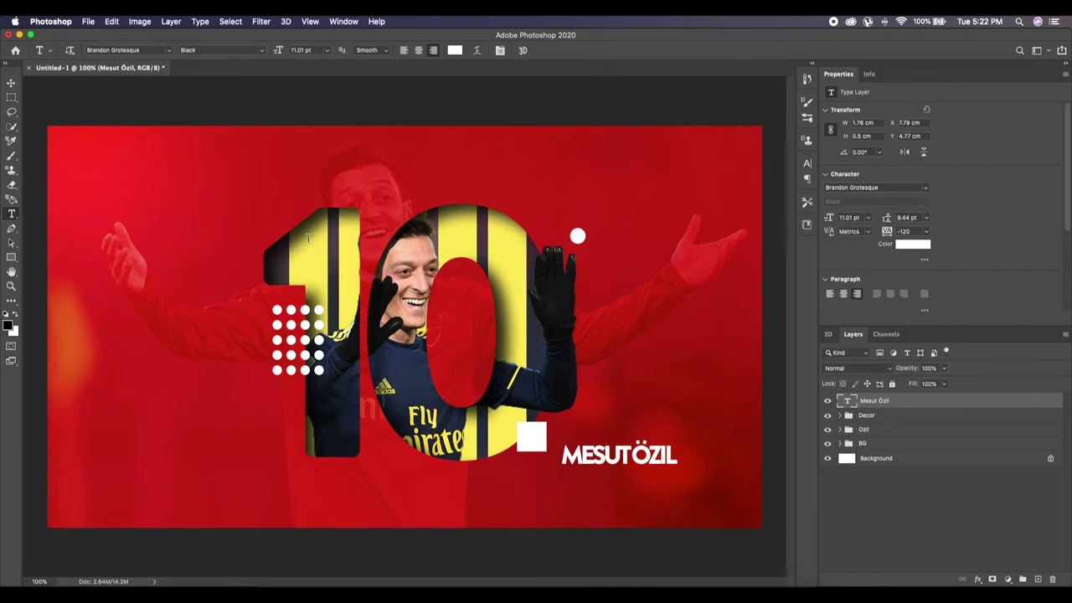
left_click(12, 258)
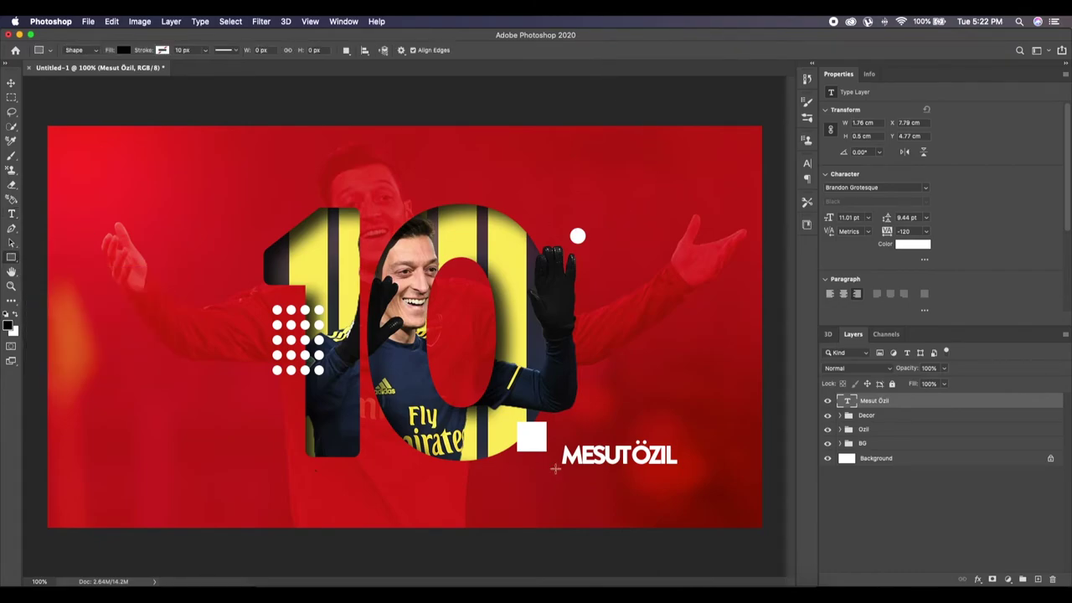
Draw a black rectangle over the name, stretch it taller, and put its layer below the text.
left_click_drag(559, 442, 678, 469)
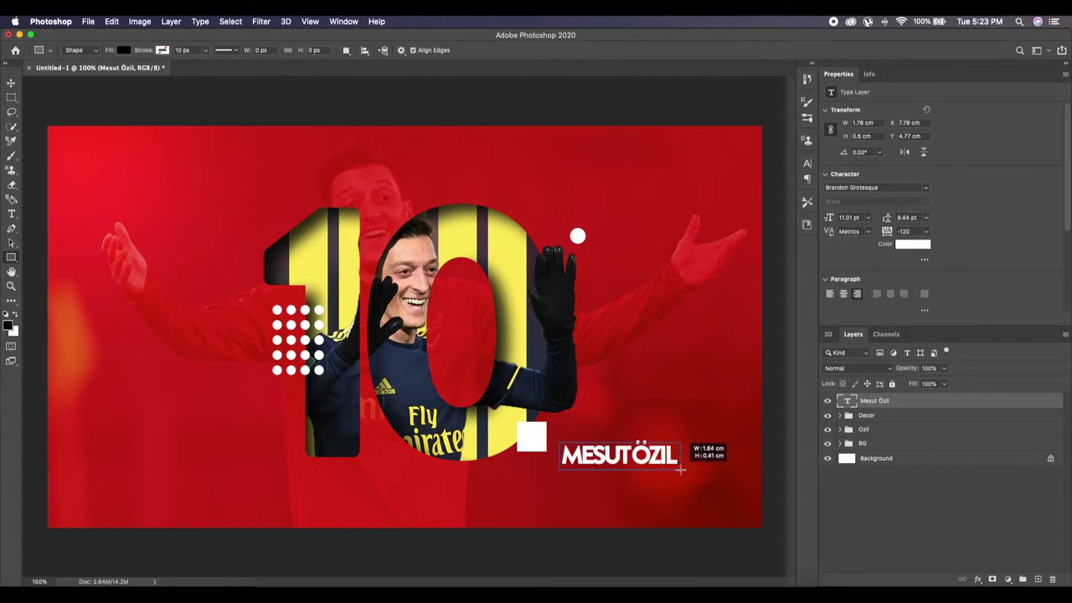
left_click_drag(679, 469, 680, 469)
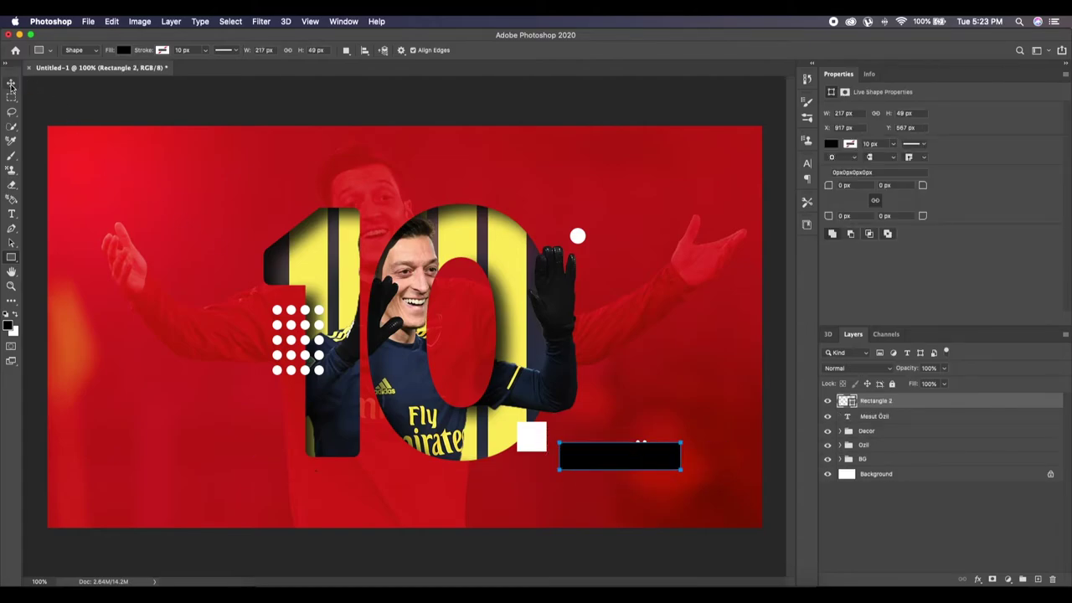
left_click(11, 83)
key("ctrl+t")
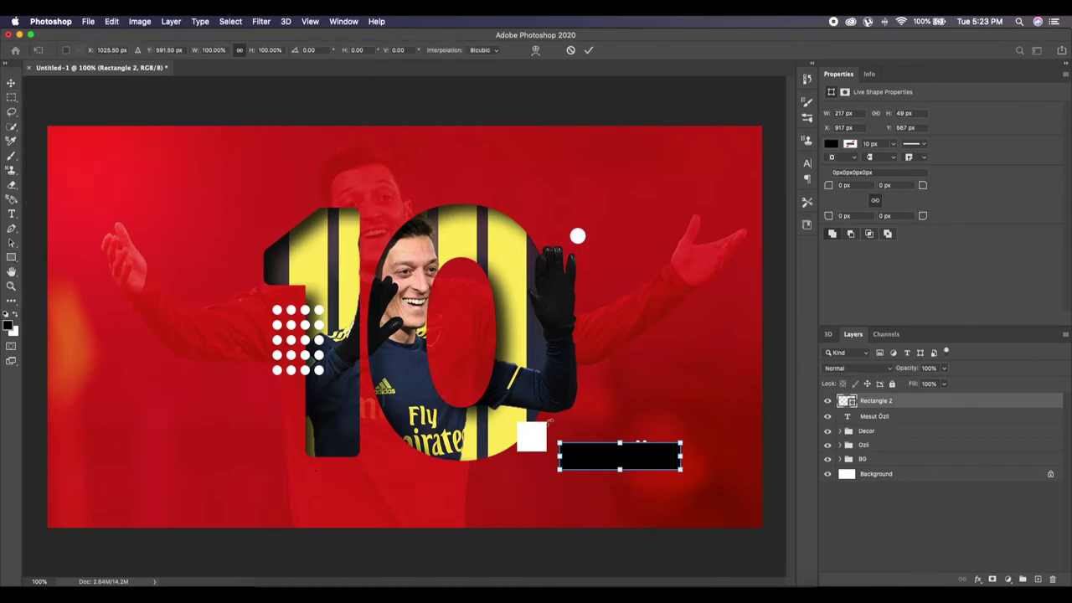
left_click_drag(620, 444, 622, 481)
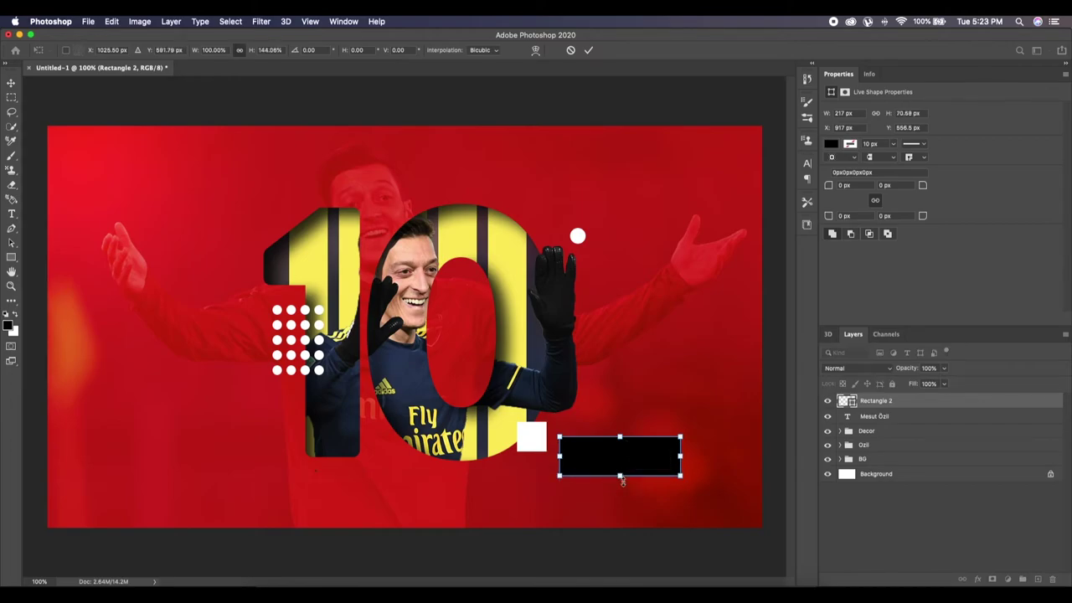
left_click(589, 49)
left_click_drag(852, 403, 845, 417)
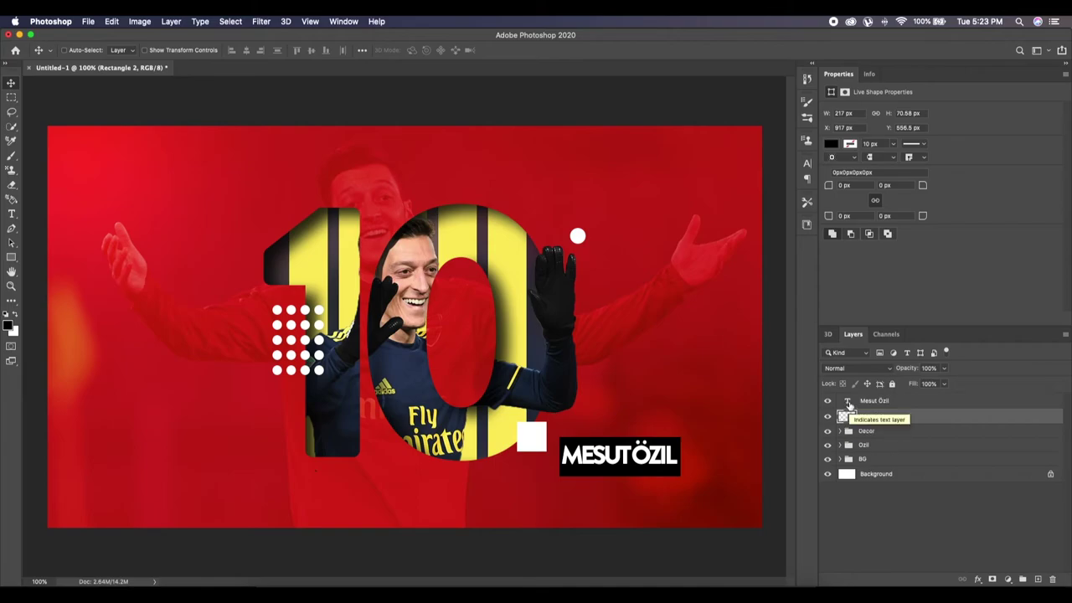
Vertically centre the name on the black bar and set the bar's opacity to 70%.
left_click(874, 401, "shift")
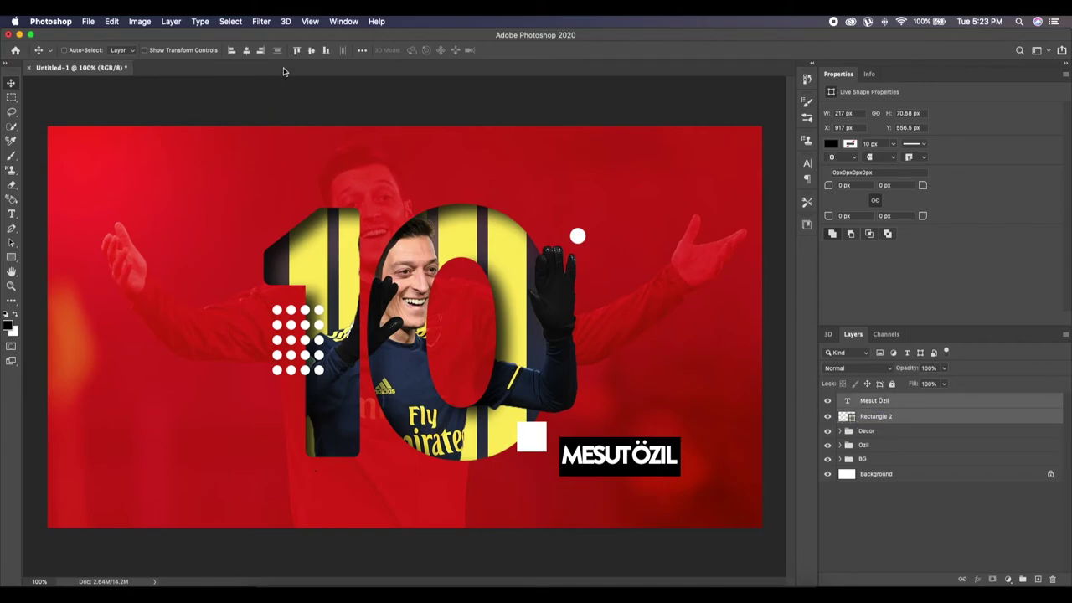
left_click(310, 50)
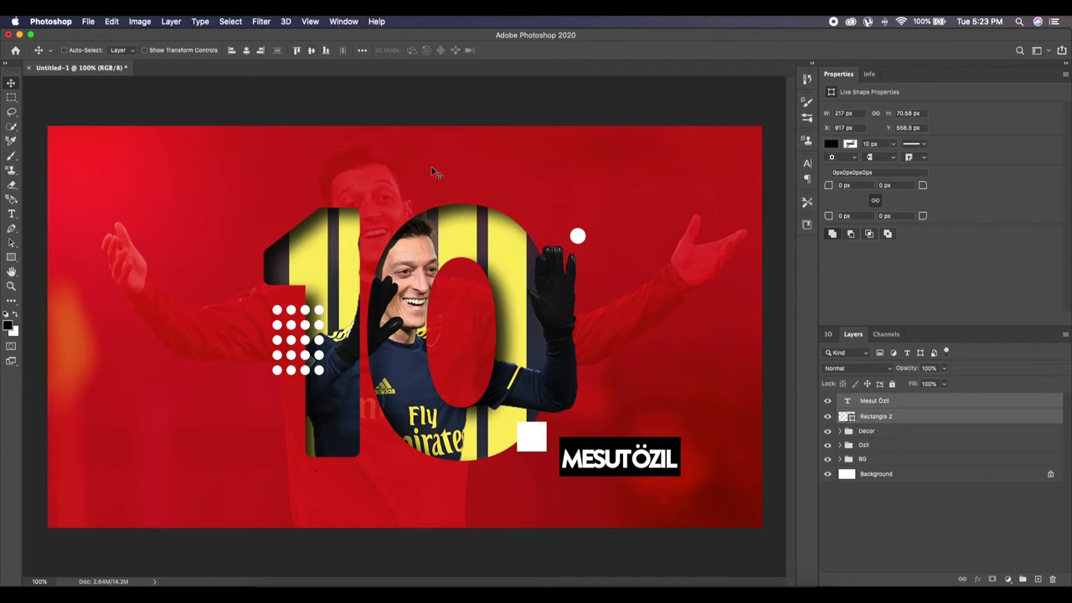
left_click(848, 418)
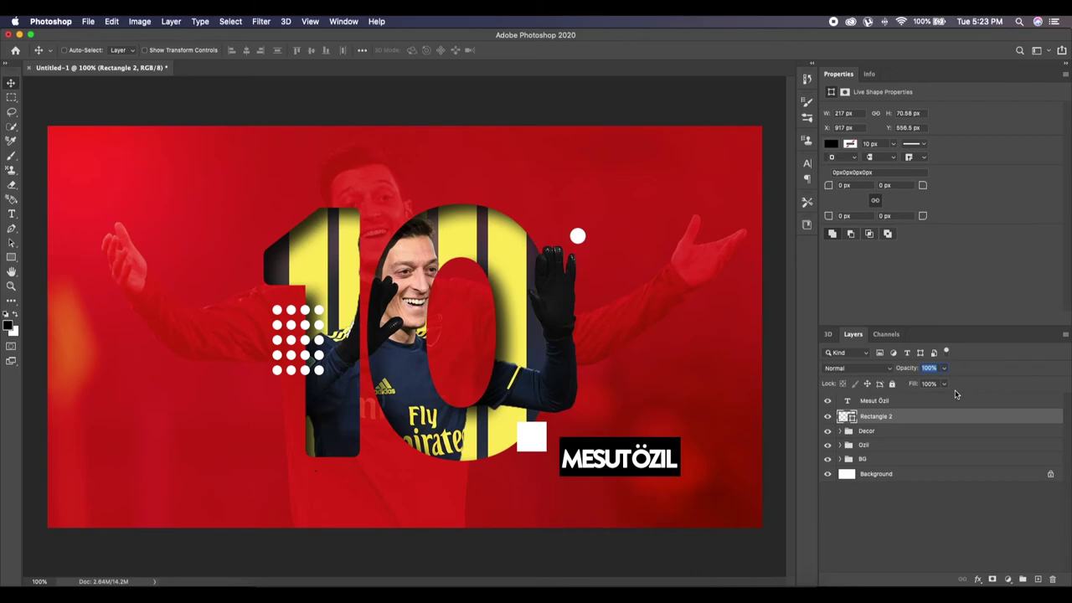
type("70")
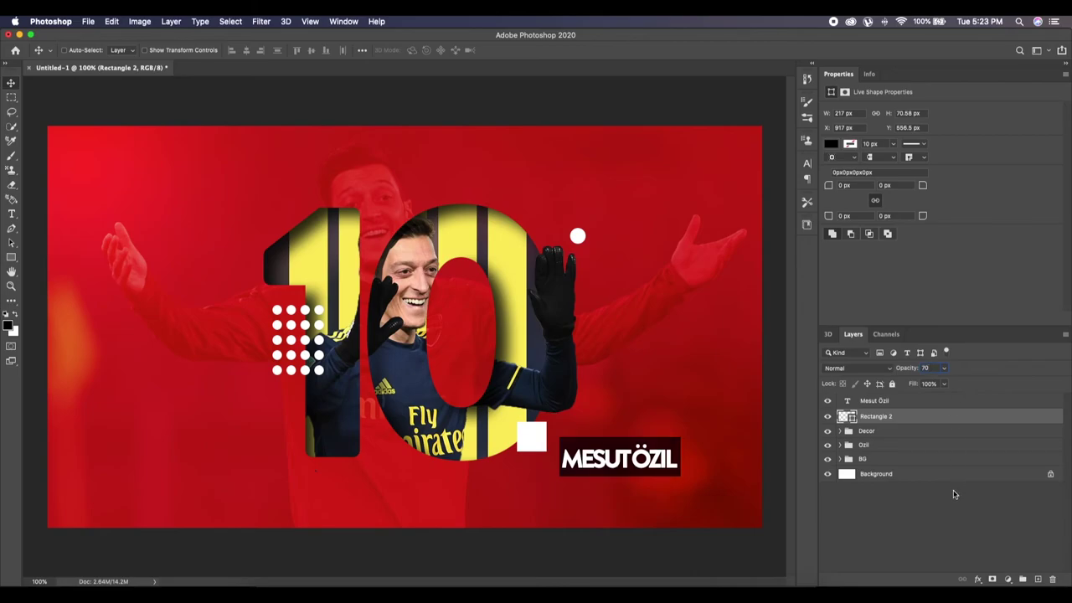
Group the black bar and the 'MESUT ÖZIL' text layers together.
left_click(950, 530)
left_click(847, 418)
left_click(848, 403, "shift")
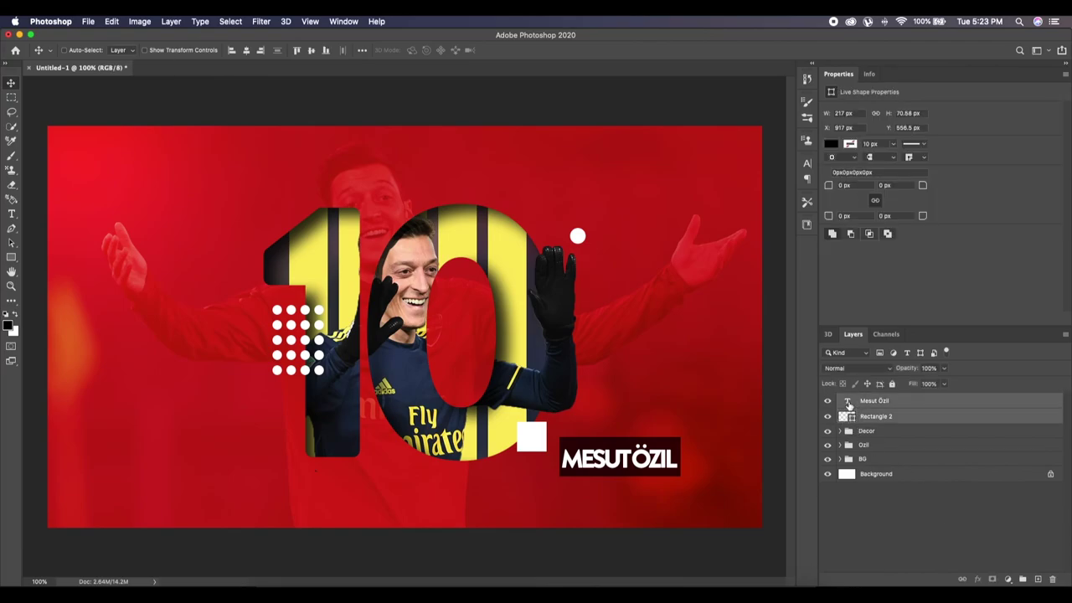
key("ctrl+g")
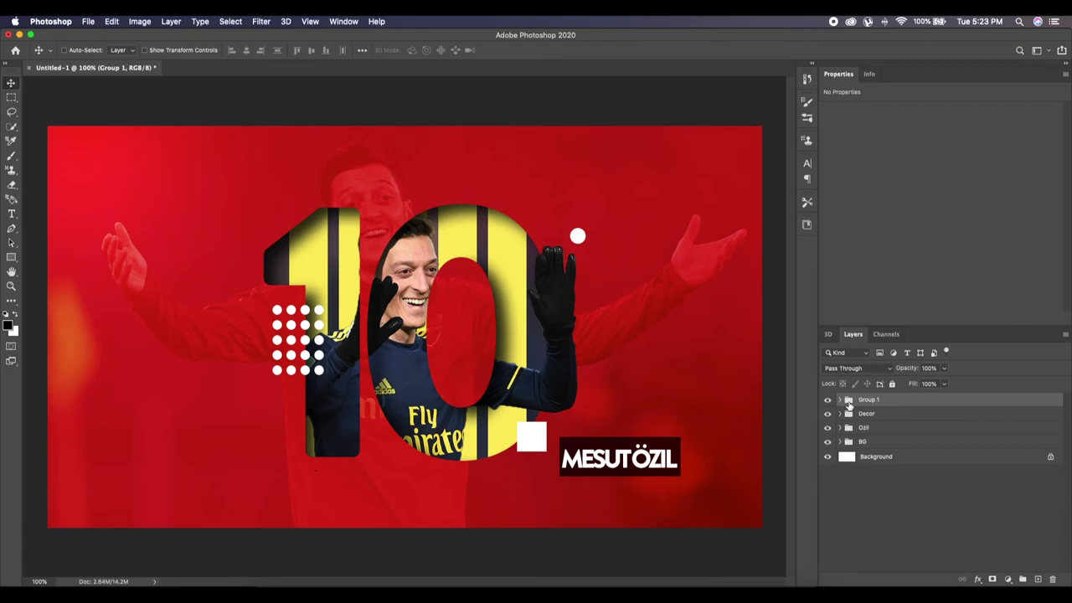